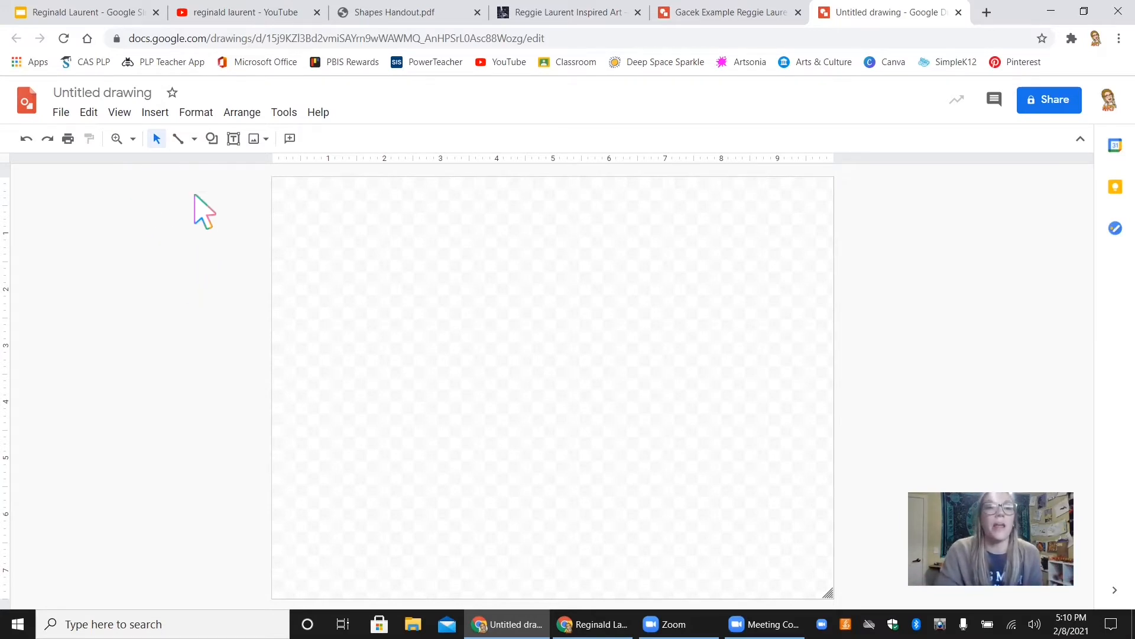
Rename the untitled drawing with the teacher's name in possessive form followed by "Example".
click(125, 95)
text(Ms. Gacek's E)
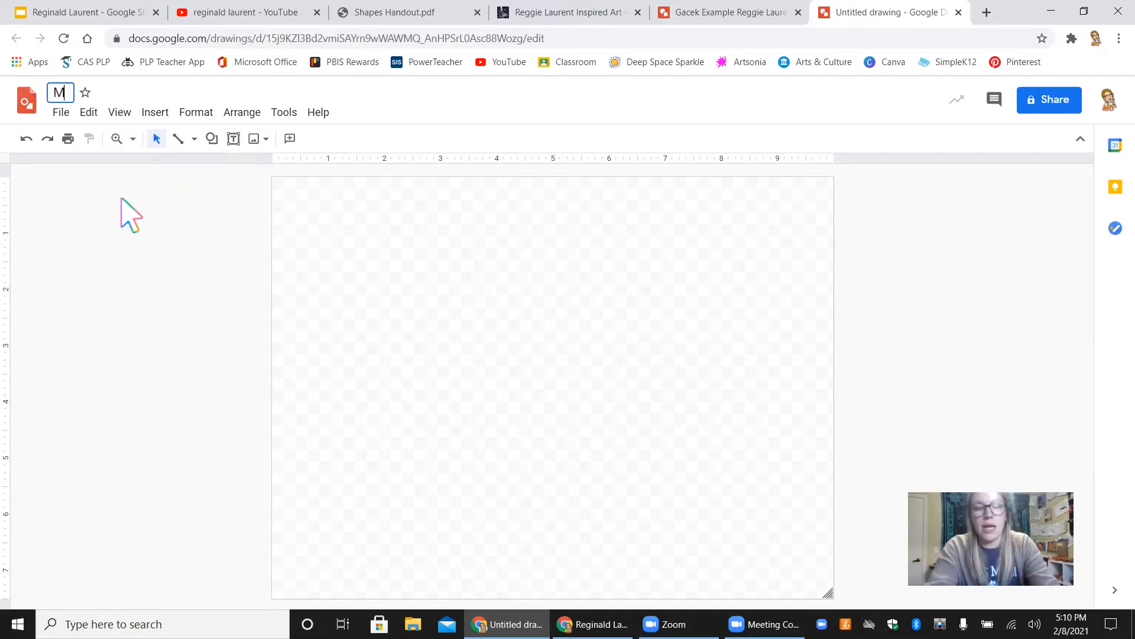
text(xample)
key(Return)
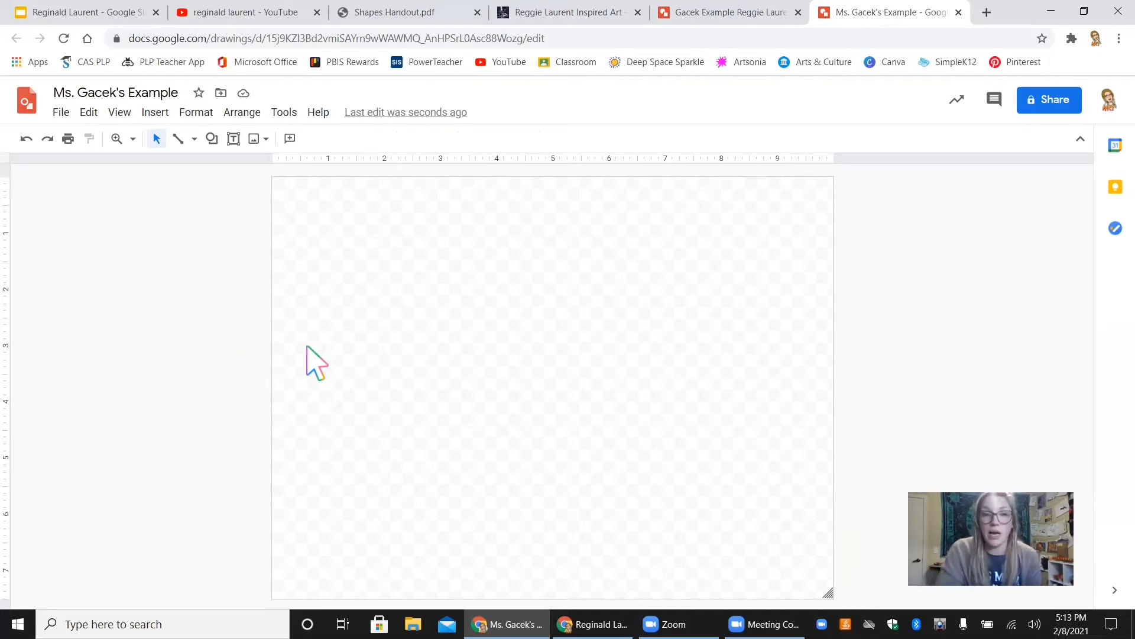
Set the drawing's background to solid black.
right_click(366, 267)
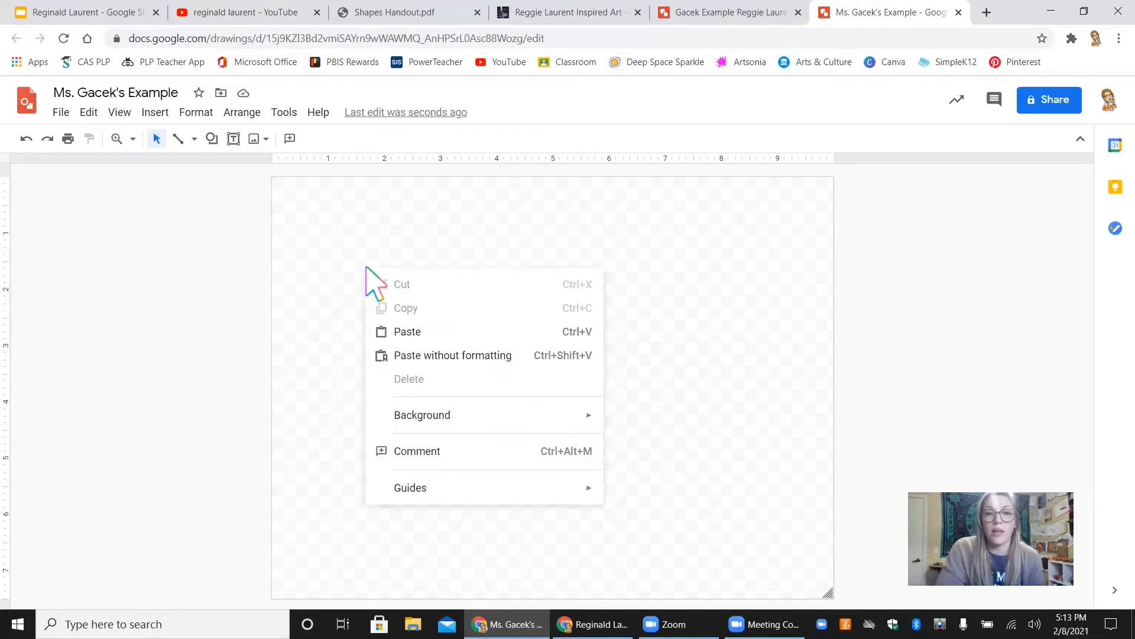
mouse_move(515, 413)
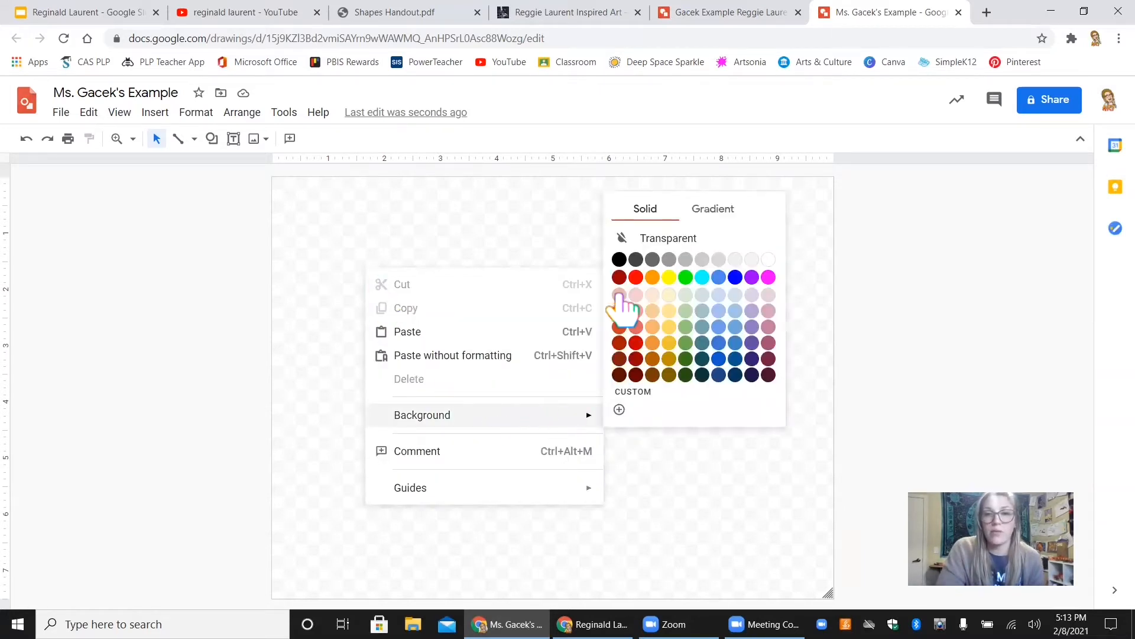
click(619, 259)
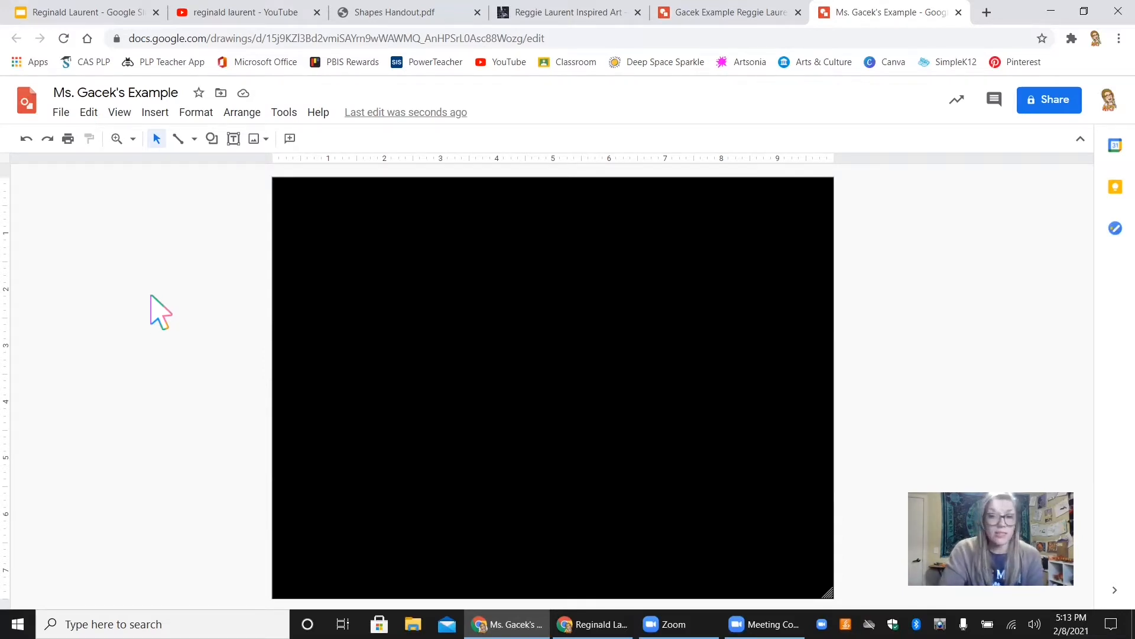
Draw a lightning bolt shape about 5 inches wide and tall, and place it in the centre of the canvas.
click(212, 141)
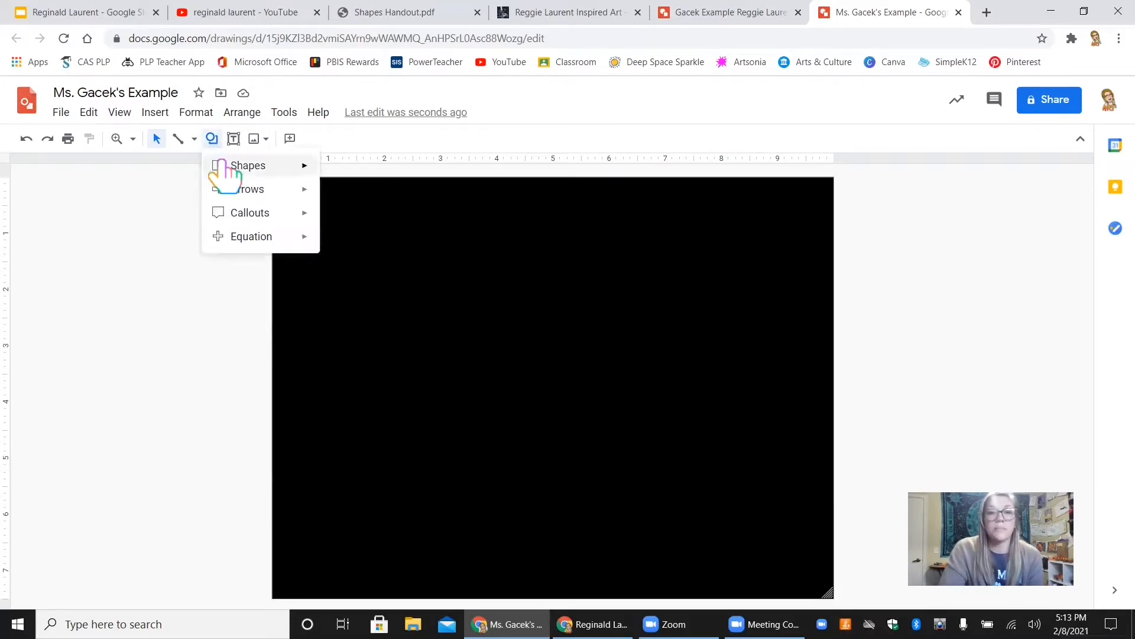
mouse_move(224, 167)
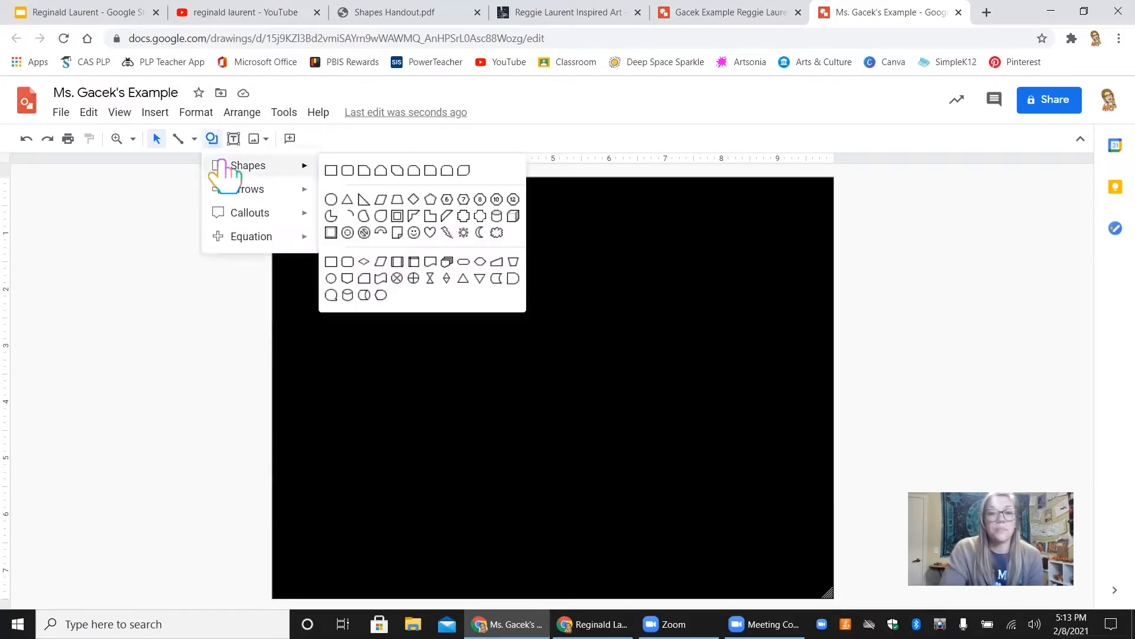
click(446, 232)
drag(418, 231, 706, 525)
mouse_move(562, 368)
mouse_down()
mouse_move(540, 370)
mouse_move(562, 387)
mouse_move(549, 370)
mouse_up()
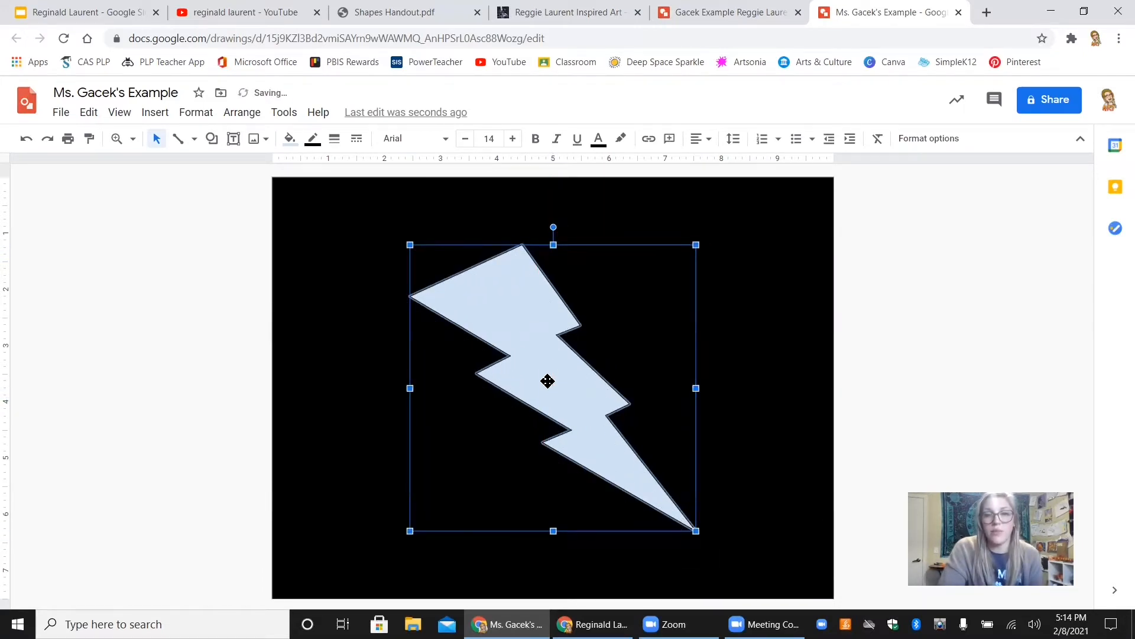
Give the lightning bolt a solid black fill and a white 2px outline, and deselect it.
click(290, 140)
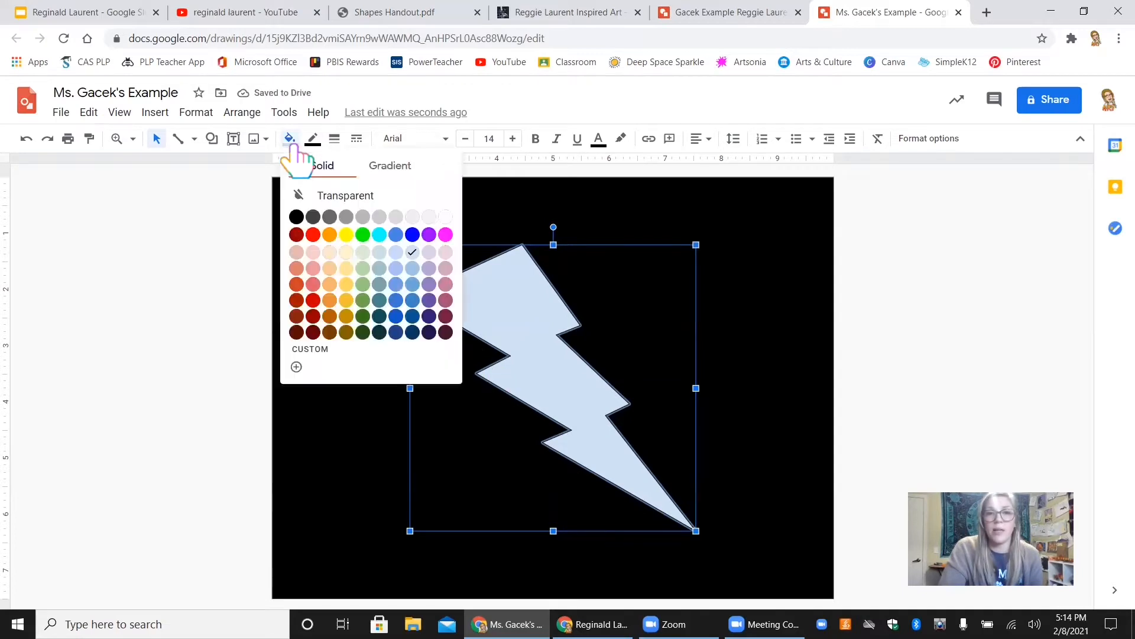
click(297, 217)
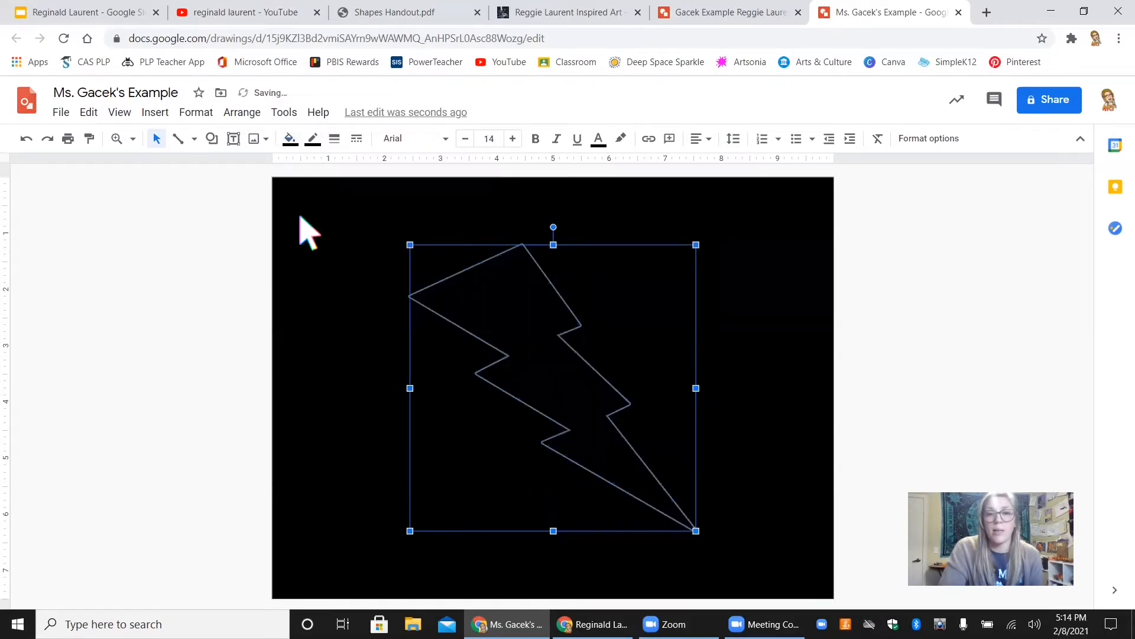
click(312, 140)
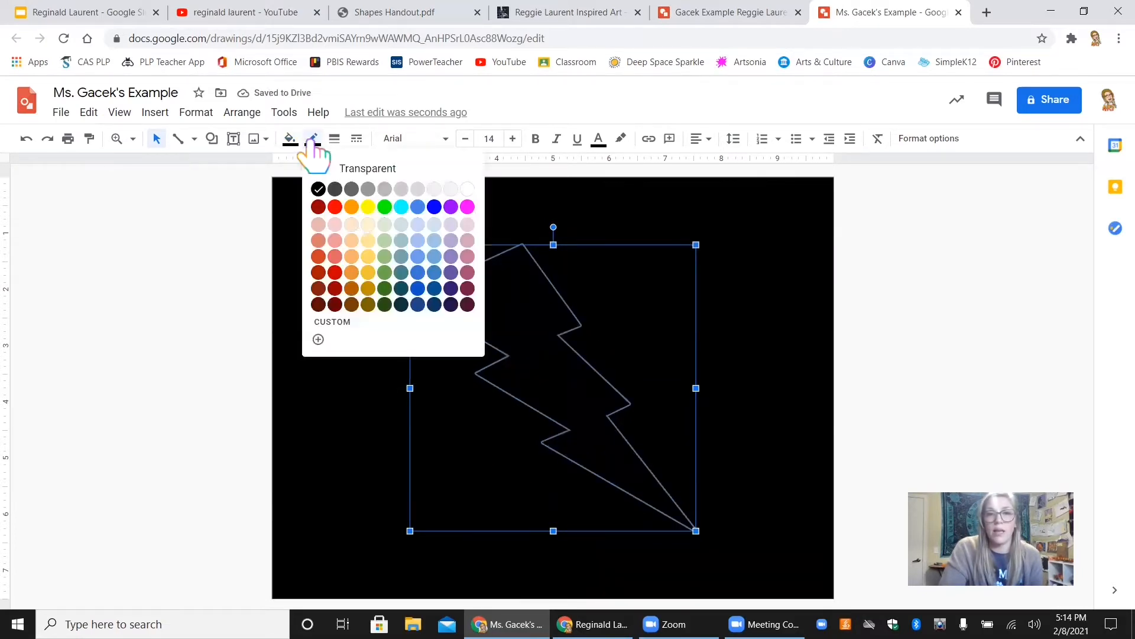
click(467, 191)
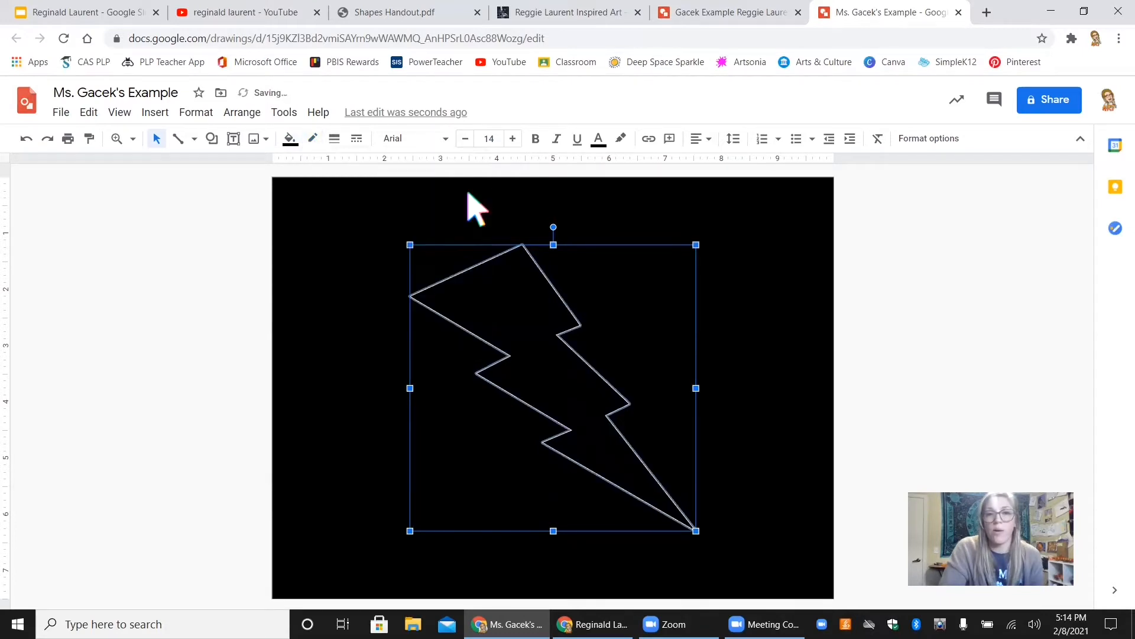
click(335, 140)
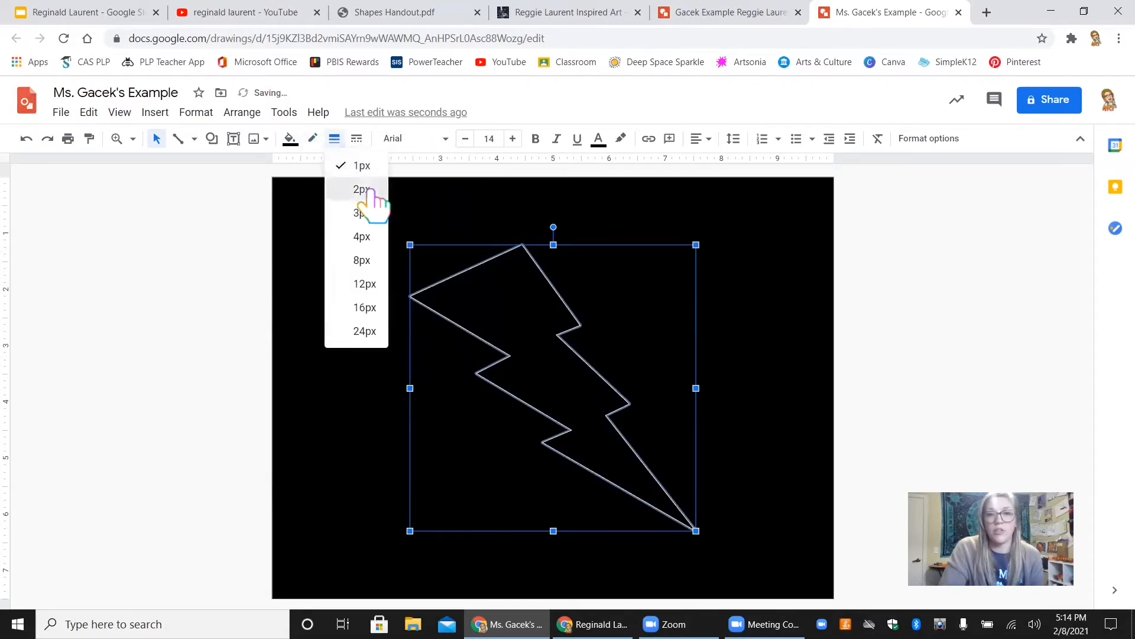
click(368, 191)
click(925, 380)
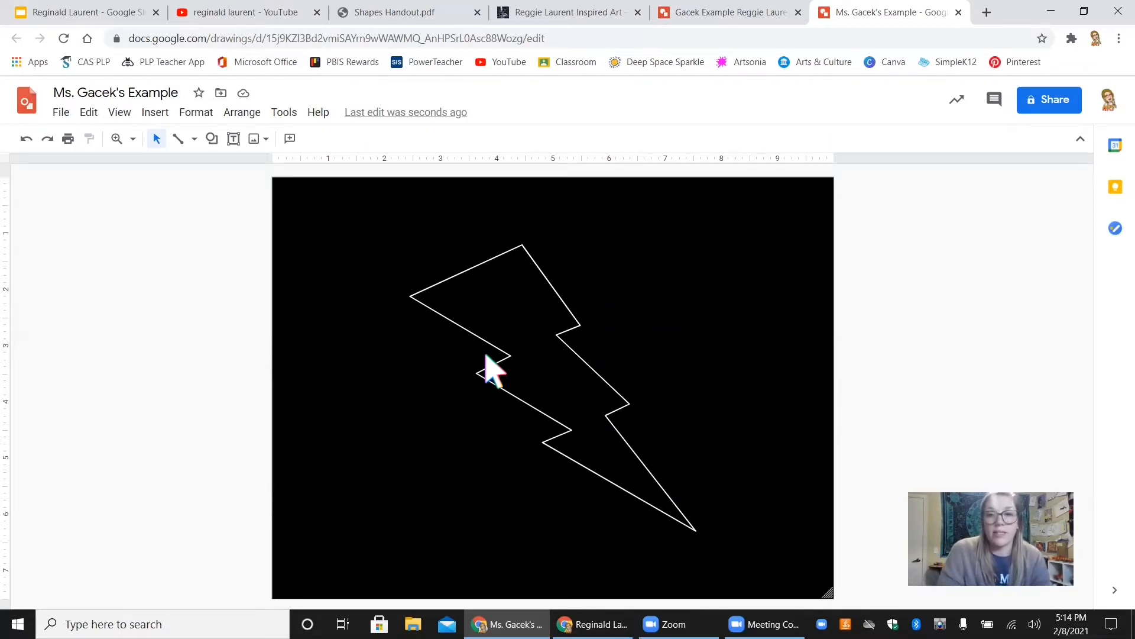
Activate the Curve tool, try out a closed freeform shape in the canvas's upper-right area, and undo that shape.
click(194, 141)
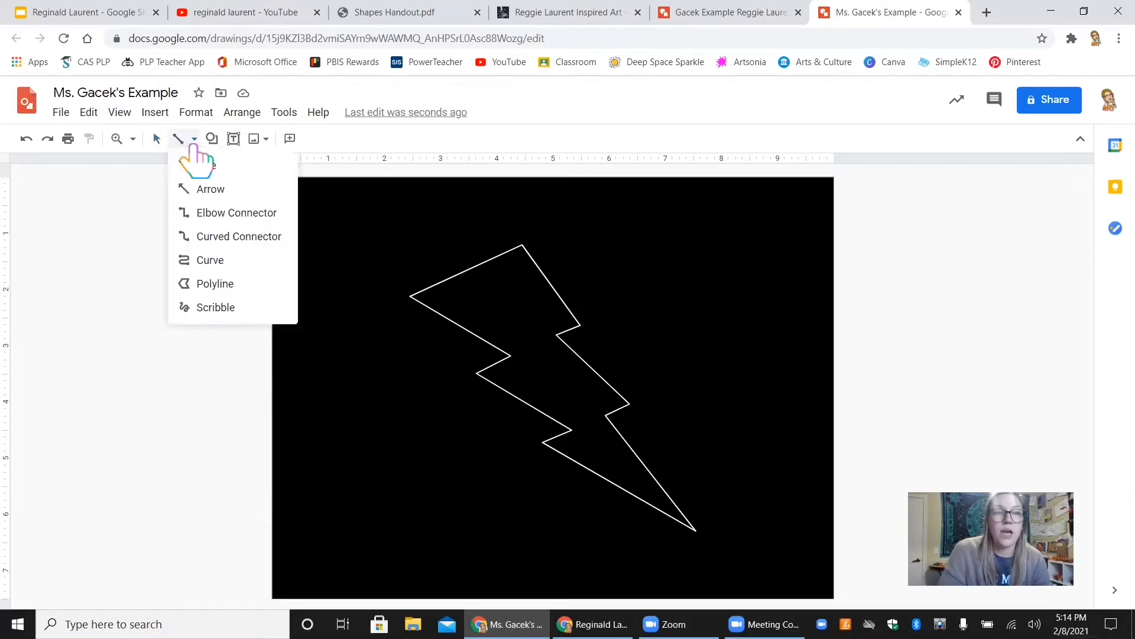
click(233, 261)
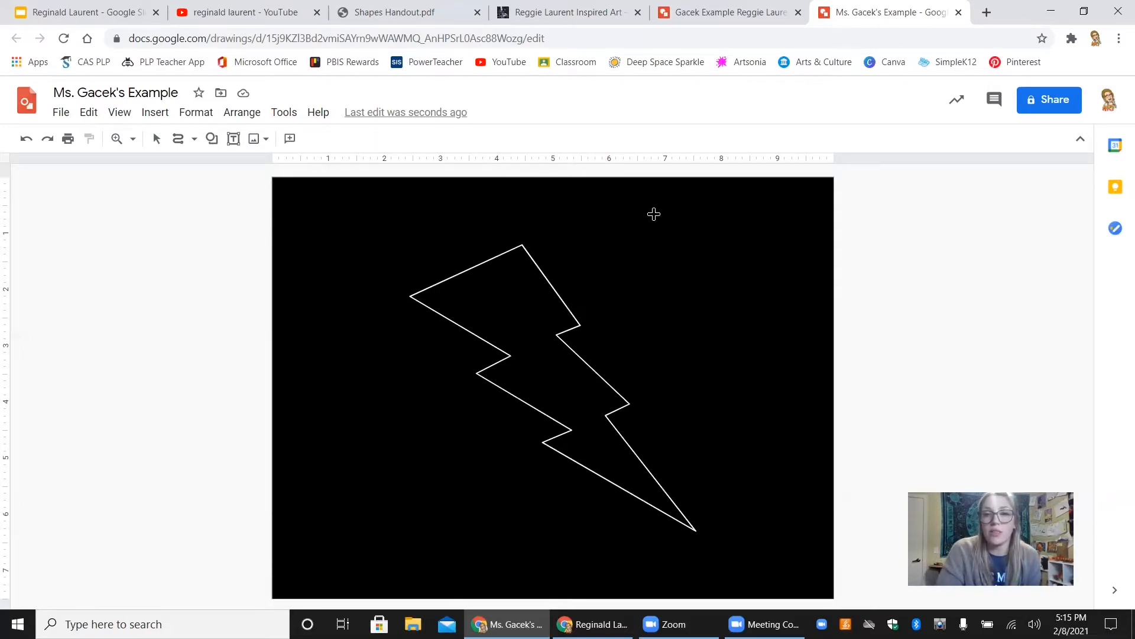
mouse_move(654, 214)
mouse_down()
mouse_move(748, 215)
mouse_move(759, 277)
mouse_move(691, 272)
mouse_move(676, 231)
mouse_move(653, 214)
mouse_up()
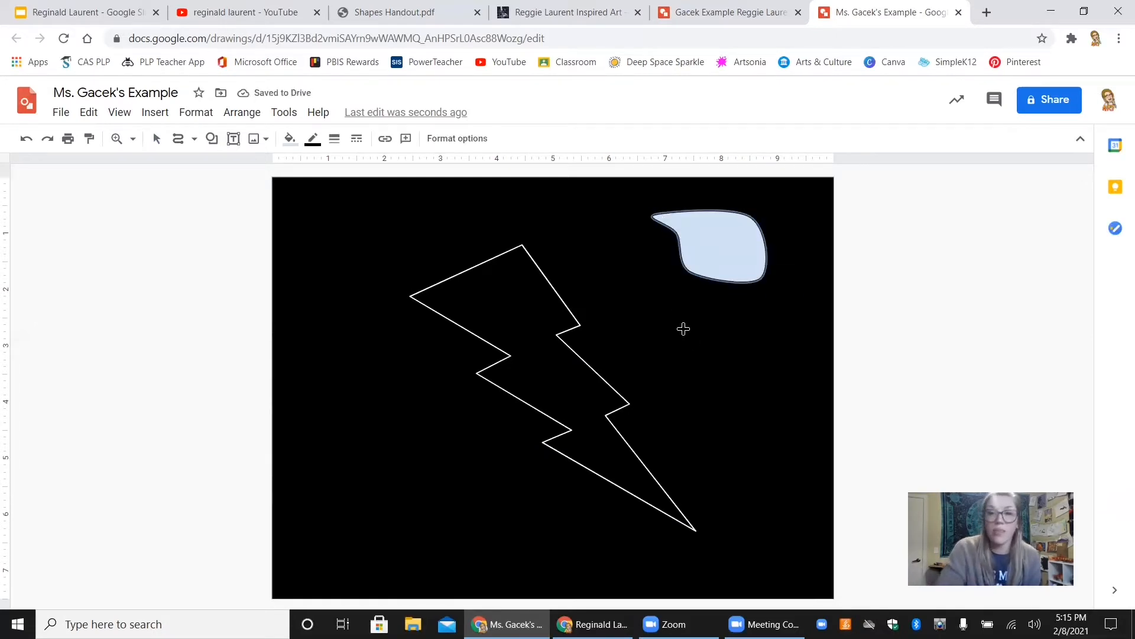
click(26, 139)
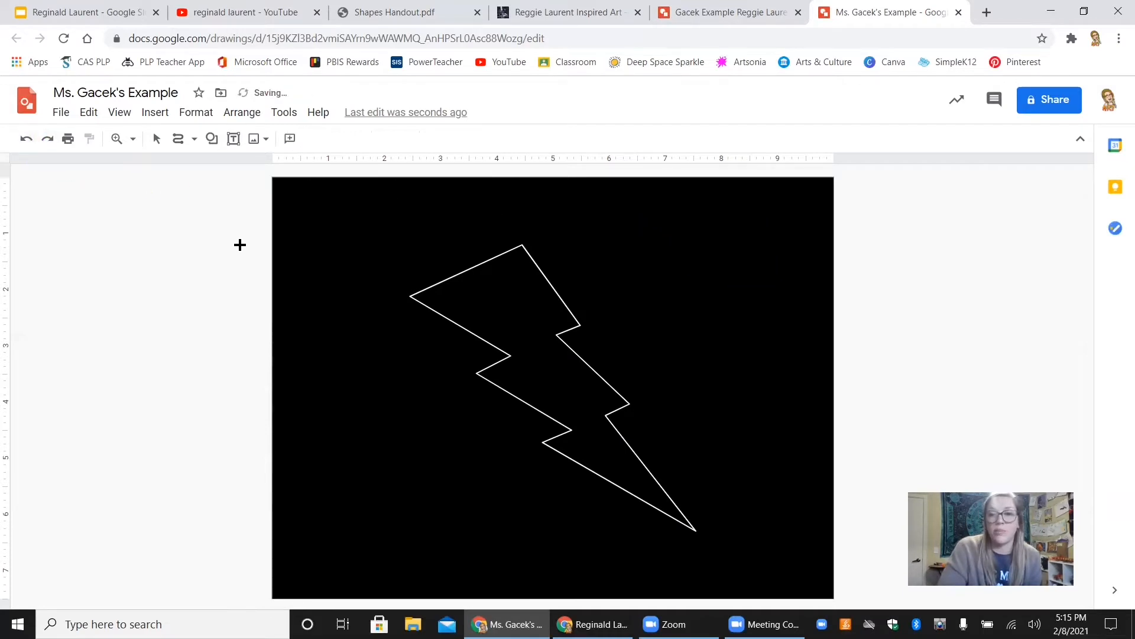
Draw a small closed curved shape that wraps around the upper notch on the bolt's right side.
click(567, 339)
click(586, 331)
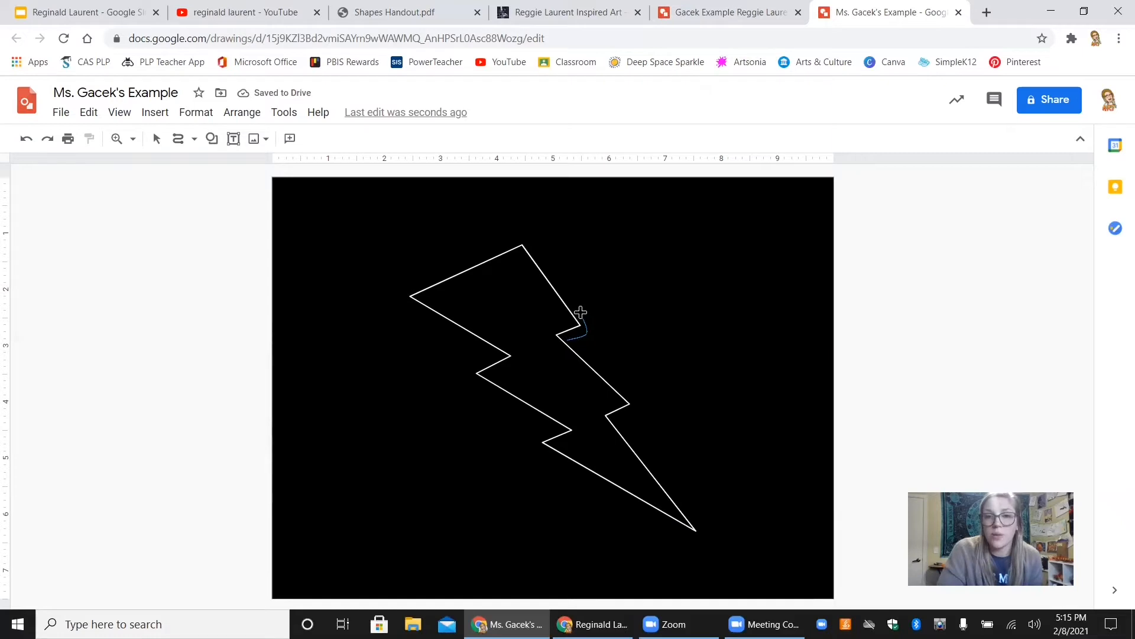
click(581, 312)
click(590, 301)
click(620, 322)
click(629, 359)
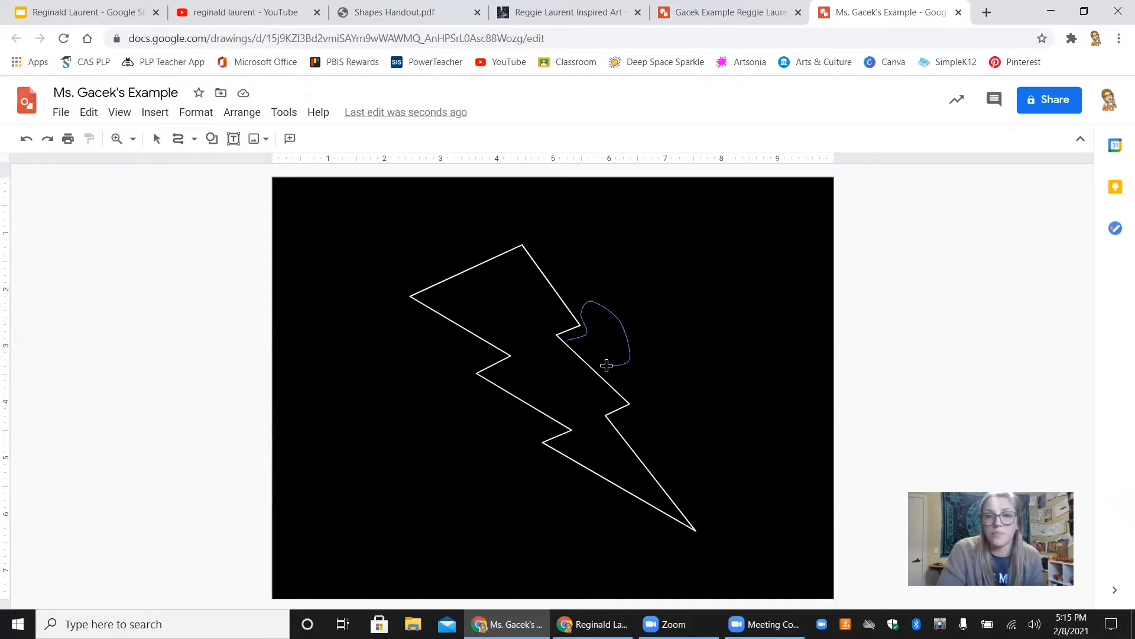
click(567, 340)
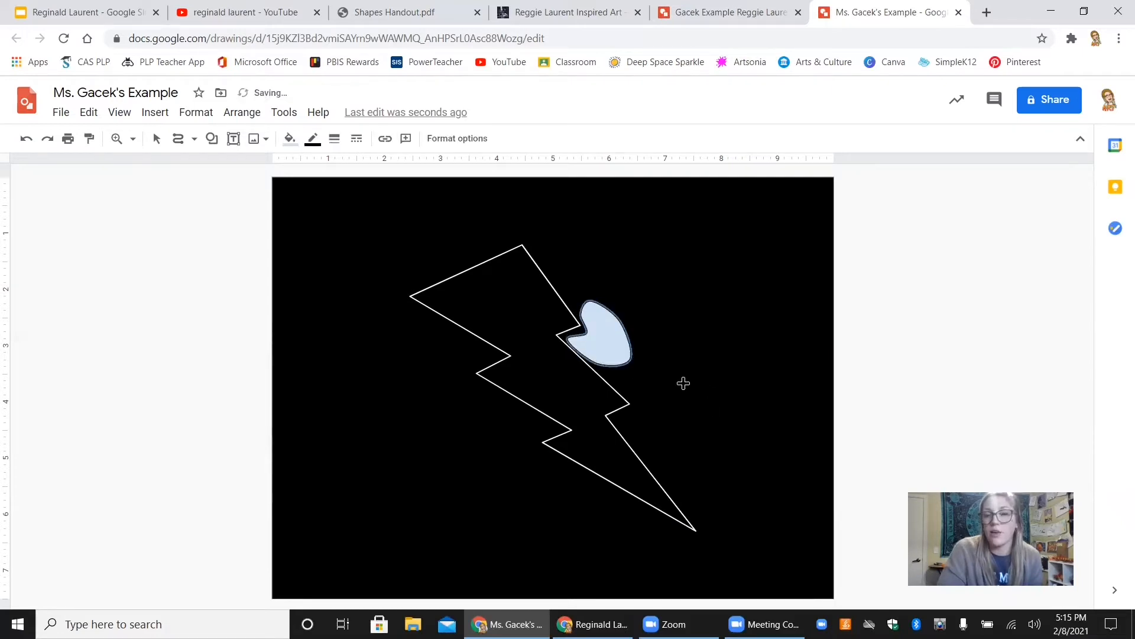
Draw a closed curved shape with an inward cut just below and to the right of the first filled shape.
click(612, 374)
click(632, 366)
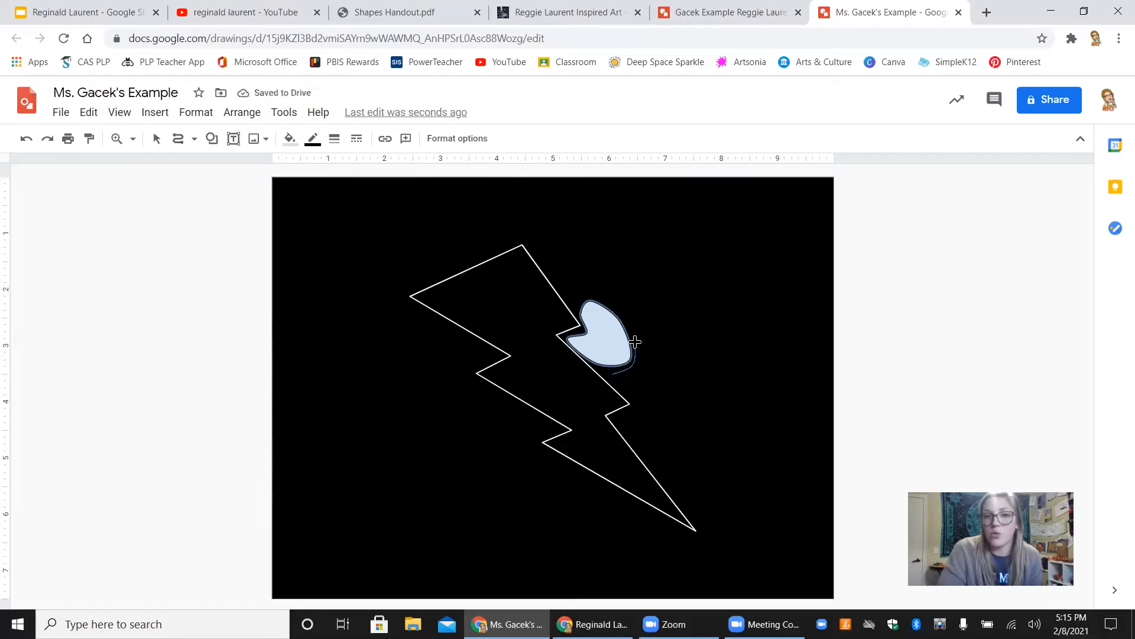
click(636, 342)
click(662, 356)
click(675, 392)
click(656, 413)
click(634, 399)
click(650, 377)
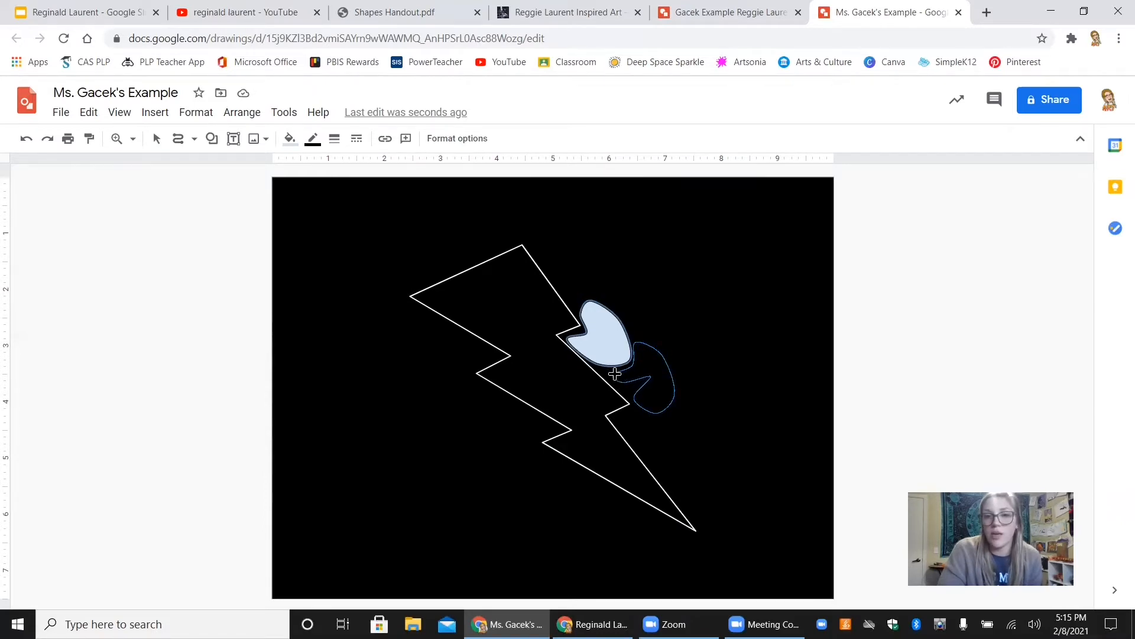
click(613, 374)
Draw a closed curved shape with three upward spikes directly above the two filled shapes beside the bolt.
click(632, 332)
click(661, 345)
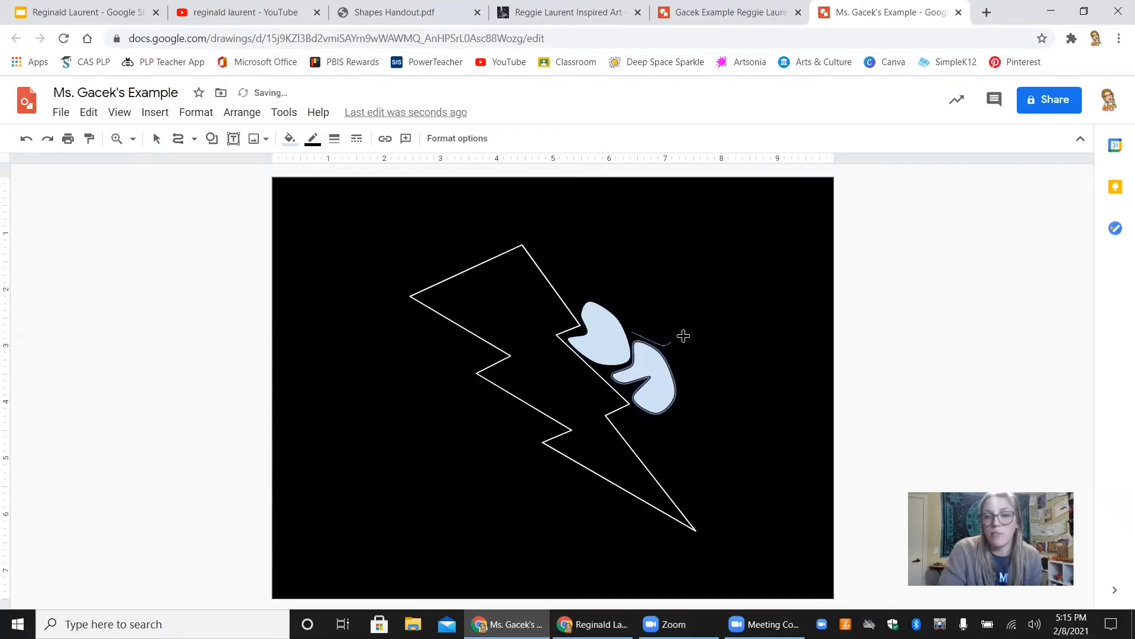
click(692, 335)
click(680, 271)
click(662, 309)
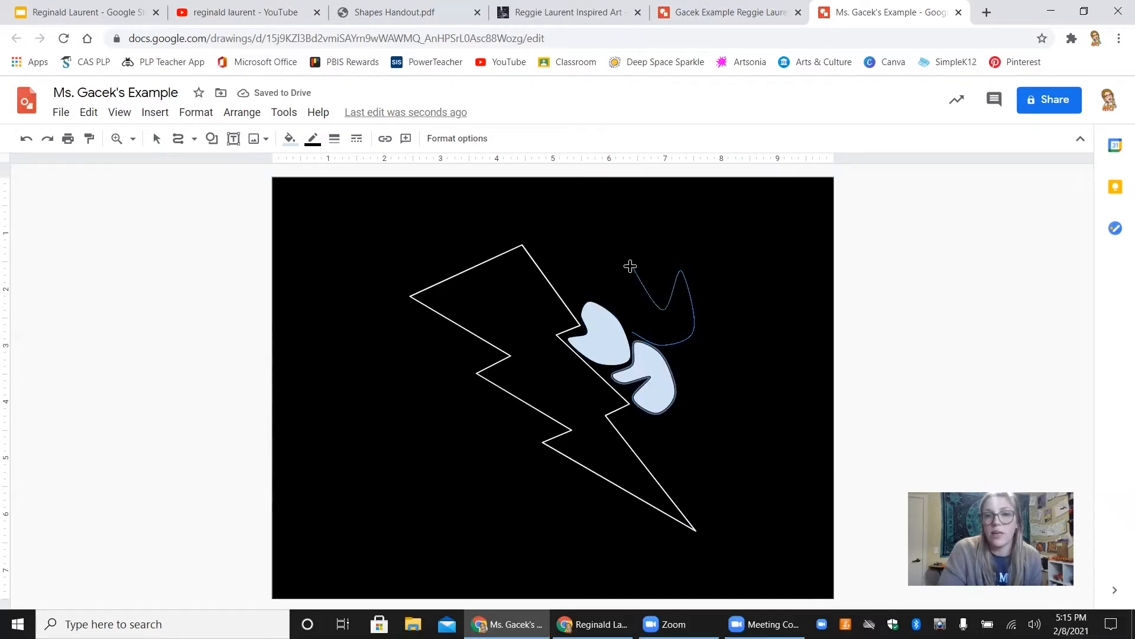
click(631, 264)
click(615, 294)
click(632, 329)
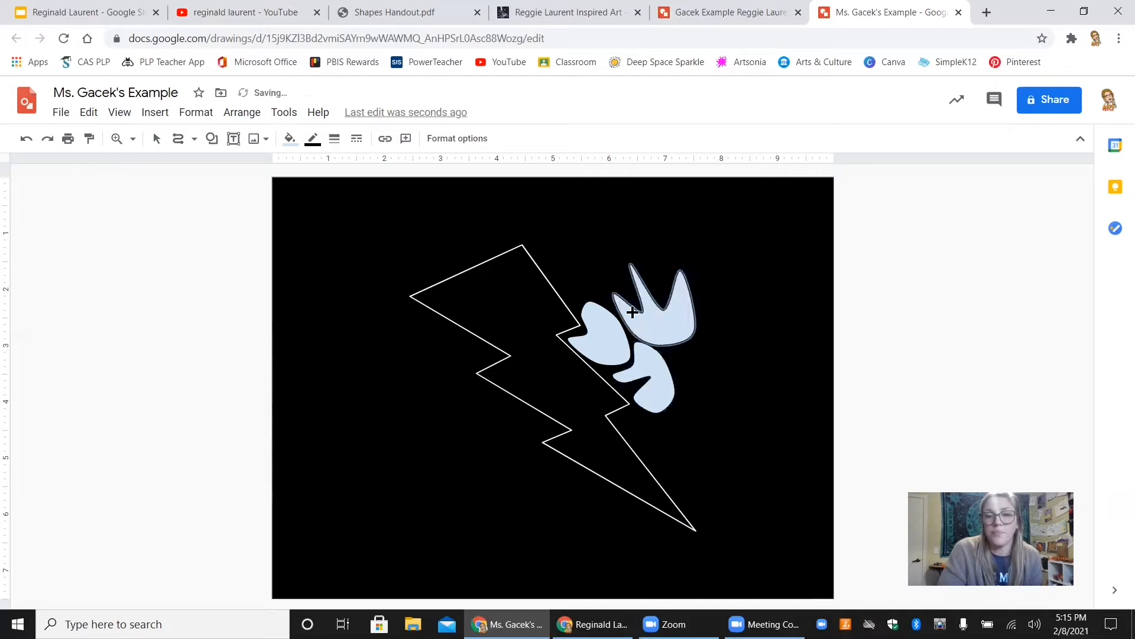
Draw a rounded closed shape with a raised upper tip to the right of the three-spiked and notched shapes.
click(673, 350)
click(703, 341)
click(702, 309)
click(750, 375)
click(703, 398)
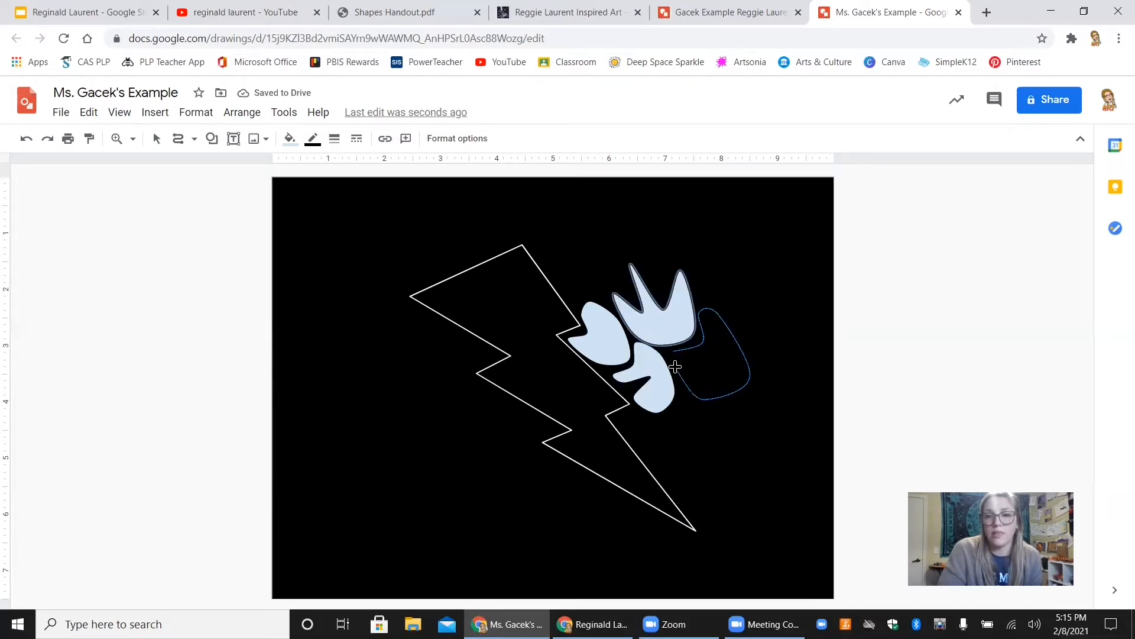
click(674, 352)
Draw a bent closed curved shape with a cut in its left side, above the newest rounded shape.
click(701, 300)
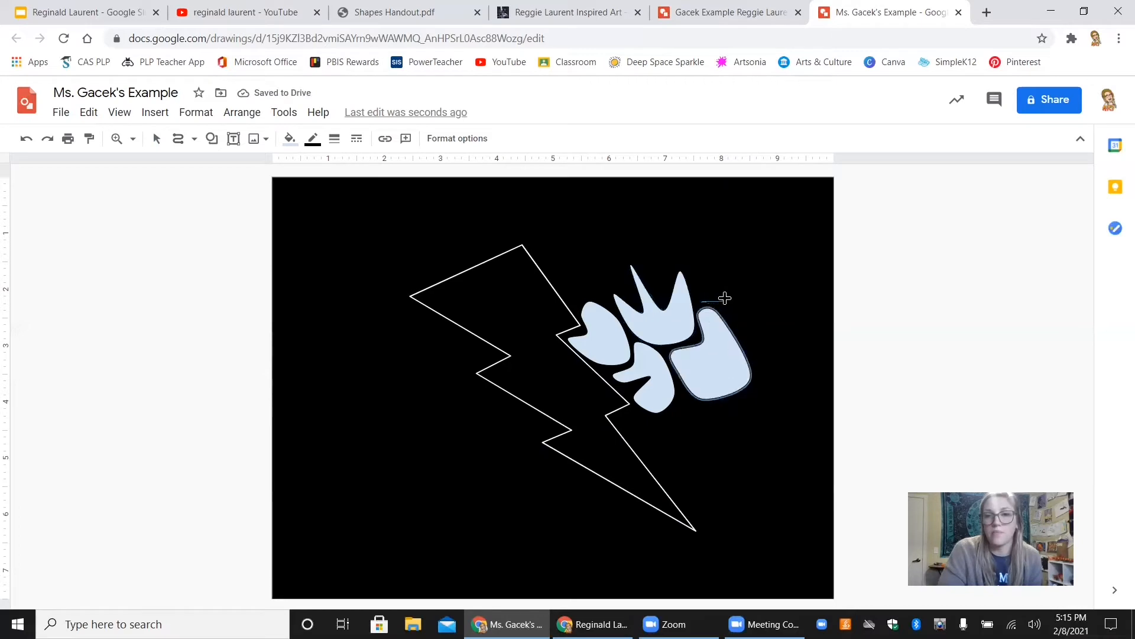
click(754, 324)
click(754, 251)
click(681, 249)
click(702, 282)
click(722, 269)
click(702, 301)
Draw a large rounded closed shape along the canvas's right edge, at the end of the lower row of shapes.
click(744, 337)
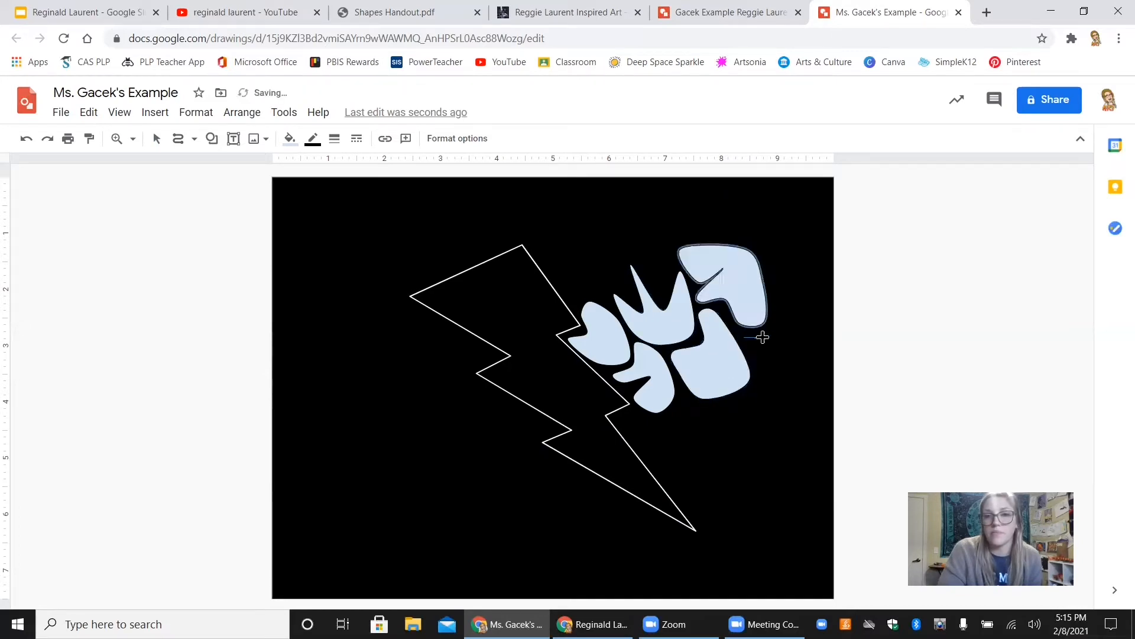
click(767, 338)
click(774, 318)
click(824, 349)
click(824, 389)
click(764, 394)
click(744, 337)
Draw a closed curved shape with upward spikes at the canvas's right edge, above the large rounded shape.
click(773, 303)
click(825, 335)
click(818, 264)
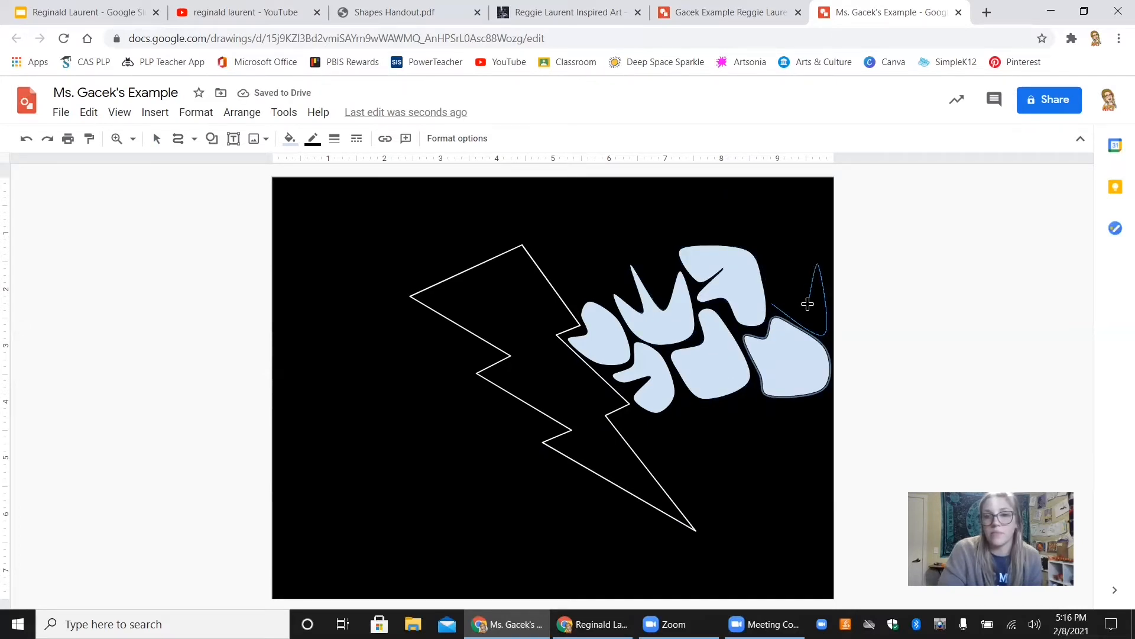
click(809, 305)
click(767, 259)
click(773, 303)
Draw a closed curved shape in the canvas's upper-right corner, with its lower points reaching between the spikes beneath it.
click(808, 268)
click(815, 237)
click(828, 264)
click(825, 188)
click(782, 188)
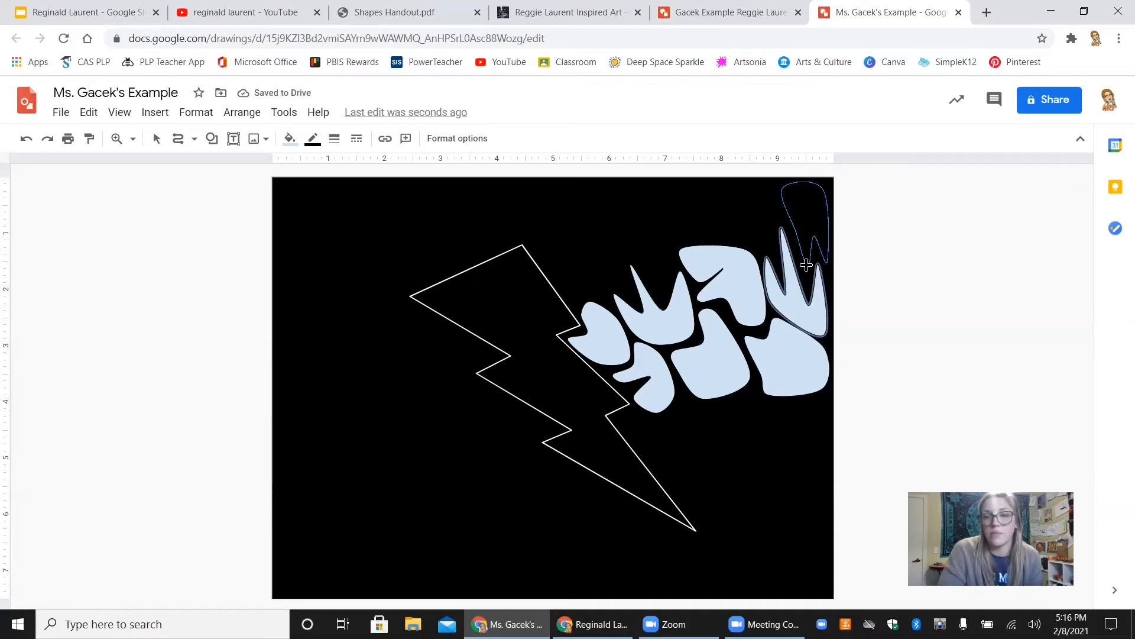
click(808, 268)
Draw a rounded triangular shape along the canvas's top edge, to the left of the corner shape.
click(706, 180)
click(763, 253)
click(776, 217)
Draw a four-sided curved shape with a pointed lower-right corner, to the left of the rounded triangle.
click(722, 237)
click(699, 188)
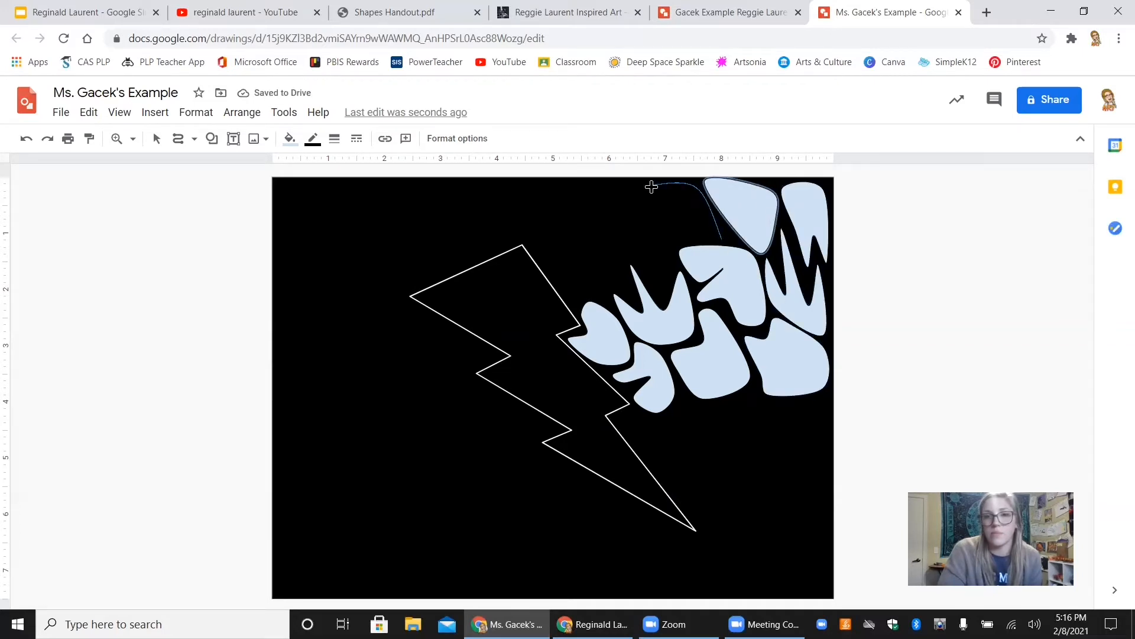
click(653, 188)
click(670, 239)
click(715, 233)
click(722, 240)
Draw a leaf-like closed shape pointing down between the spikes of the three-spiked shape near the bolt.
click(661, 296)
click(674, 264)
click(620, 220)
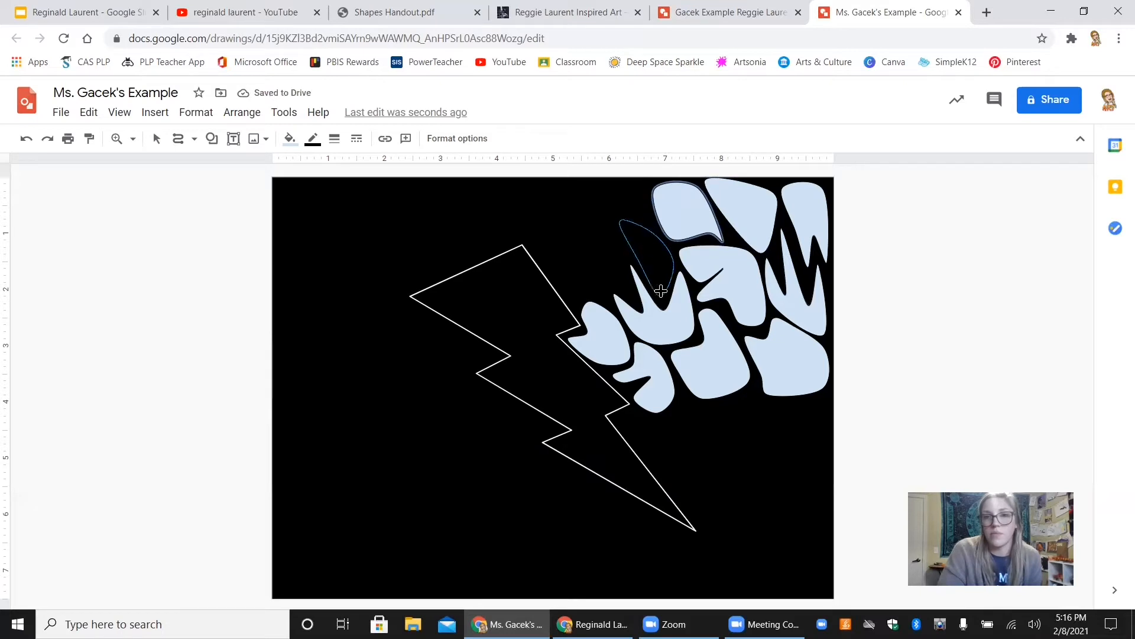
click(661, 295)
Draw a small closed curved shape at the canvas's top edge, directly above the leaf-like shape.
click(649, 219)
click(643, 190)
click(591, 185)
click(604, 208)
click(649, 219)
Draw a closed curved shape with a jagged lower edge between the bolt's upper right side and the leaf-like shape.
click(627, 293)
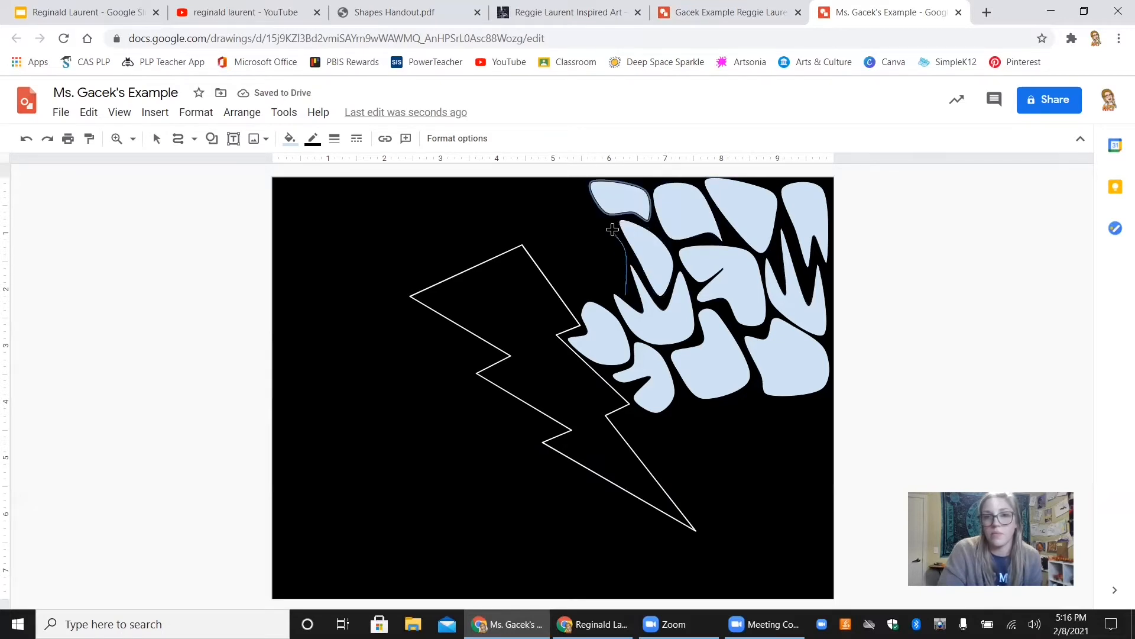
click(616, 227)
click(534, 242)
click(577, 304)
click(589, 285)
click(597, 299)
click(604, 273)
click(615, 295)
click(627, 293)
Draw a rounded closed shape at the canvas's top edge, above the bolt's top point, narrowing toward the small curved shape beside it.
click(591, 214)
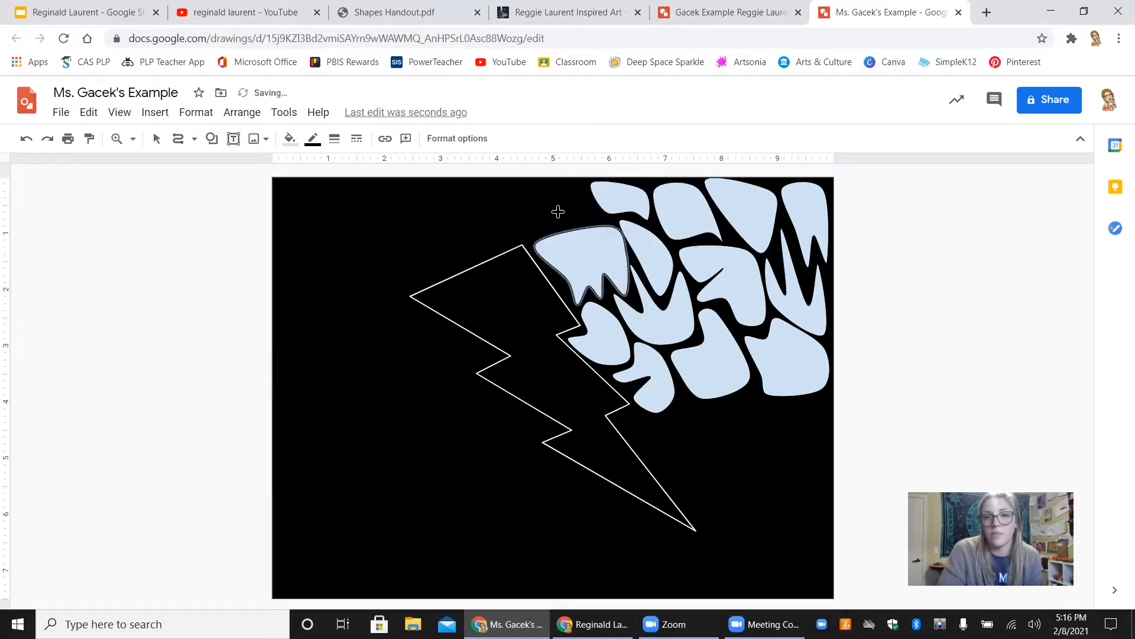
click(514, 187)
click(512, 228)
click(591, 214)
Draw a small, roughly circular closed shape just above the bolt's upper-left edge, near its top point.
click(508, 234)
click(467, 241)
click(474, 213)
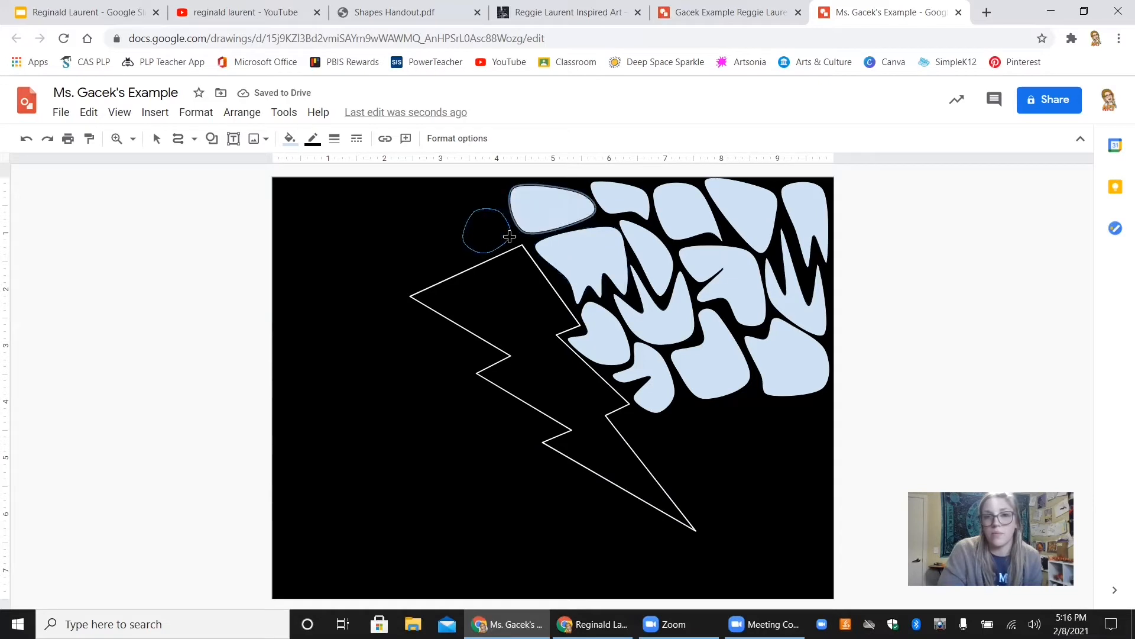
click(507, 233)
Draw a winding closed shape that arches over the small circular shape and hooks back toward the canvas's left side.
click(501, 199)
click(395, 188)
click(398, 212)
click(448, 203)
click(400, 234)
click(403, 254)
click(452, 245)
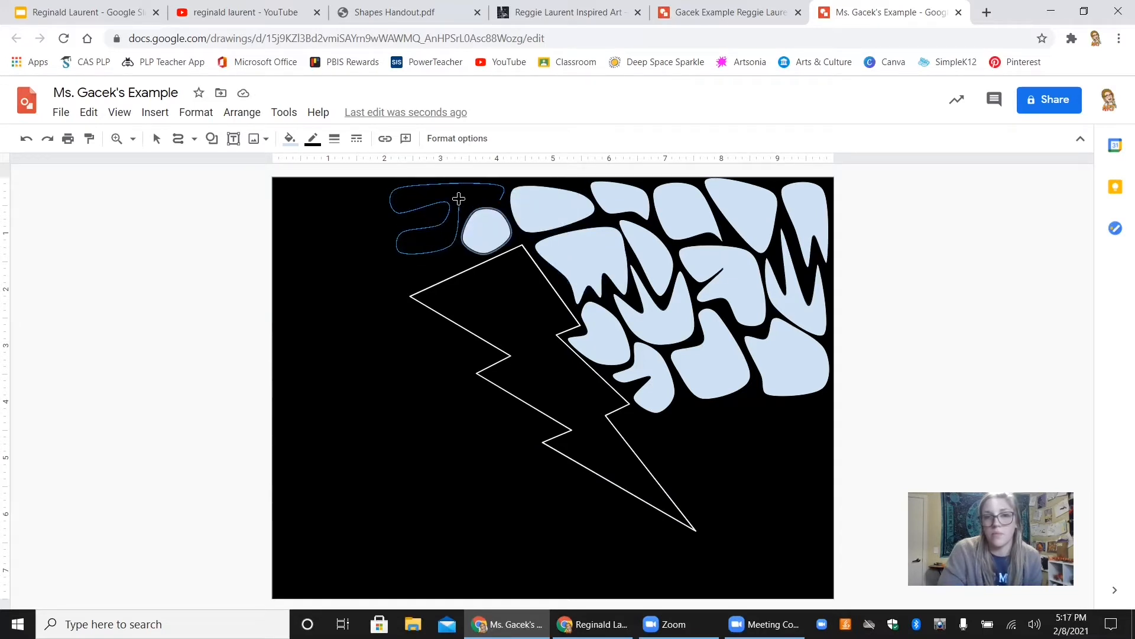
click(459, 198)
click(502, 199)
Draw a boomerang-like closed curved shape wrapping around the bolt's left corner.
click(466, 260)
click(379, 272)
click(362, 299)
click(445, 330)
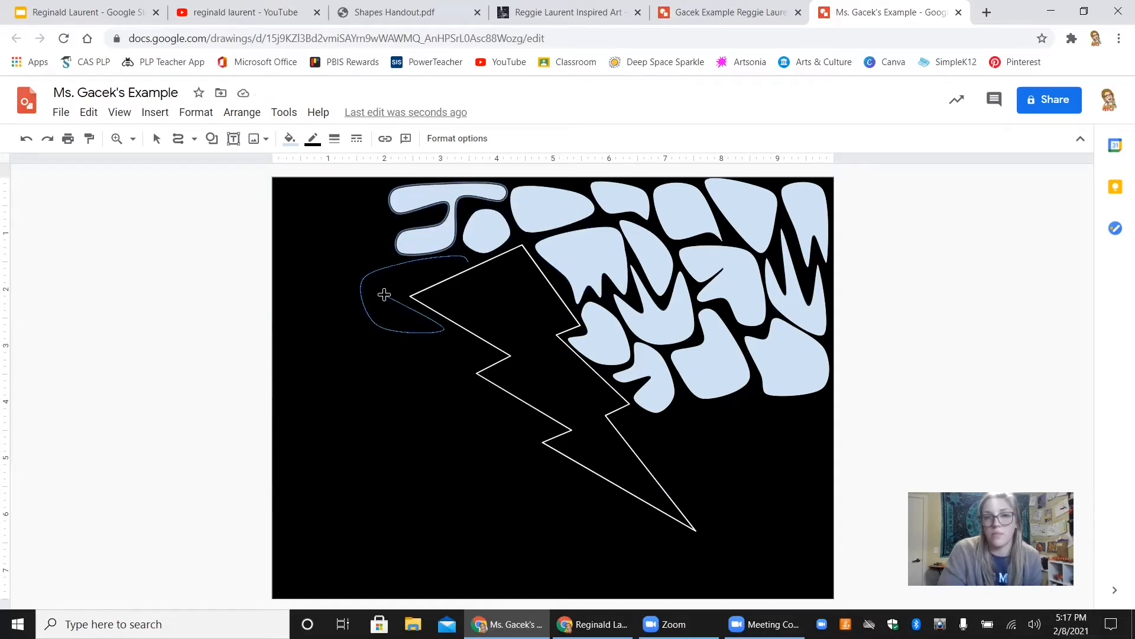
click(387, 292)
click(466, 261)
Draw a flat leaf-like closed shape below the boomerang shape, along the bolt's left side at its upper notch.
click(455, 335)
click(493, 357)
click(382, 378)
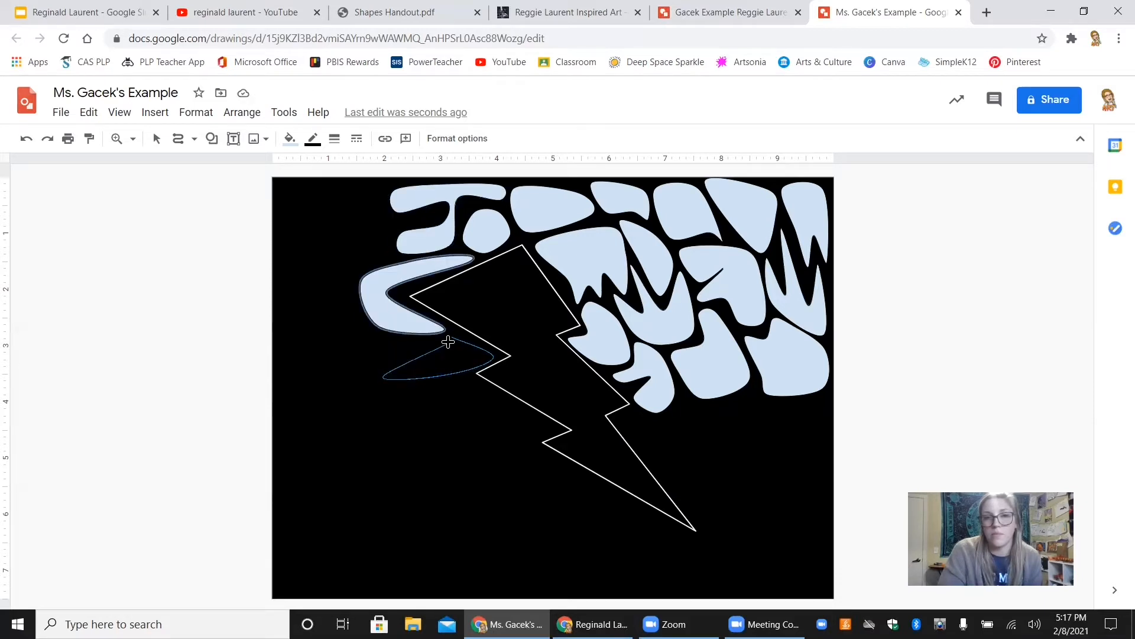
click(455, 336)
Draw a pointed closed curved shape below the boomerang shape and shift it slightly away from the flat leaf-like shape.
click(418, 346)
click(367, 372)
click(330, 327)
click(418, 346)
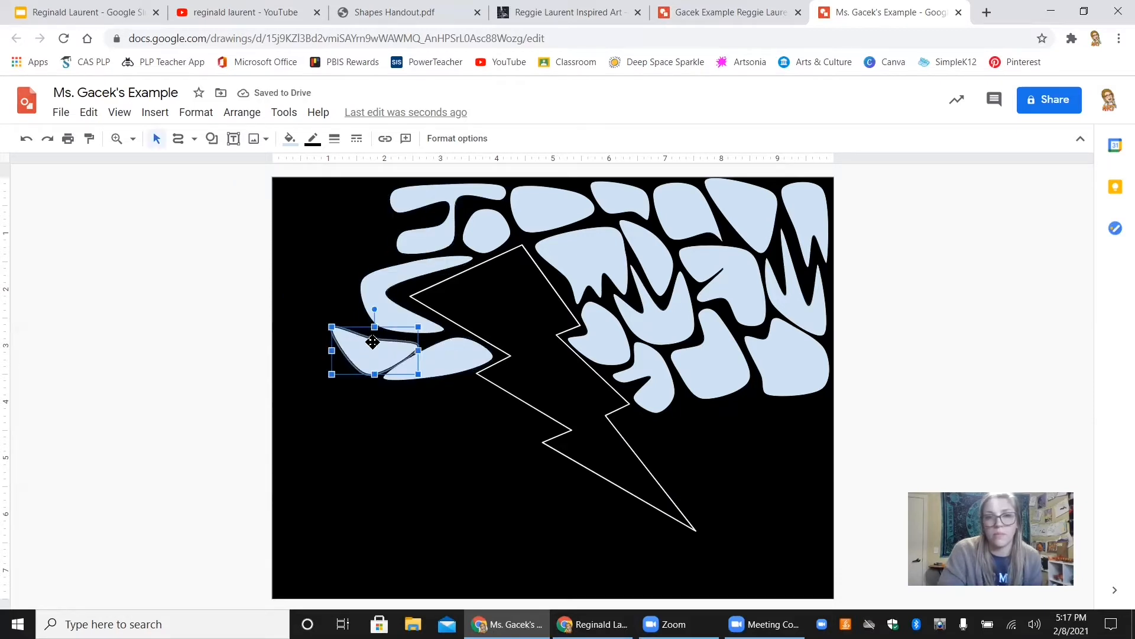
click(186, 292)
Draw a rounded closed shape with a pointed lower-right corner, left of the boomerang shape.
click(178, 139)
click(359, 327)
click(350, 283)
click(309, 256)
click(287, 309)
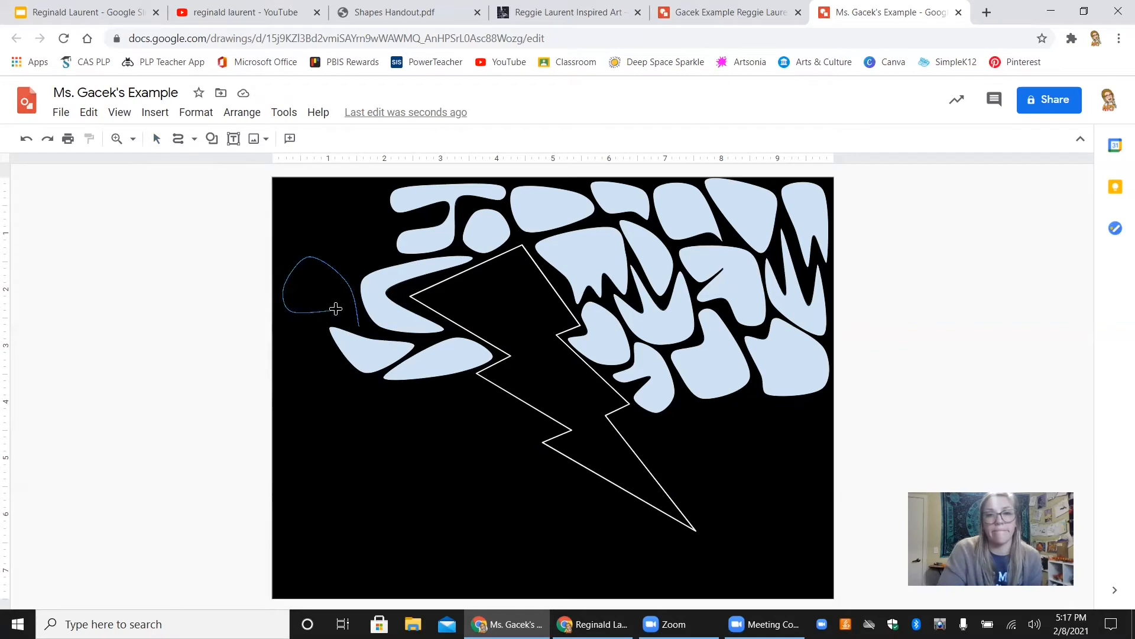
click(338, 309)
click(358, 327)
Draw an F-like closed curved shape left of the winding shape at the canvas's top edge, and adjust its placement.
click(351, 271)
click(387, 254)
click(416, 224)
click(364, 208)
click(370, 187)
click(321, 187)
click(351, 271)
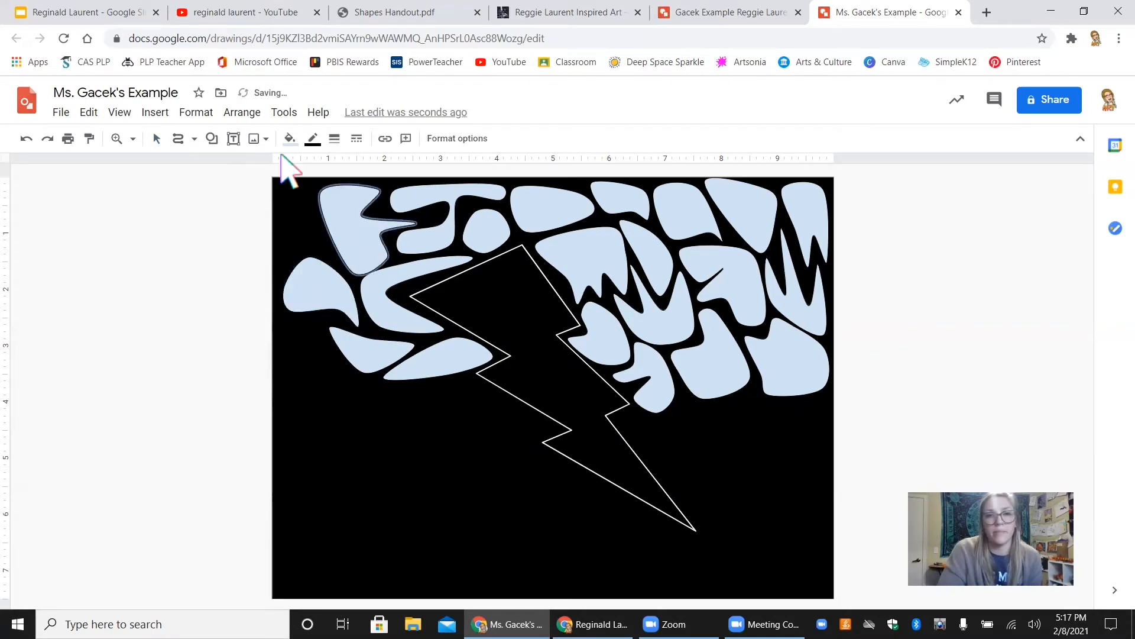
drag(338, 229, 336, 231)
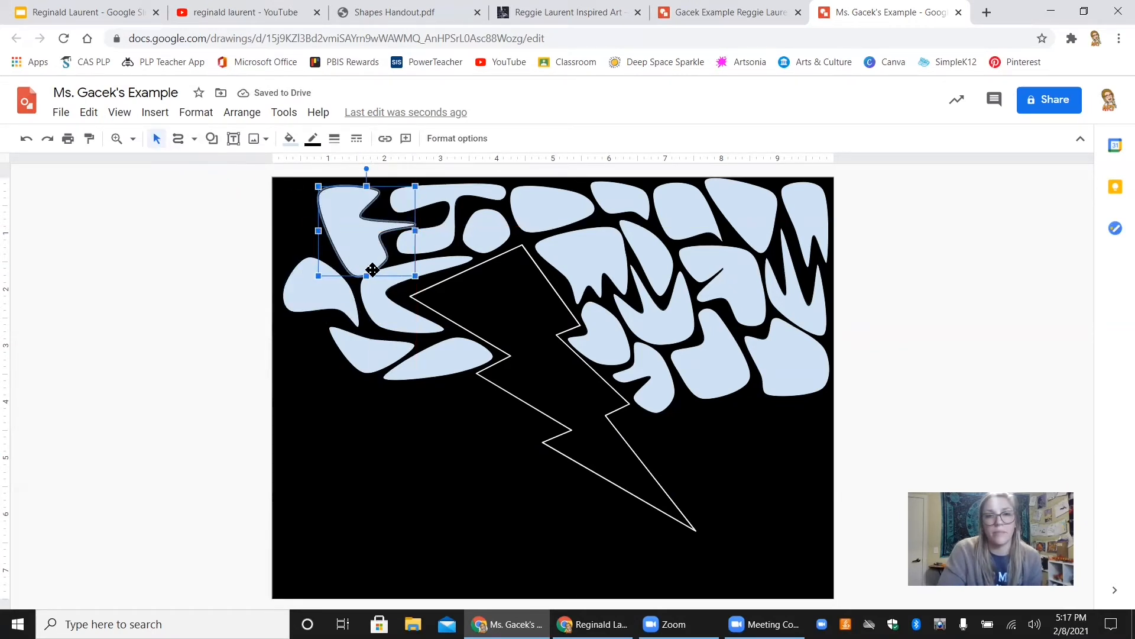
drag(367, 272, 366, 267)
Draw a two-legged closed curved shape in the canvas's upper-left corner.
click(178, 138)
click(333, 260)
click(307, 213)
click(313, 191)
click(285, 181)
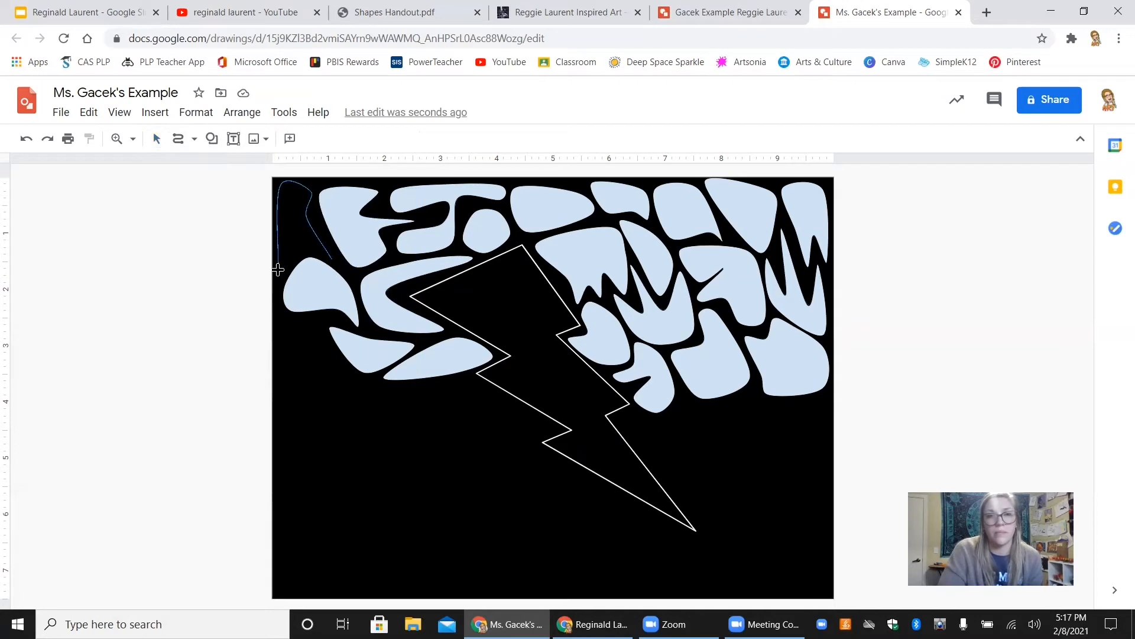
click(280, 272)
click(302, 242)
click(333, 259)
Draw a C-like closed shape with a pointed inner tip along the canvas's left edge, below the rounded shape.
click(318, 323)
mouse_move(293, 392)
mouse_down()
mouse_move(332, 399)
mouse_move(358, 382)
mouse_up()
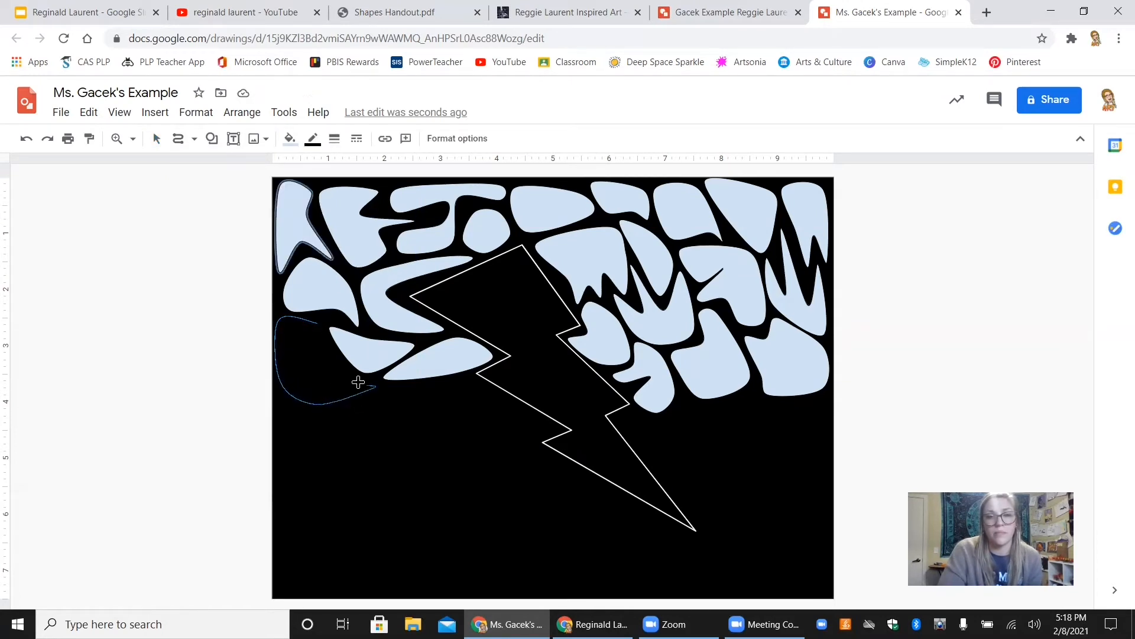
drag(320, 337, 321, 338)
Draw a tapered closed shape below the flat leaf-like shape and a small C-like shape at the bolt's lower-left notch.
drag(393, 392, 465, 382)
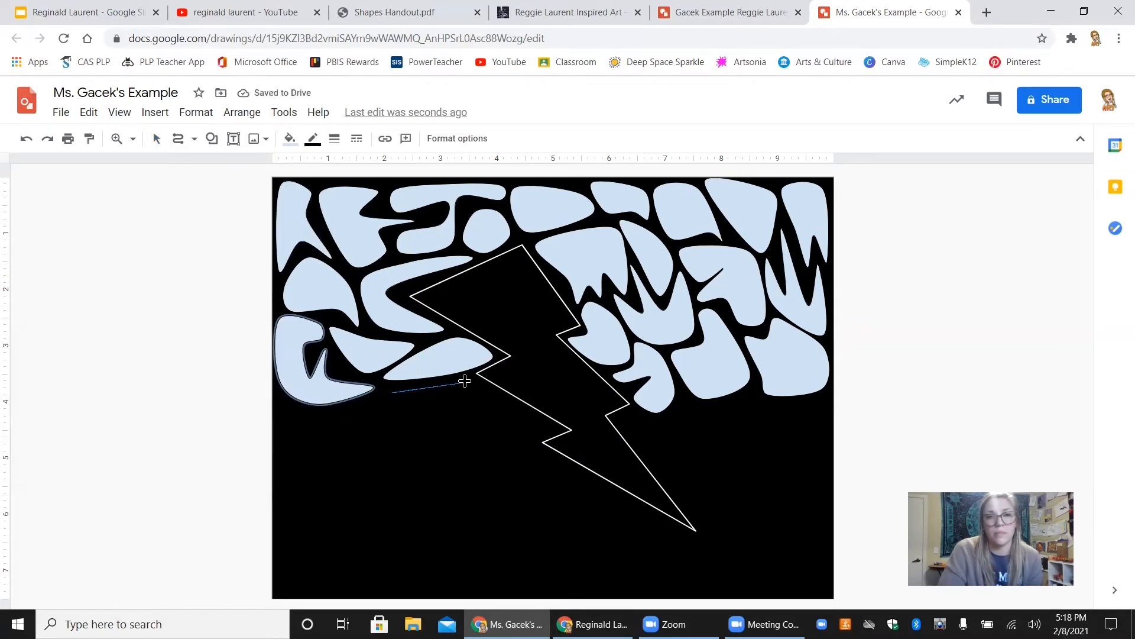
mouse_move(470, 437)
mouse_down()
mouse_move(443, 412)
mouse_move(389, 392)
mouse_up()
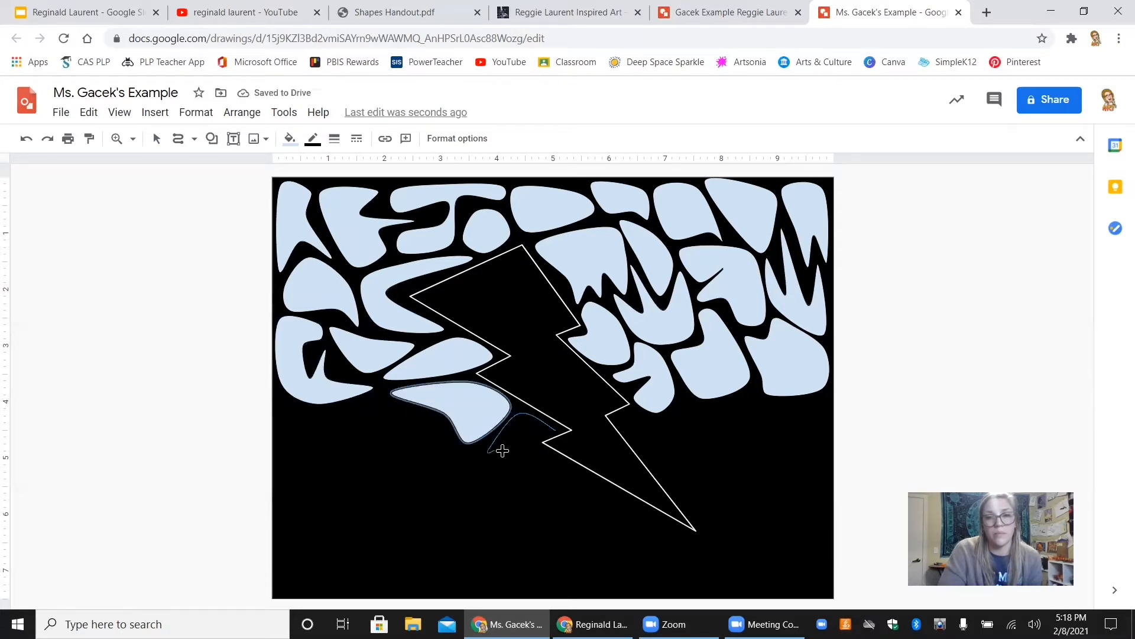
mouse_move(502, 450)
mouse_down()
mouse_move(536, 457)
mouse_move(555, 429)
mouse_up()
Draw an S-like closed shape beside the bolt's lower right side and a spiky shape between it and the canvas's right edge.
mouse_move(682, 394)
mouse_down()
mouse_move(674, 480)
mouse_move(692, 442)
mouse_move(637, 445)
mouse_move(621, 417)
mouse_up()
mouse_move(712, 412)
mouse_down()
mouse_move(752, 400)
mouse_move(782, 448)
mouse_move(818, 402)
mouse_move(819, 492)
mouse_up()
mouse_move(737, 464)
mouse_down()
mouse_move(724, 436)
mouse_move(717, 469)
mouse_up()
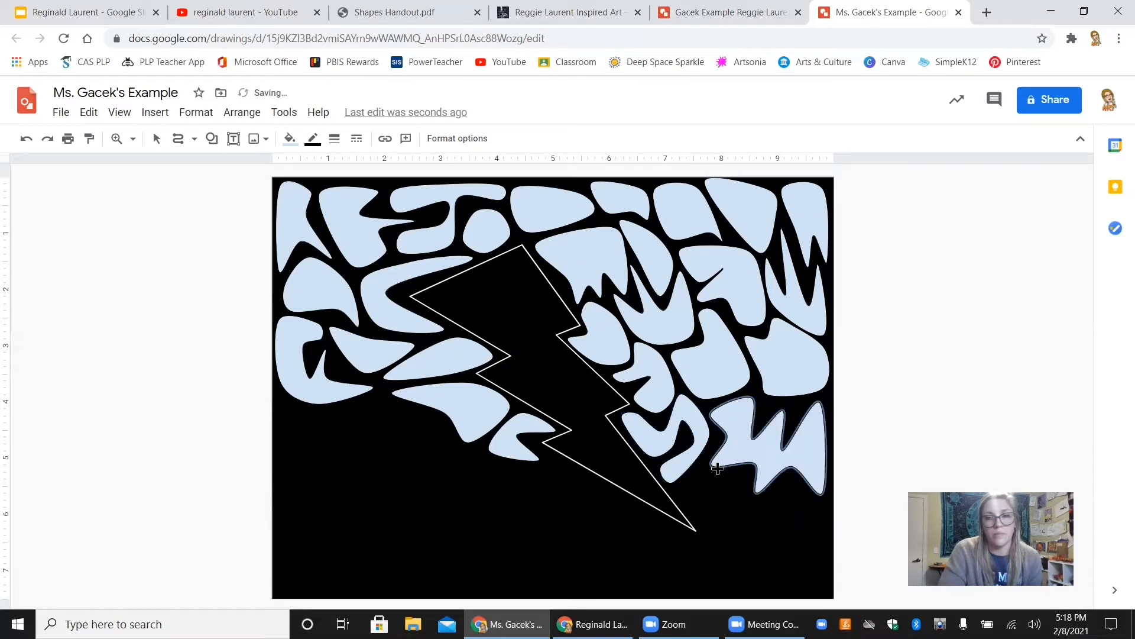
Fill the lower-right area with a rounded triangle beside the bolt's tip, a hook along the right edge, and a spiked shape inside the hook.
mouse_move(739, 528)
mouse_down()
mouse_move(719, 539)
mouse_move(680, 480)
mouse_up()
mouse_move(785, 480)
mouse_down()
mouse_move(817, 502)
mouse_move(822, 588)
mouse_move(751, 509)
mouse_move(772, 486)
mouse_up()
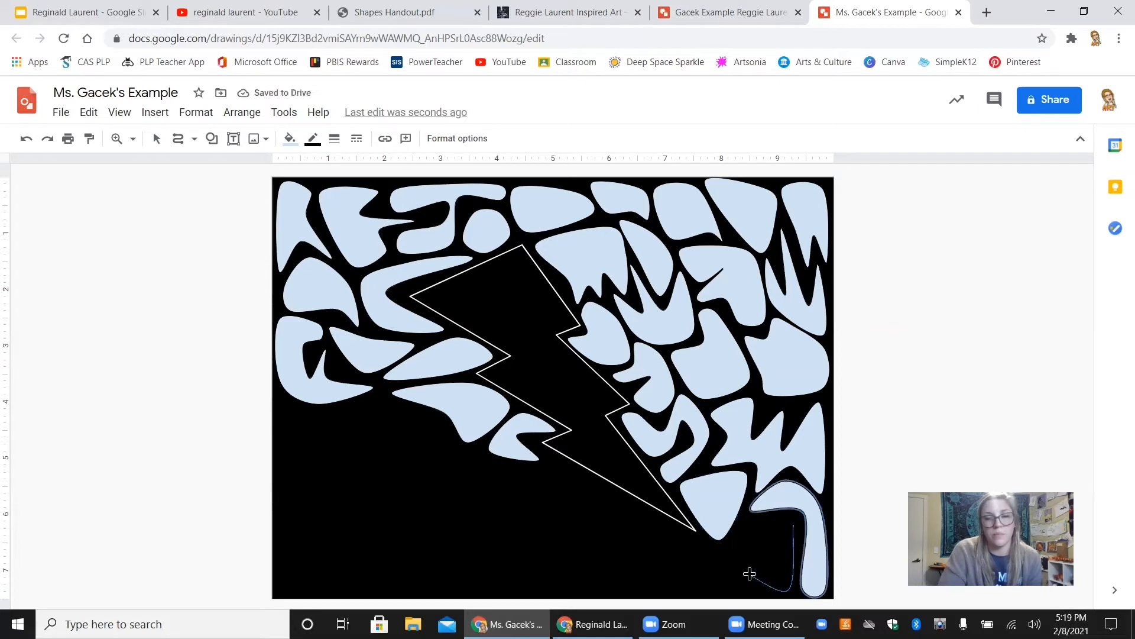
mouse_move(749, 574)
mouse_down()
mouse_move(761, 537)
mouse_move(783, 519)
mouse_up()
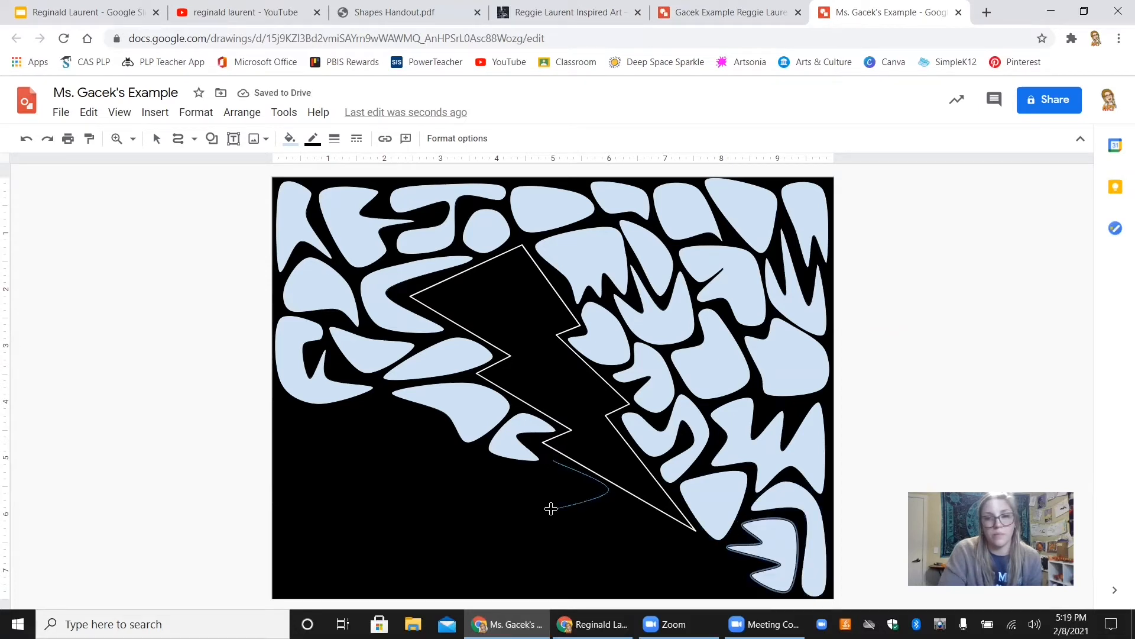
Draw an arrow-like closed shape along the bolt's lower-left edge and a five-pointed curved star to its left.
mouse_move(551, 508)
mouse_down()
mouse_move(573, 489)
mouse_move(491, 476)
mouse_move(493, 465)
mouse_move(550, 471)
mouse_up()
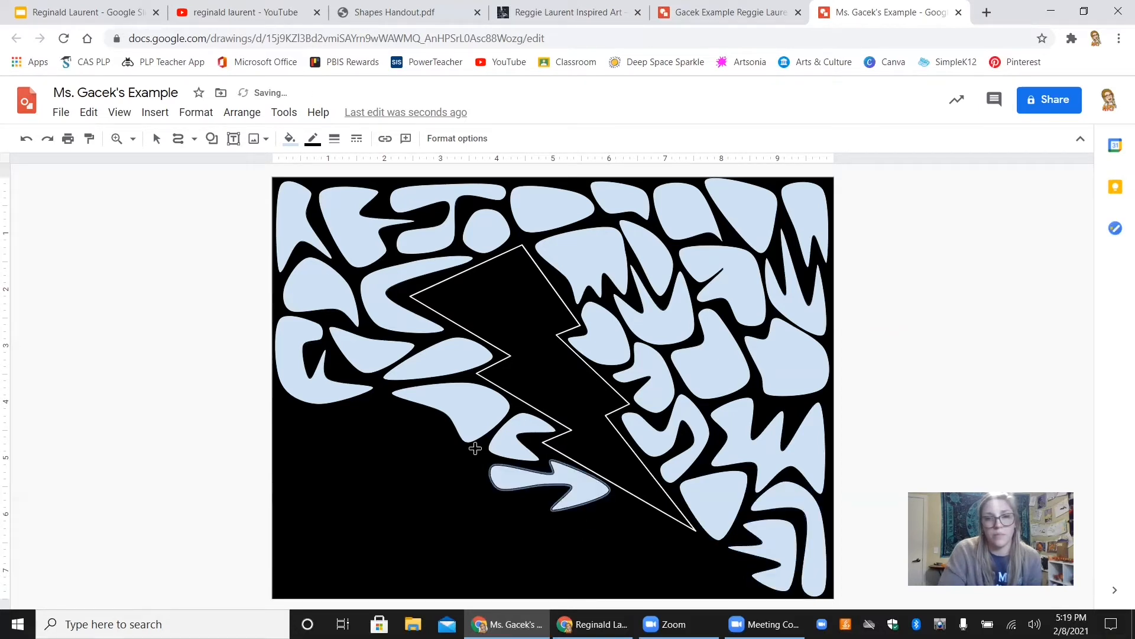
mouse_move(480, 450)
mouse_down()
mouse_move(478, 492)
mouse_move(517, 499)
mouse_move(438, 536)
mouse_up()
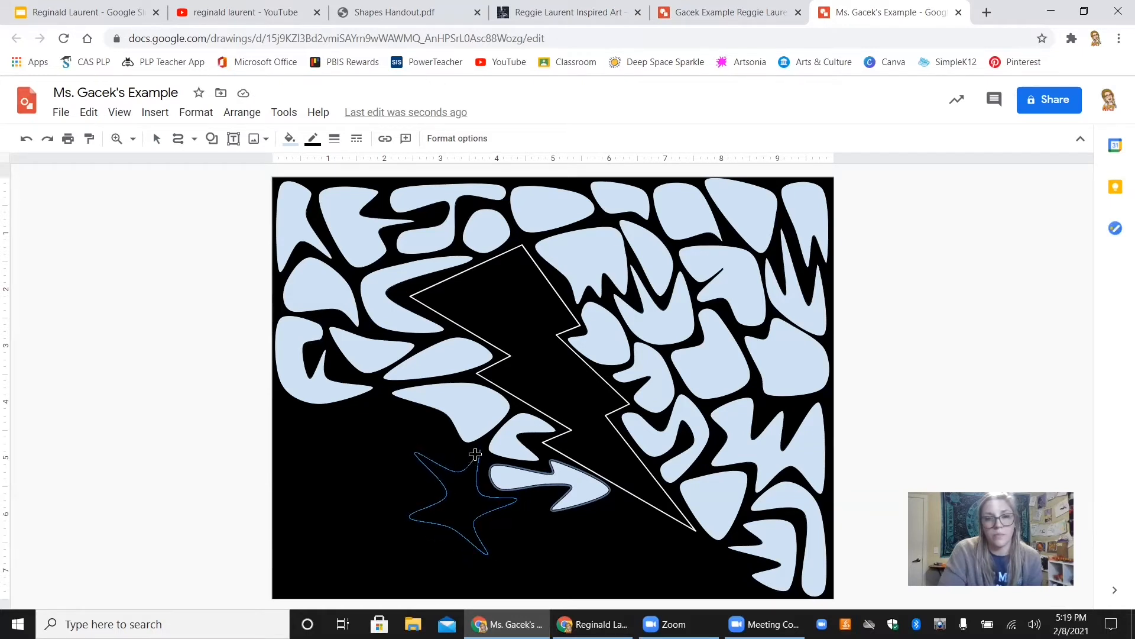
drag(475, 454, 476, 457)
Fill the lower-left area with an arch, a jagged shape, a crown-like shape, and a tall curved shape along the canvas's left edge.
mouse_move(457, 454)
mouse_down()
mouse_move(421, 412)
mouse_move(380, 394)
mouse_move(378, 446)
mouse_move(391, 456)
mouse_move(392, 432)
mouse_move(441, 456)
mouse_move(433, 489)
mouse_move(385, 518)
mouse_move(327, 516)
mouse_move(376, 466)
mouse_move(412, 469)
mouse_up()
mouse_move(348, 482)
mouse_down()
mouse_move(350, 448)
mouse_move(348, 483)
mouse_up()
drag(281, 459, 316, 522)
drag(297, 585, 282, 460)
Draw a spiral shape below the crown-like shape and a wide wavy shape beneath the arrow-like shape.
drag(376, 532, 446, 534)
mouse_move(391, 584)
mouse_down()
mouse_move(336, 570)
mouse_move(376, 532)
mouse_up()
mouse_move(491, 519)
mouse_down()
mouse_move(552, 495)
mouse_move(612, 533)
mouse_up()
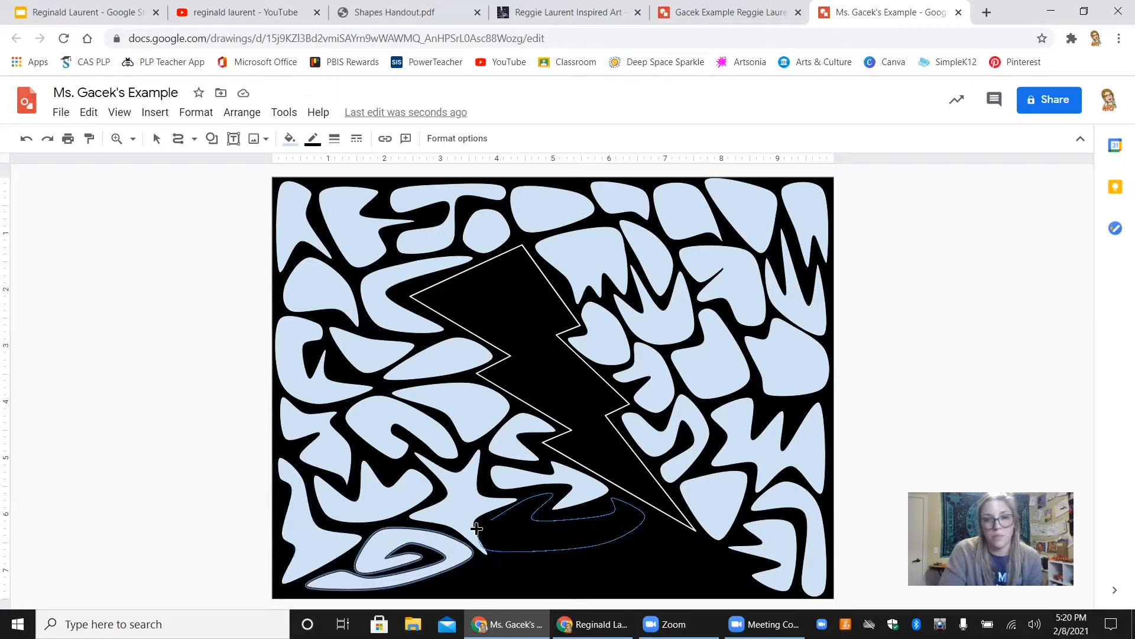
drag(477, 528, 486, 522)
Draw a curved shape with pointed lower corners beneath the bolt's tip and a notched oval beside it along the bottom edge.
mouse_move(757, 564)
mouse_down()
mouse_move(748, 587)
mouse_move(680, 588)
mouse_move(646, 549)
mouse_move(657, 524)
mouse_up()
mouse_move(678, 575)
mouse_down()
mouse_move(663, 591)
mouse_move(597, 552)
mouse_up()
click(619, 549)
click(601, 571)
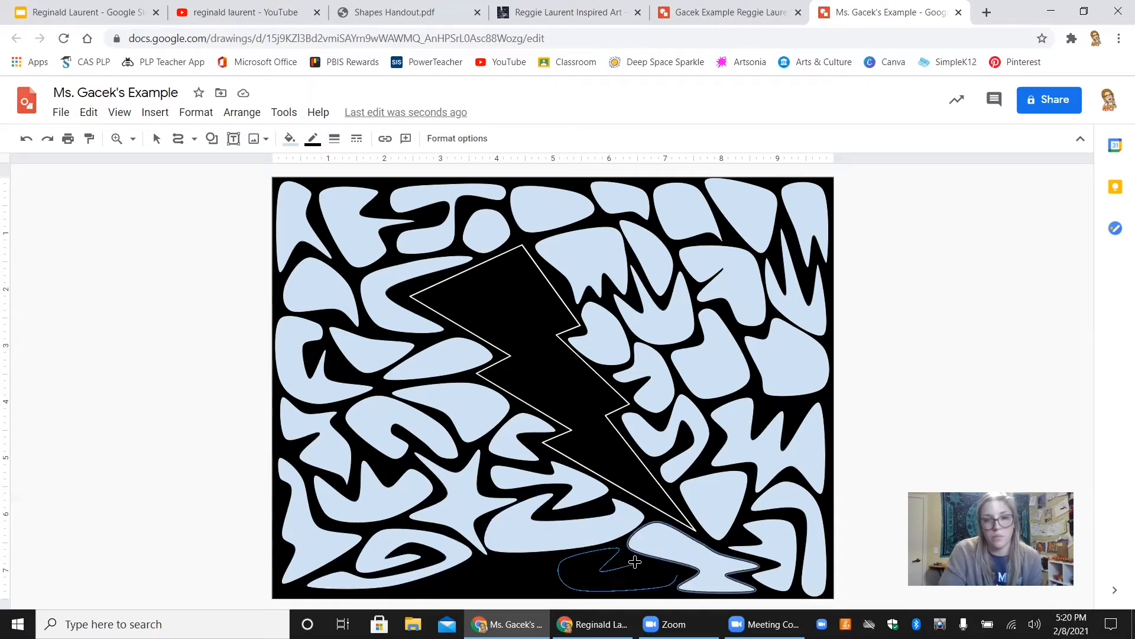
click(634, 562)
click(677, 575)
click(543, 560)
click(555, 589)
click(525, 590)
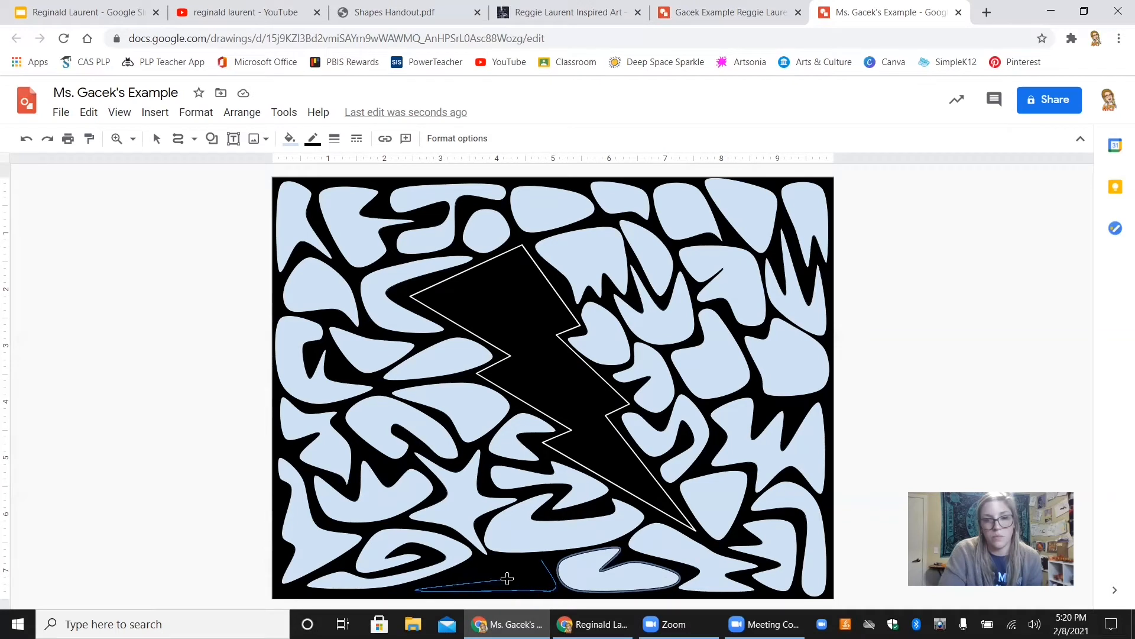
click(475, 566)
click(543, 559)
click(26, 138)
Draw a long closed shape with a small notch on top, along the bottom edge between the spiral and the notched oval.
click(178, 138)
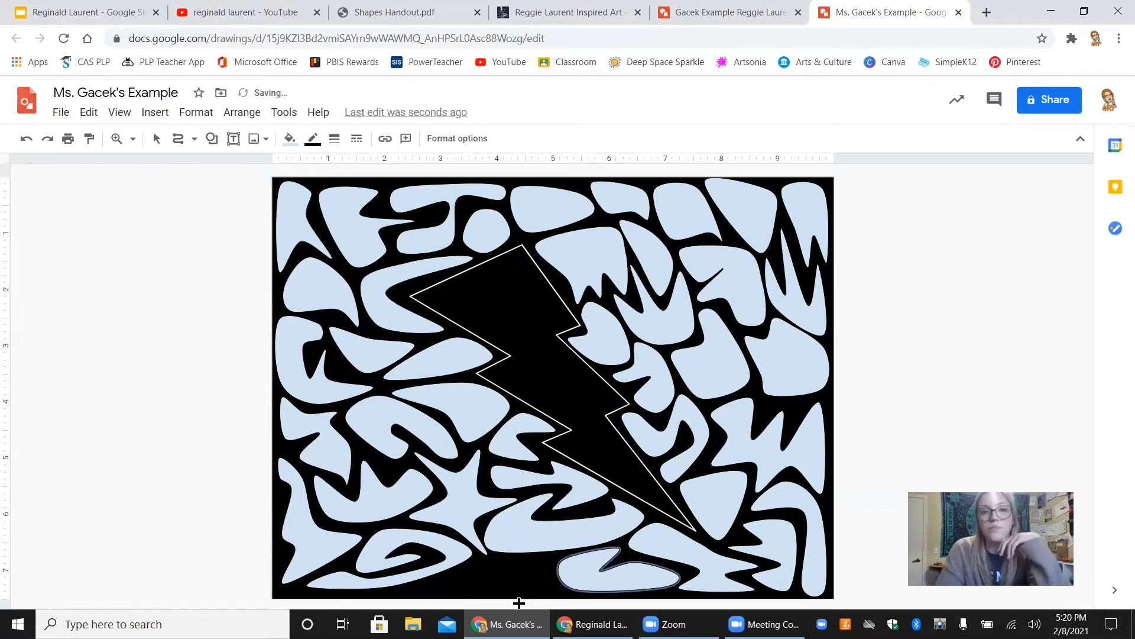
click(478, 564)
click(495, 574)
click(552, 561)
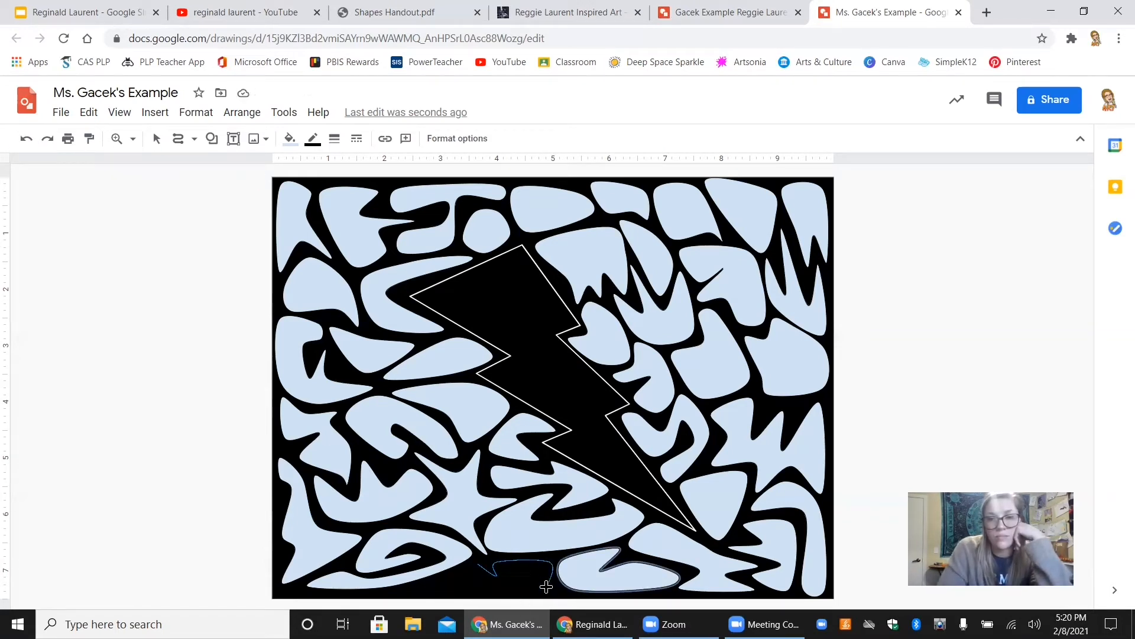
click(474, 568)
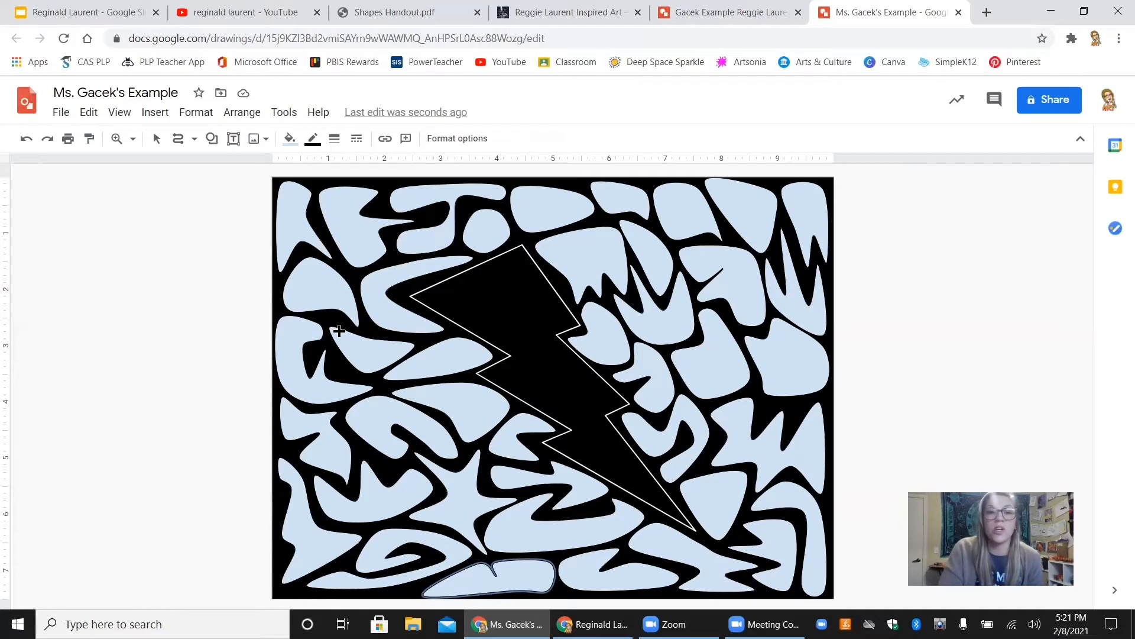
Select every shape on the canvas and set their outline color to white.
click(157, 139)
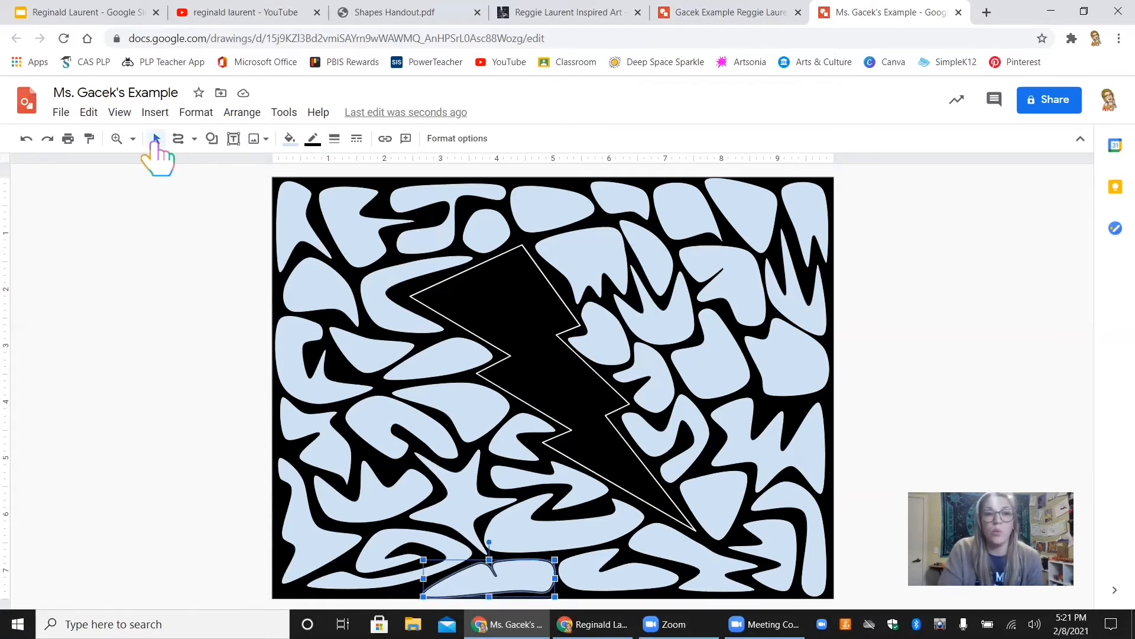
mouse_move(261, 185)
mouse_down()
mouse_move(600, 449)
mouse_move(804, 582)
mouse_move(852, 582)
mouse_up()
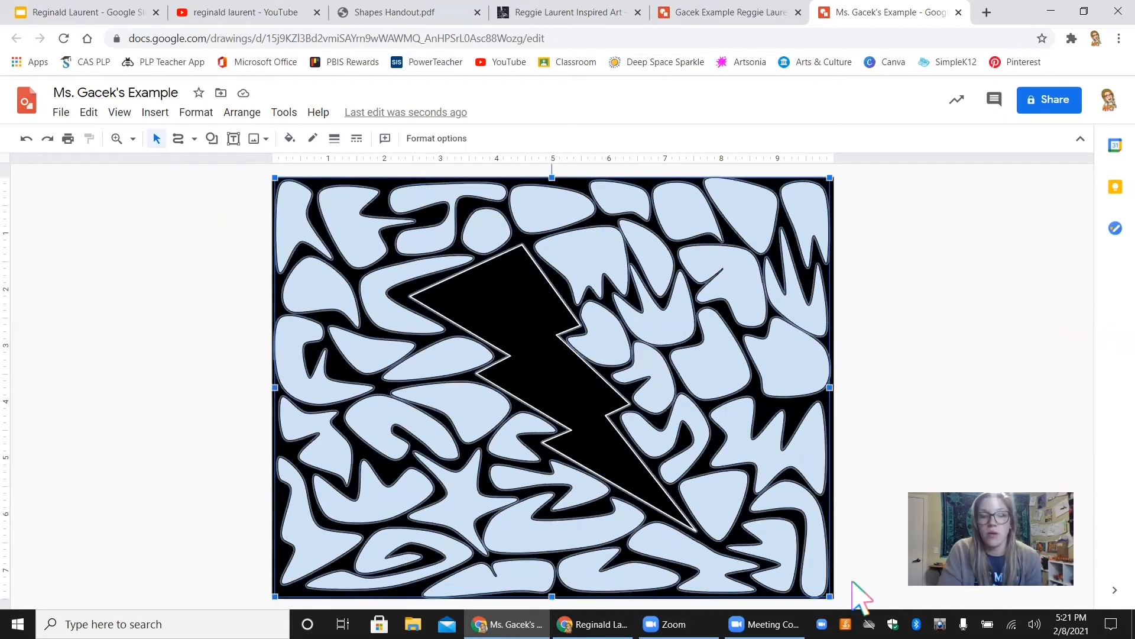
click(314, 145)
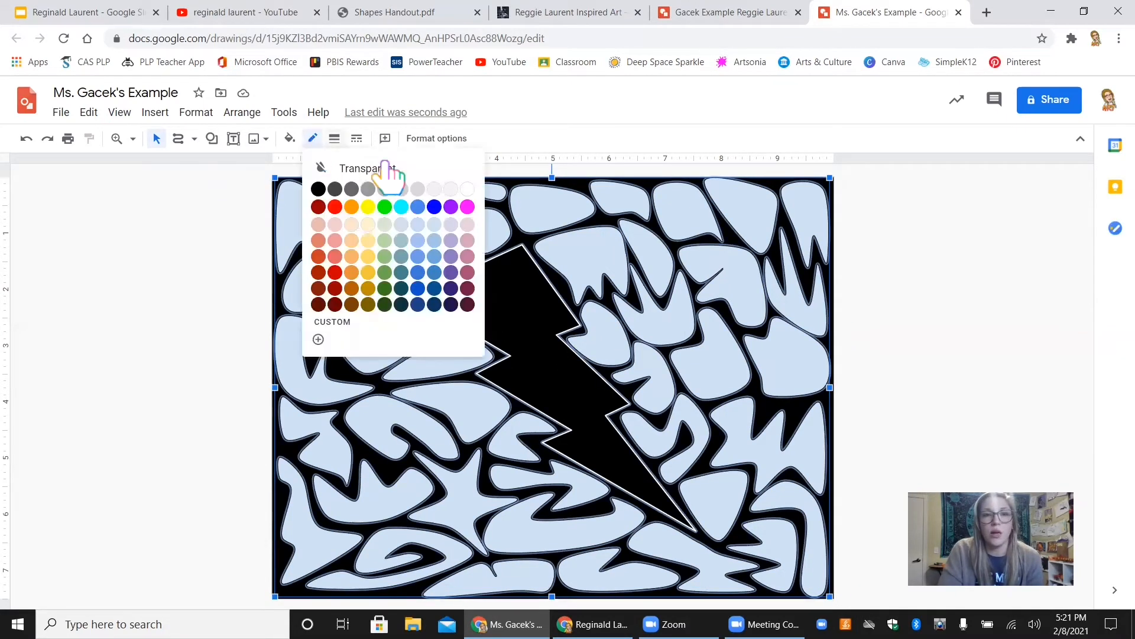
click(458, 186)
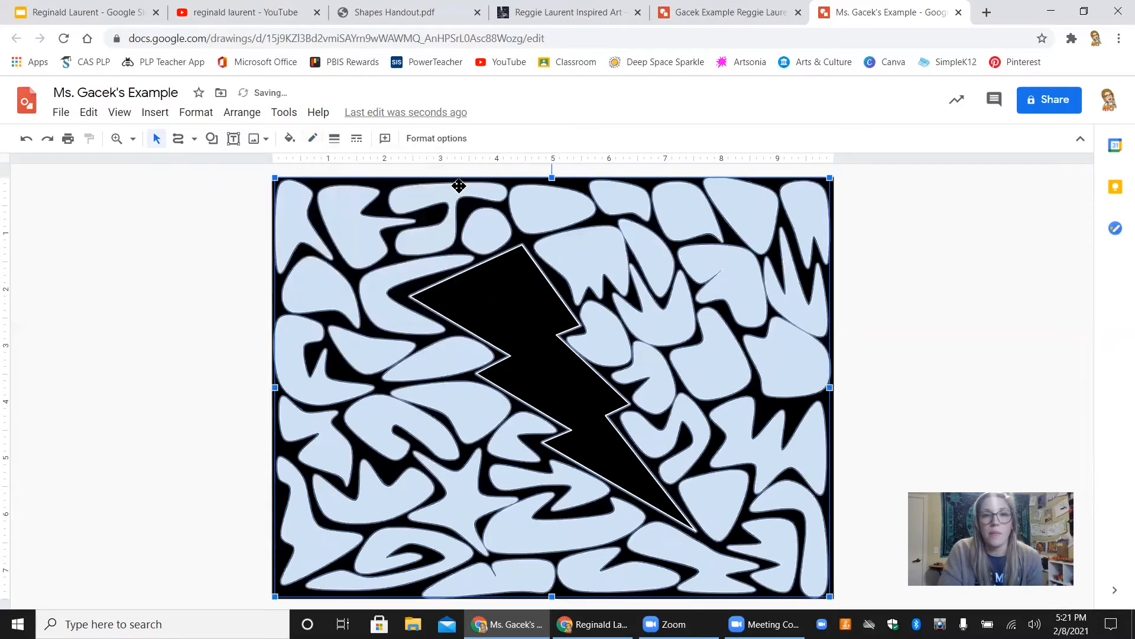
Change the outline weight of all the selected shapes and clear the selection.
click(334, 140)
click(365, 197)
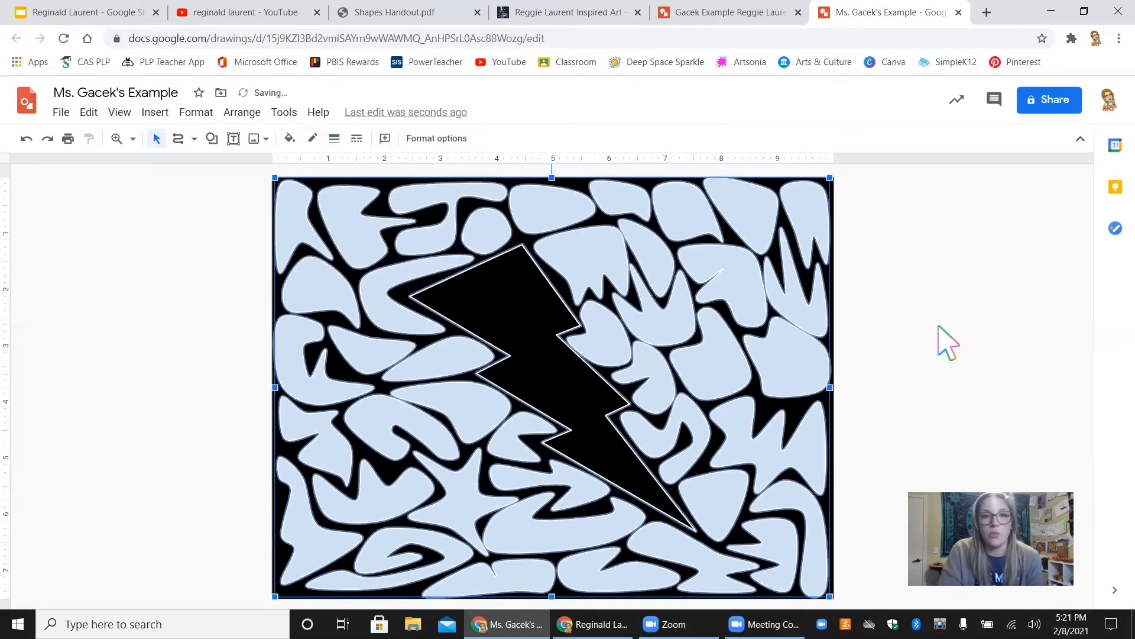
click(959, 288)
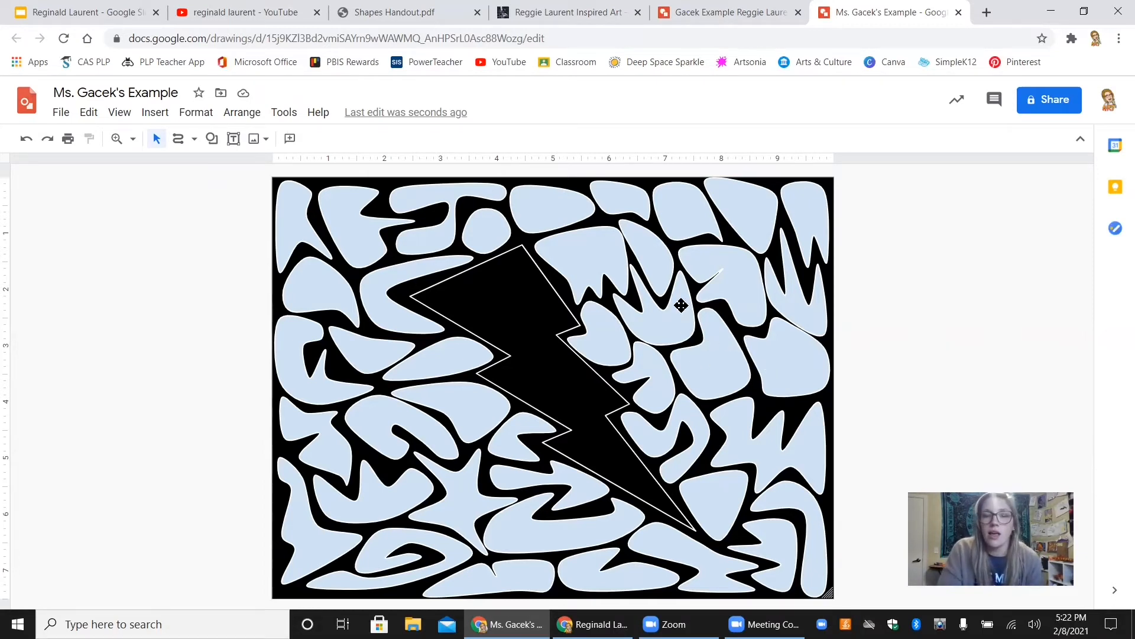
Edit the points of the jagged-bottomed shape beside the bolt and the three-spiked shape near the right edge to refine their outlines.
click(593, 251)
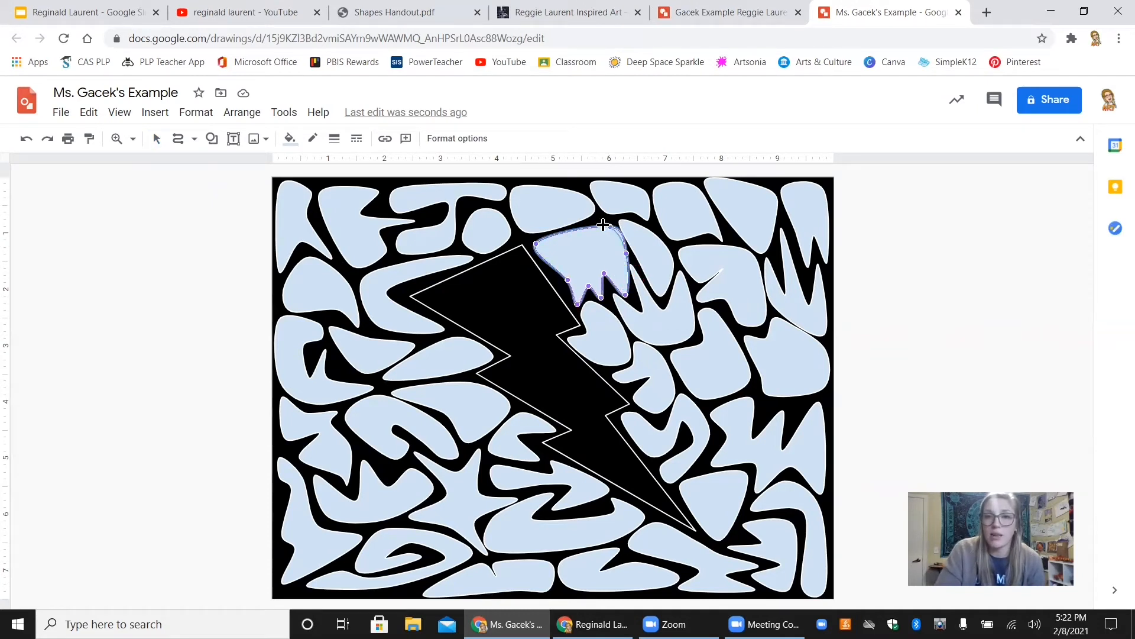
drag(603, 225, 604, 224)
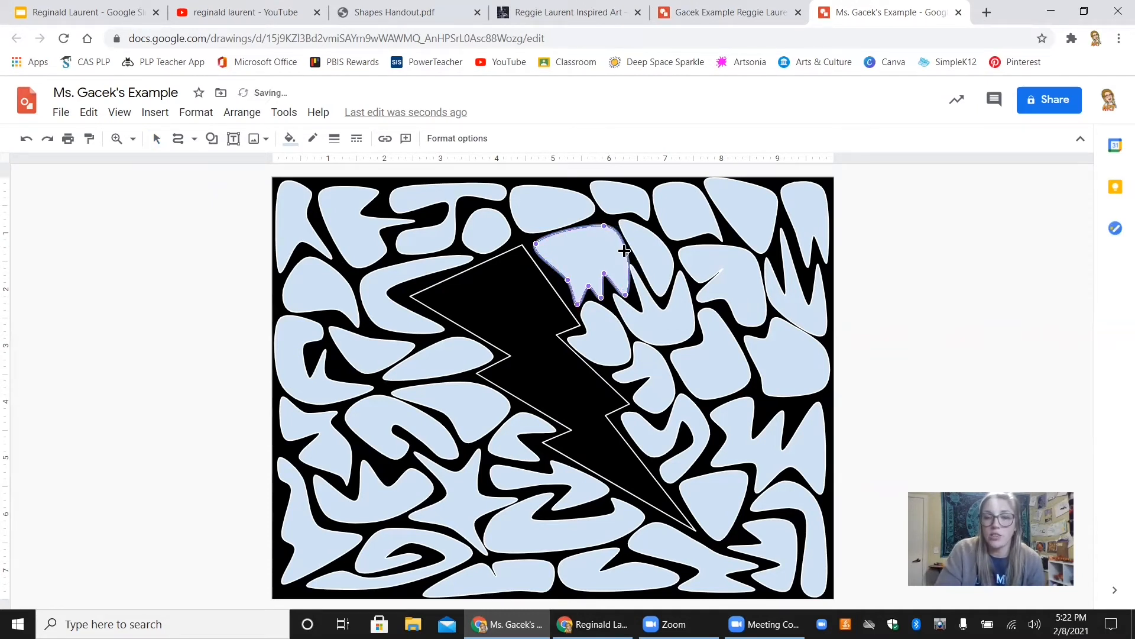
key(Escape)
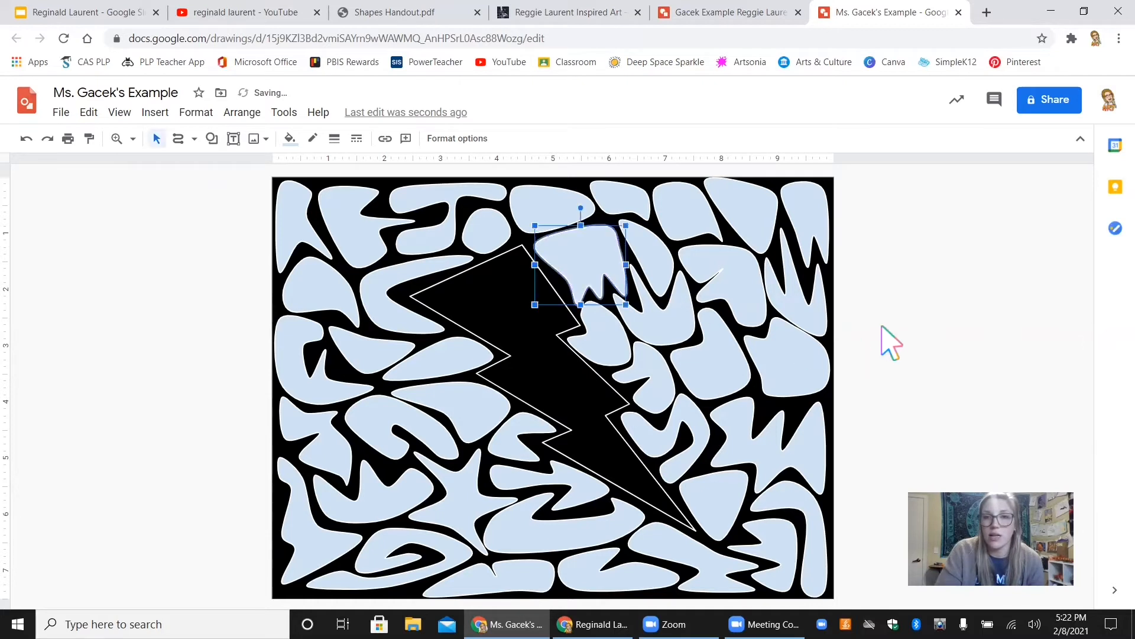
double_click(799, 300)
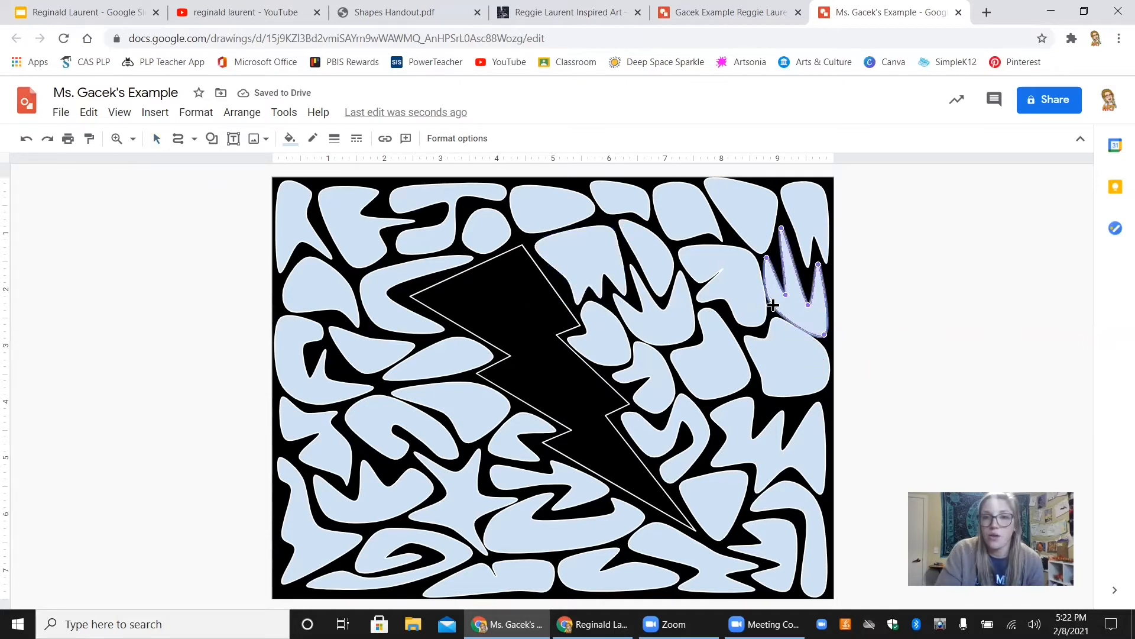
key(Escape)
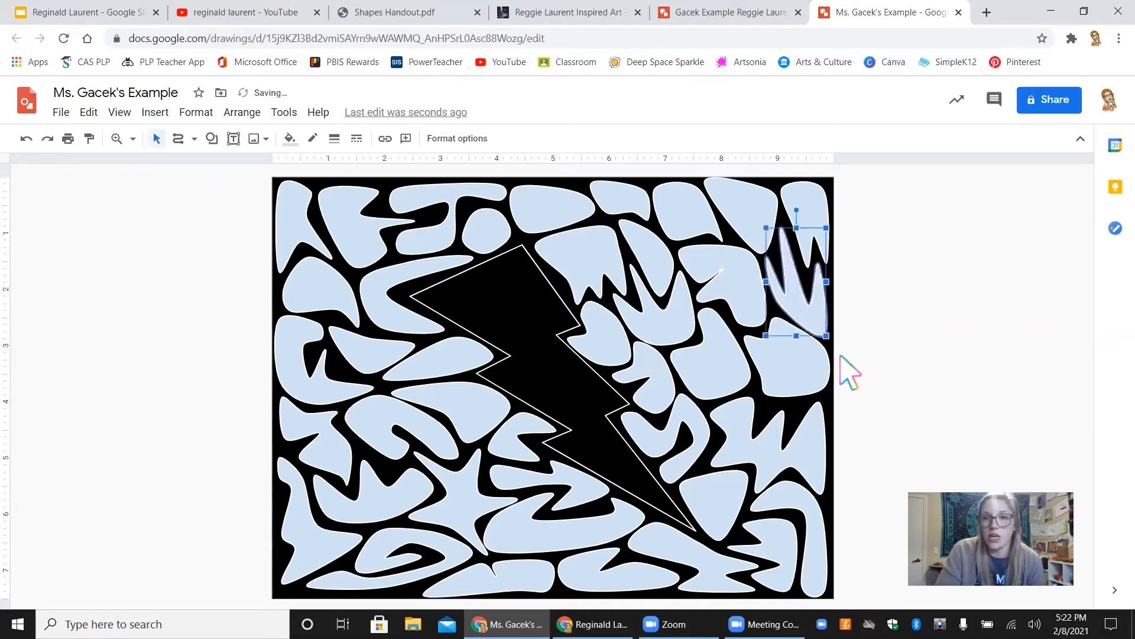
Refine the outlines of the small notched shape right of the bolt and the boat-shaped curve below the bolt by adjusting their points.
key(Escape)
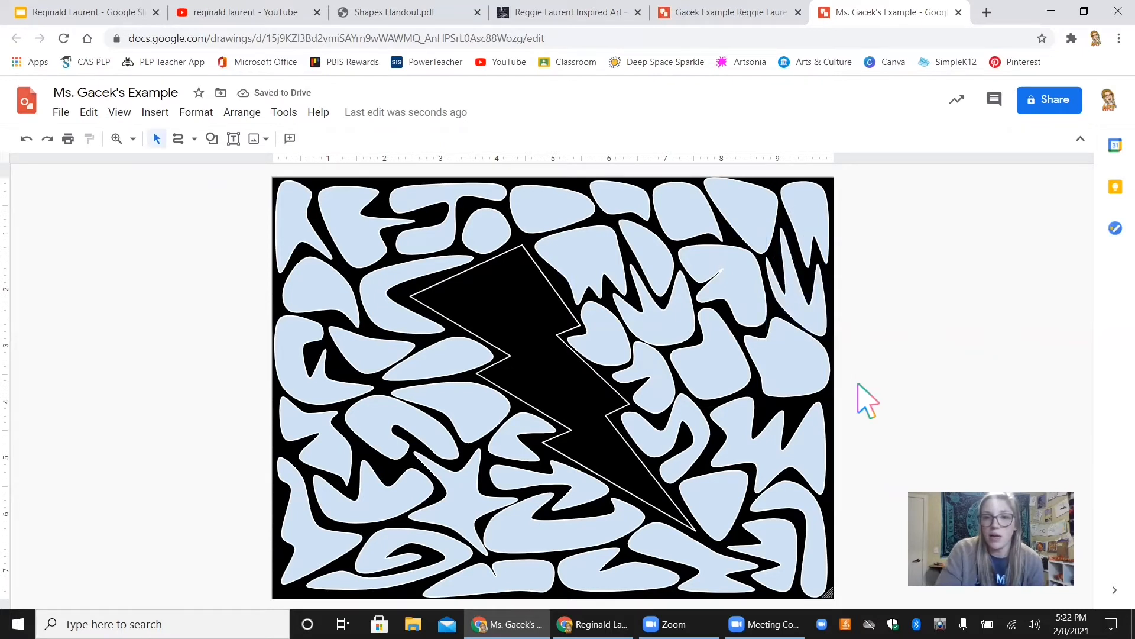
double_click(655, 383)
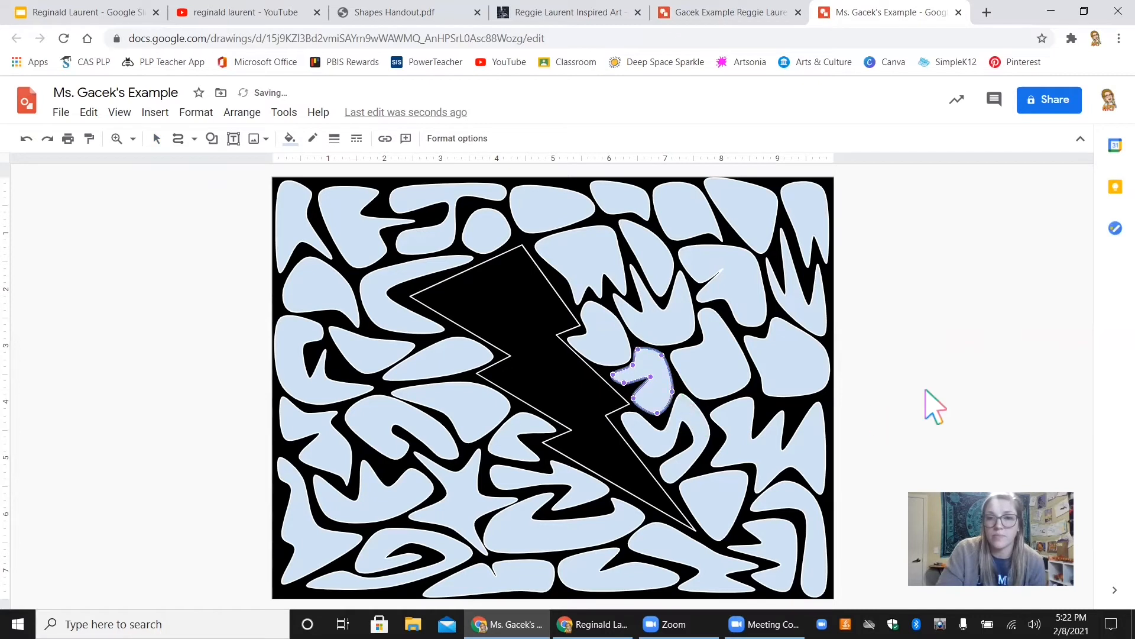
click(934, 405)
double_click(533, 514)
drag(527, 499, 531, 505)
drag(494, 551, 500, 547)
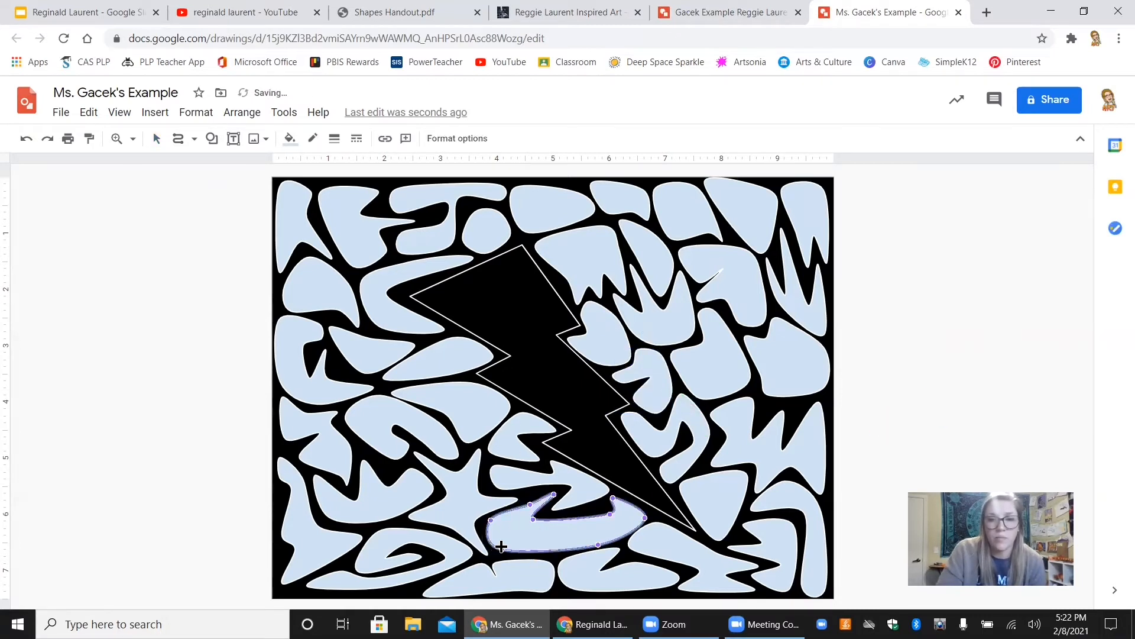
drag(645, 518, 640, 517)
click(880, 383)
Edit the points of the lower-right hooked shape, the notched shape below the upper-right rounded triangle, and the notched shape on the bottom edge.
click(794, 515)
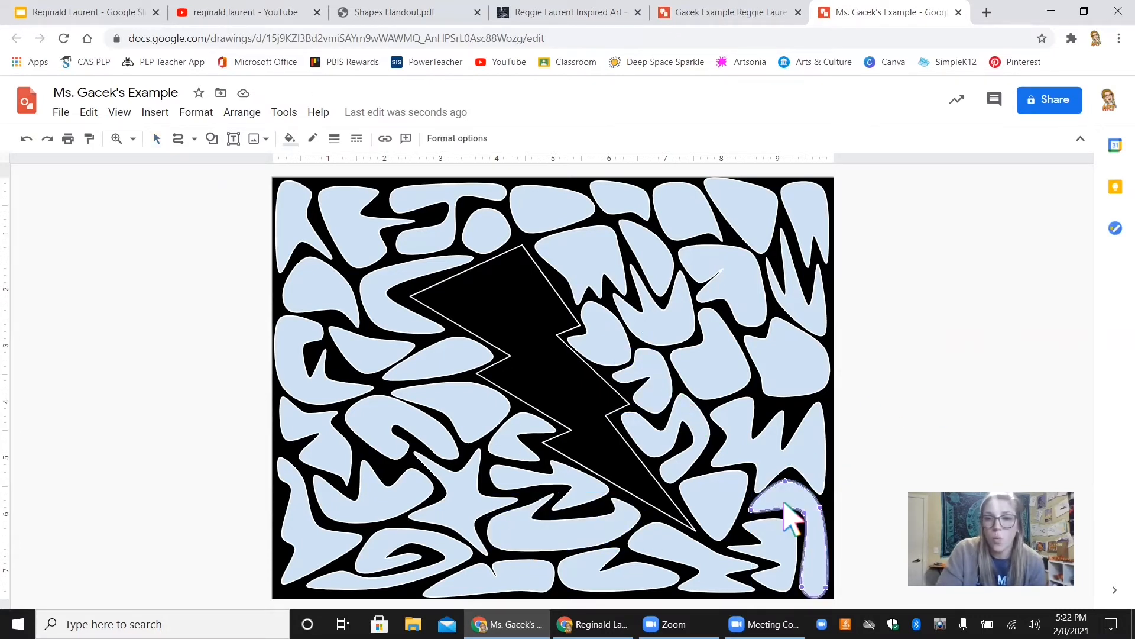
click(903, 424)
double_click(707, 272)
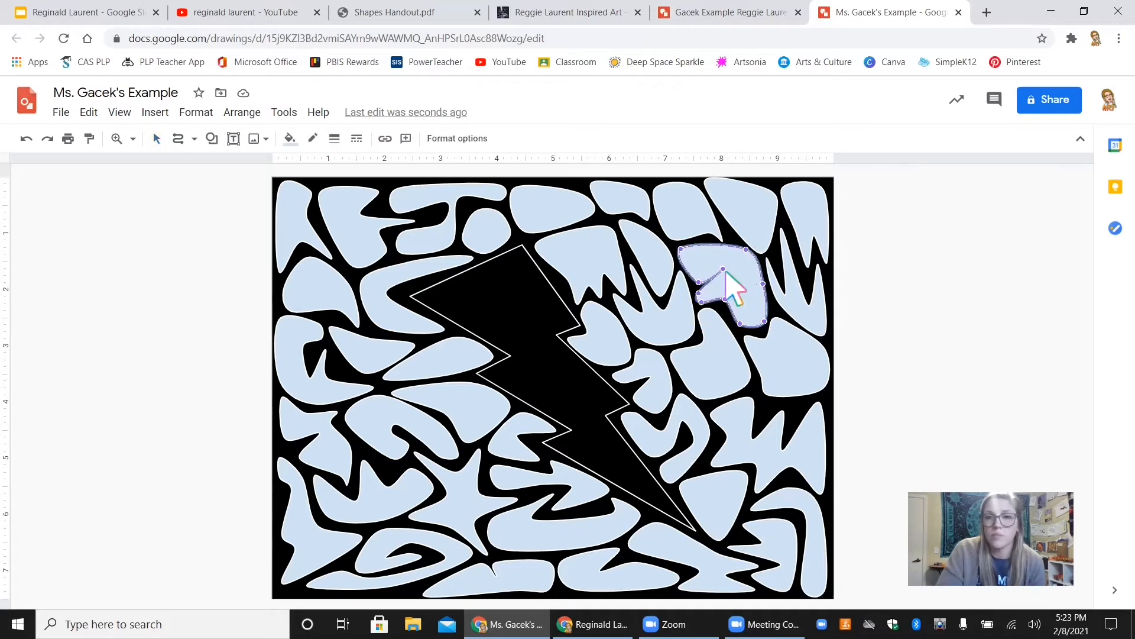
click(874, 320)
drag(723, 270, 705, 289)
double_click(744, 291)
click(849, 436)
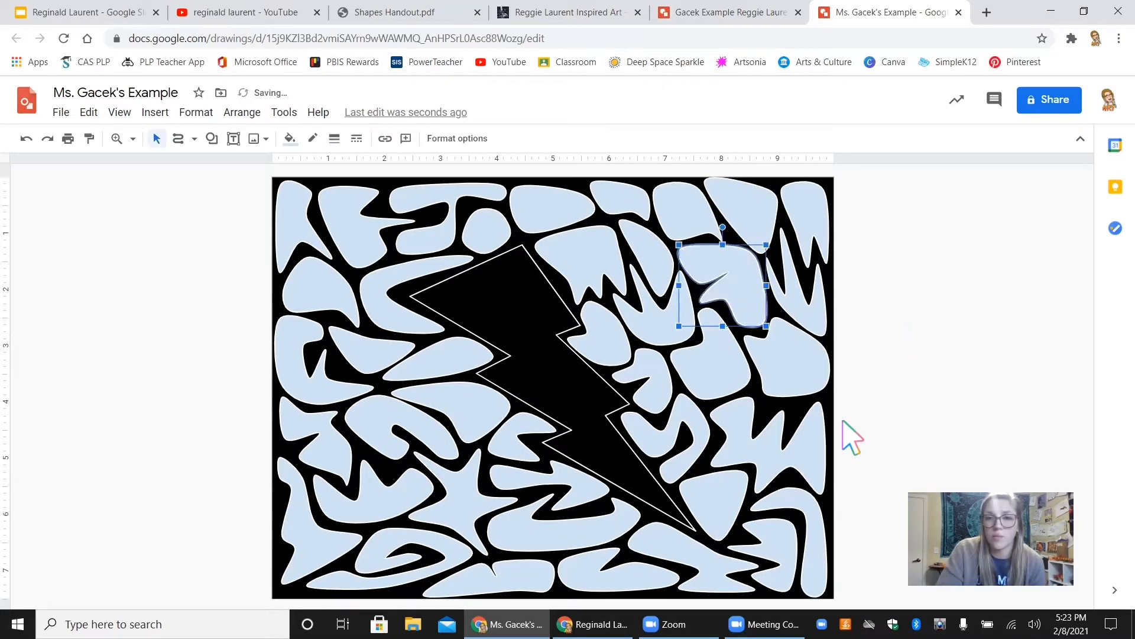
double_click(495, 577)
click(963, 435)
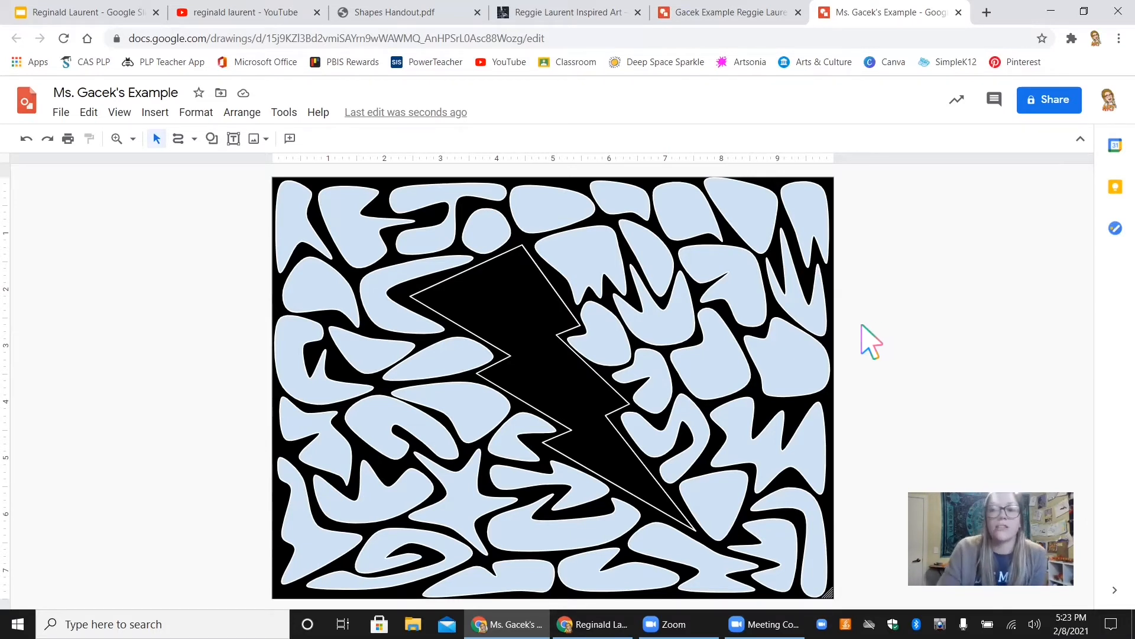
Fill the fanged shape in the artwork's upper-right corner and the spiked shape near its upper-left corner with red.
click(809, 204)
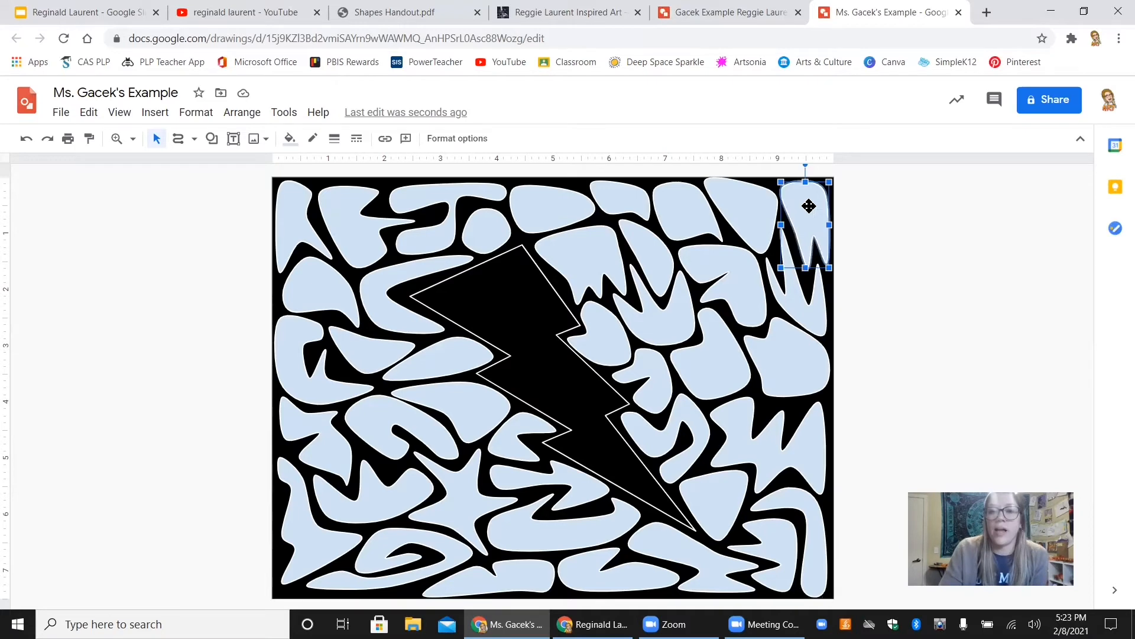
click(289, 139)
click(310, 232)
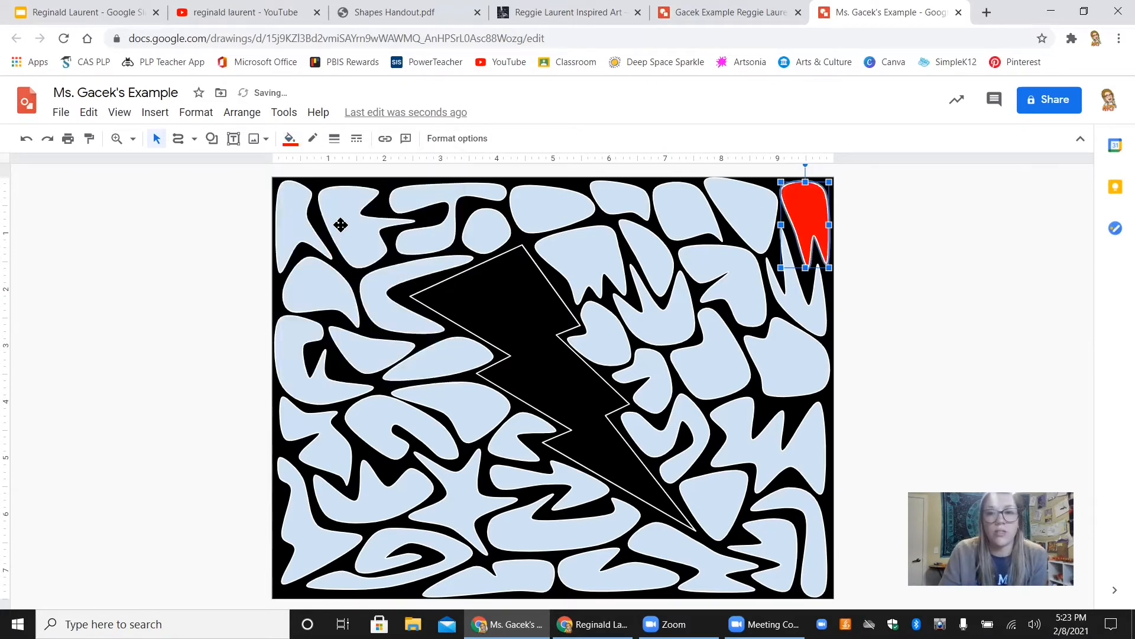
click(358, 272)
click(289, 140)
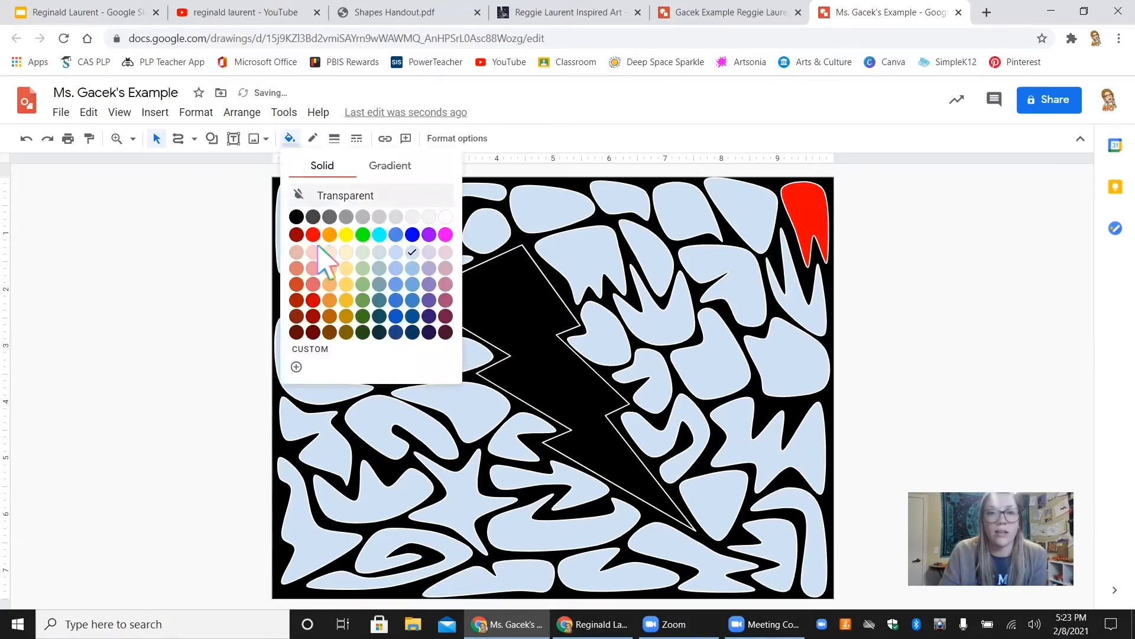
click(313, 234)
Fill the crown shape left of the star, the rounded triangle by the bolt's tip and the jagged-bottomed shape beside the bolt's top with red.
click(390, 491)
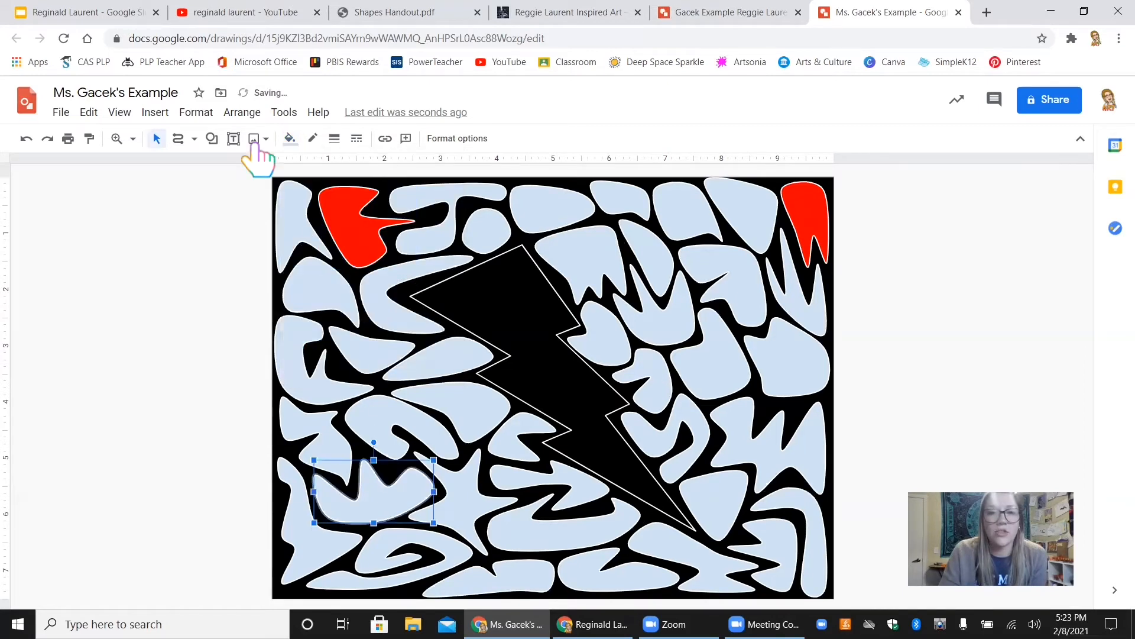
click(289, 139)
click(313, 234)
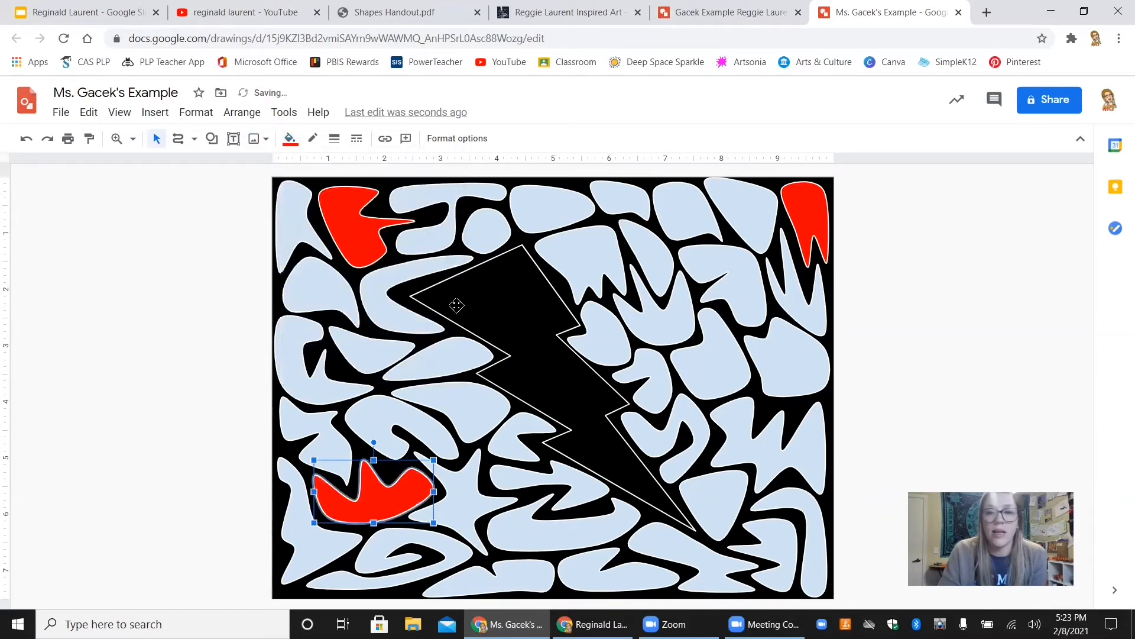
click(715, 507)
click(289, 139)
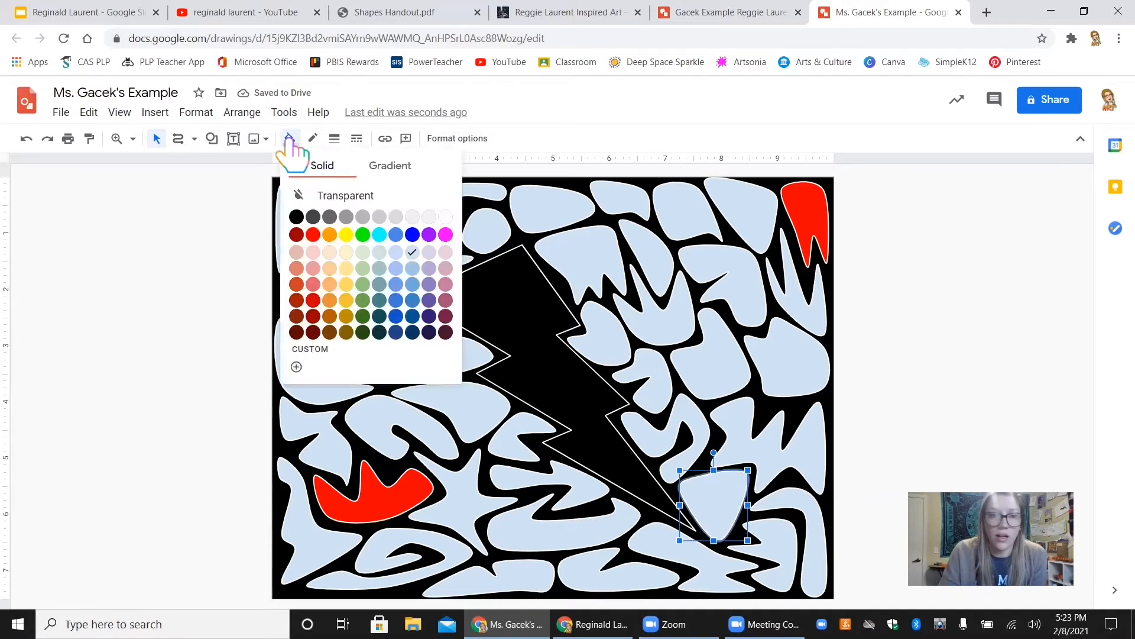
click(313, 234)
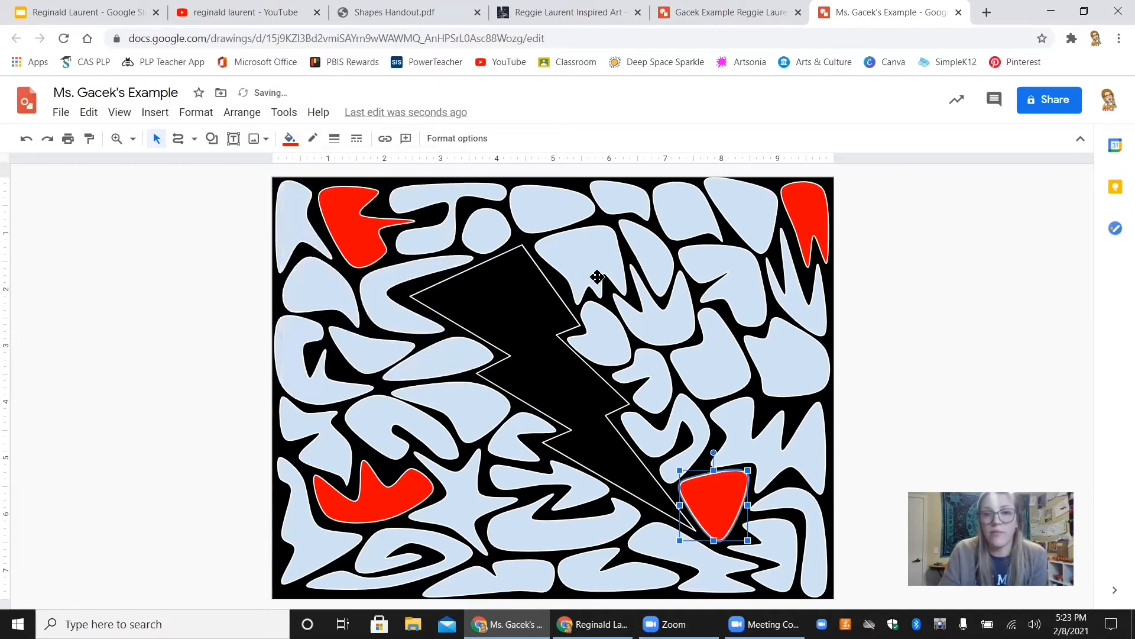
click(583, 256)
click(289, 142)
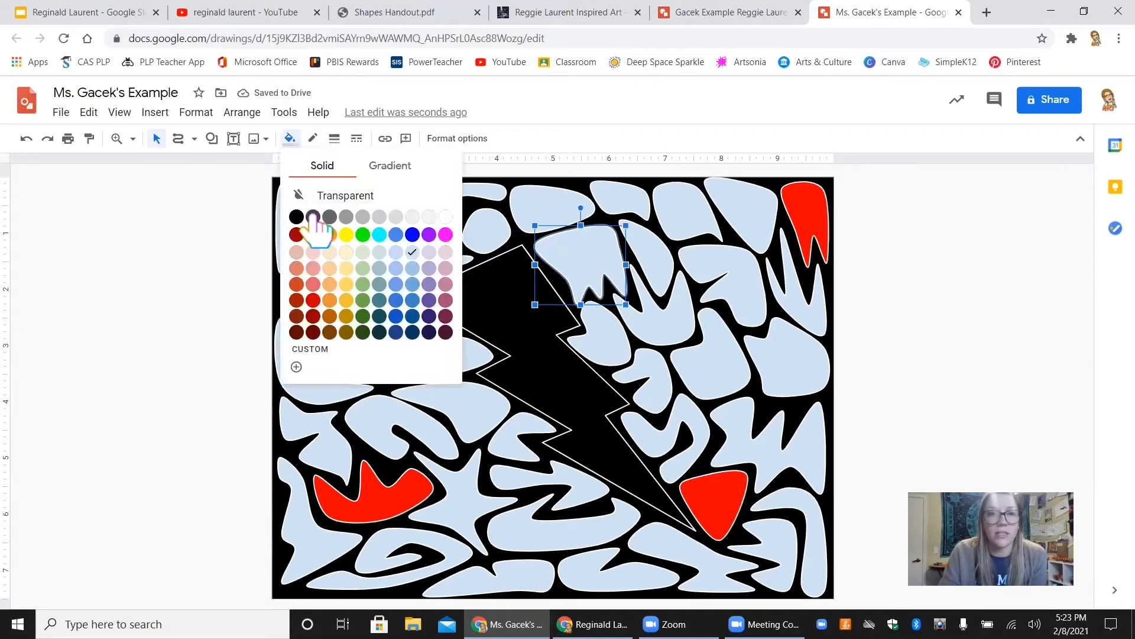
click(313, 234)
Fill the large rounded shape on the artwork's right edge and the oval above the bolt's top with orange.
click(824, 390)
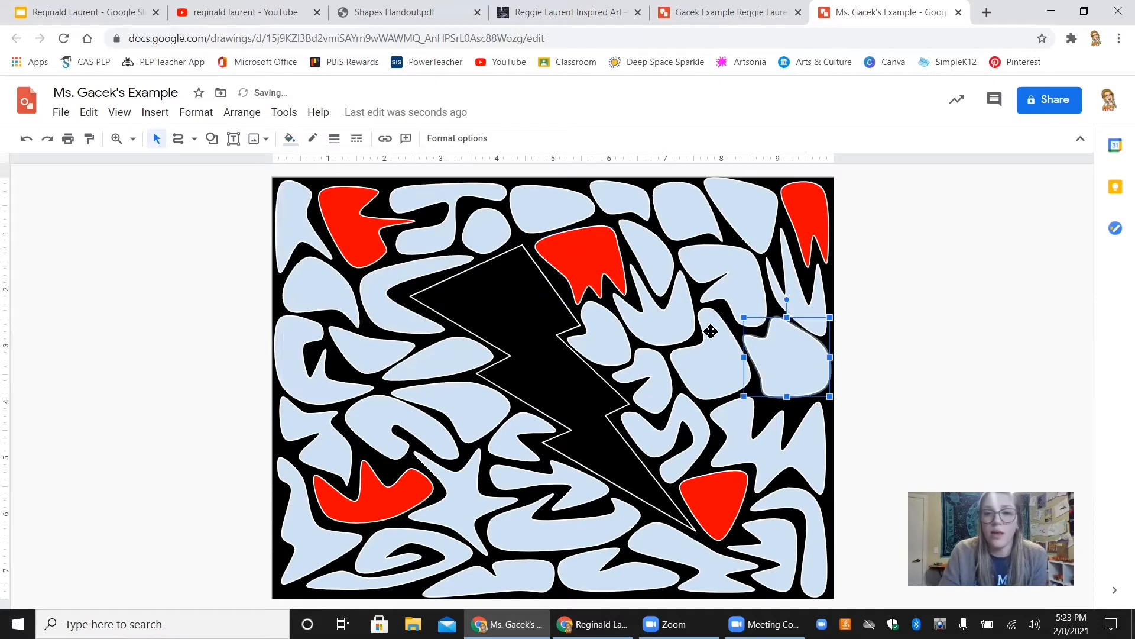
click(290, 140)
click(329, 234)
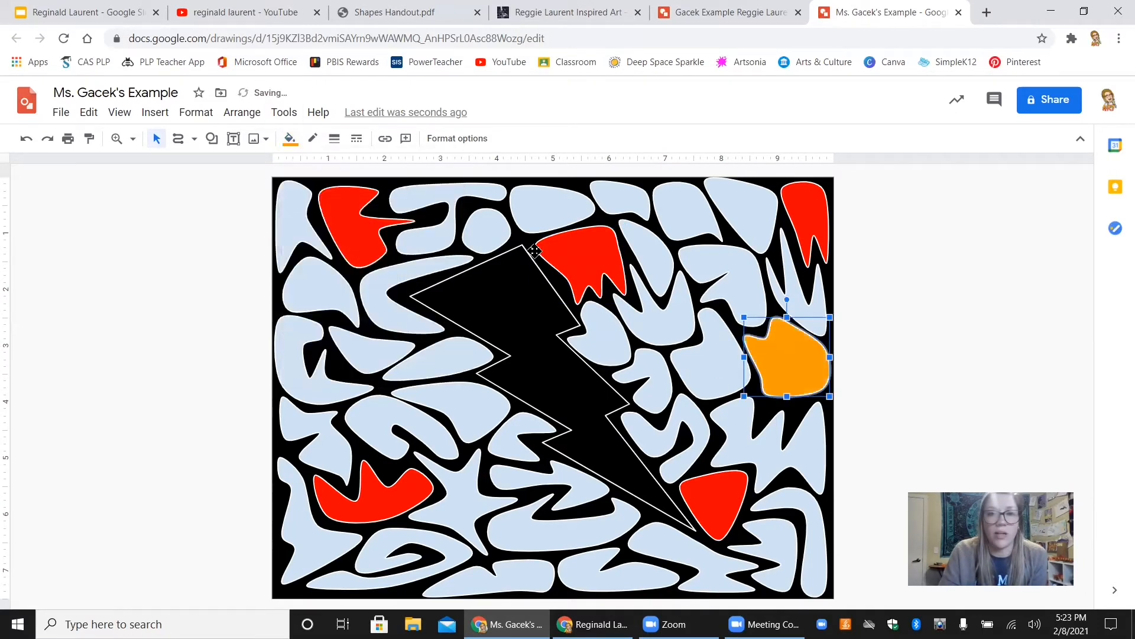
click(556, 203)
click(290, 140)
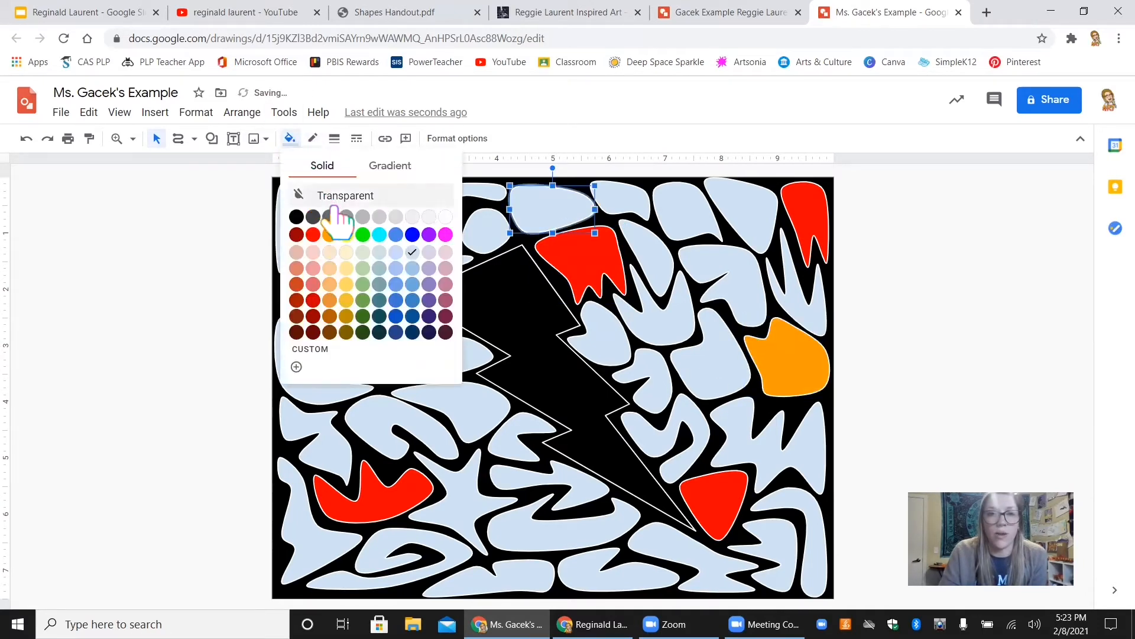
click(330, 235)
Fill the C-like shape on the left edge, the star and the zigzag-ended shape below the bolt's tip with orange.
click(312, 331)
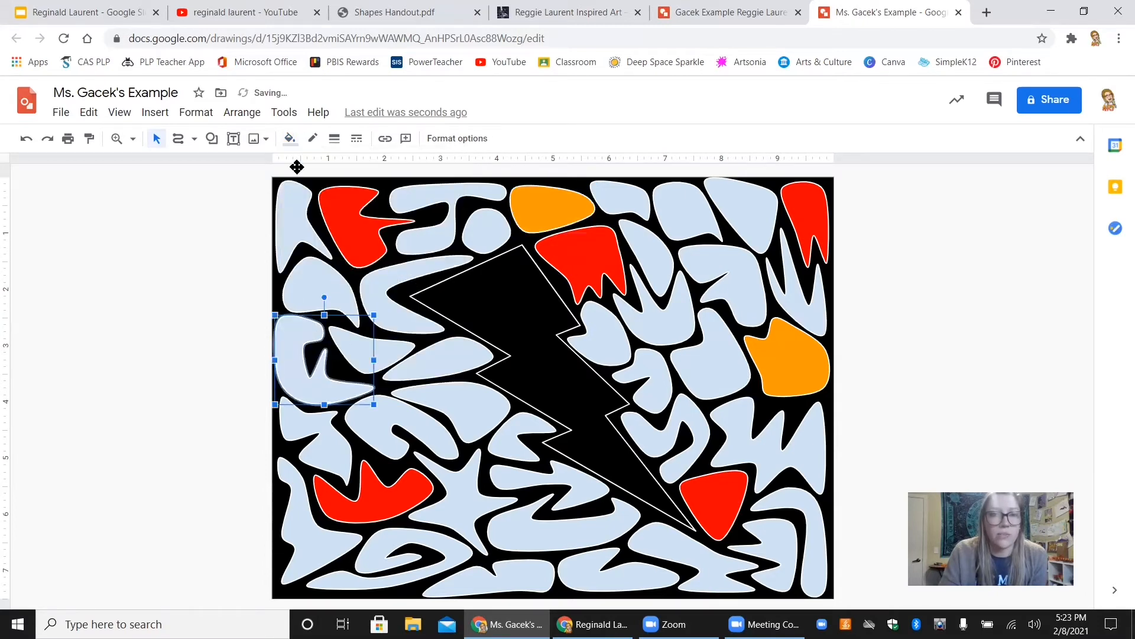
click(290, 139)
click(330, 235)
click(446, 498)
click(290, 139)
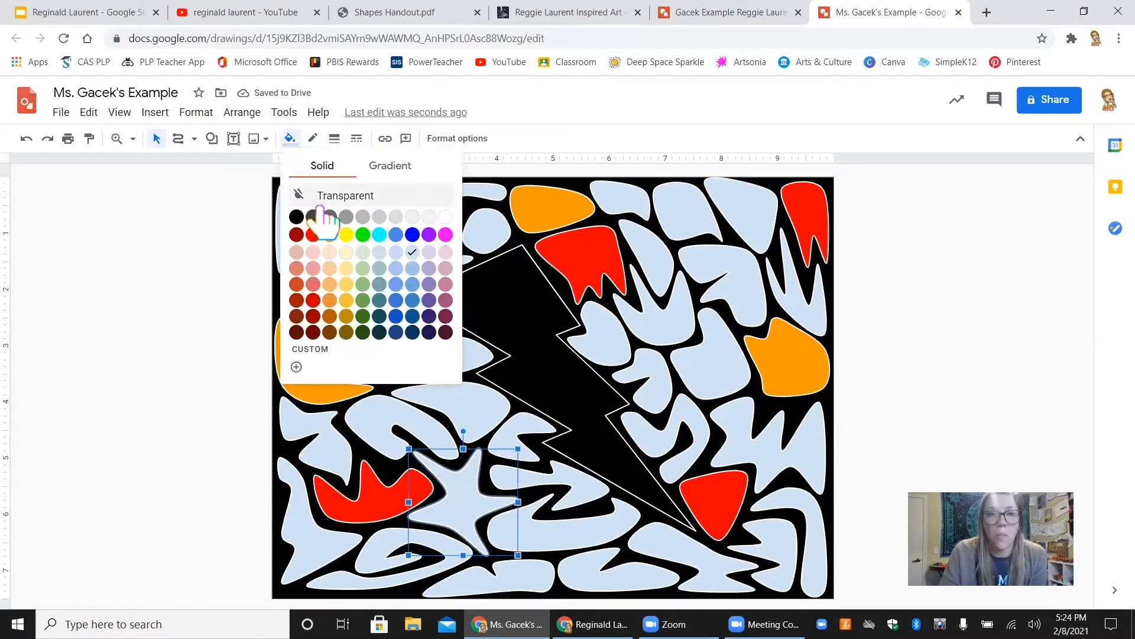
click(330, 235)
click(290, 140)
click(329, 235)
Fill the rounded triangle near the upper-right corner, the small notched shape right of the bolt and the T-like shape along the top with yellow.
click(742, 220)
click(290, 139)
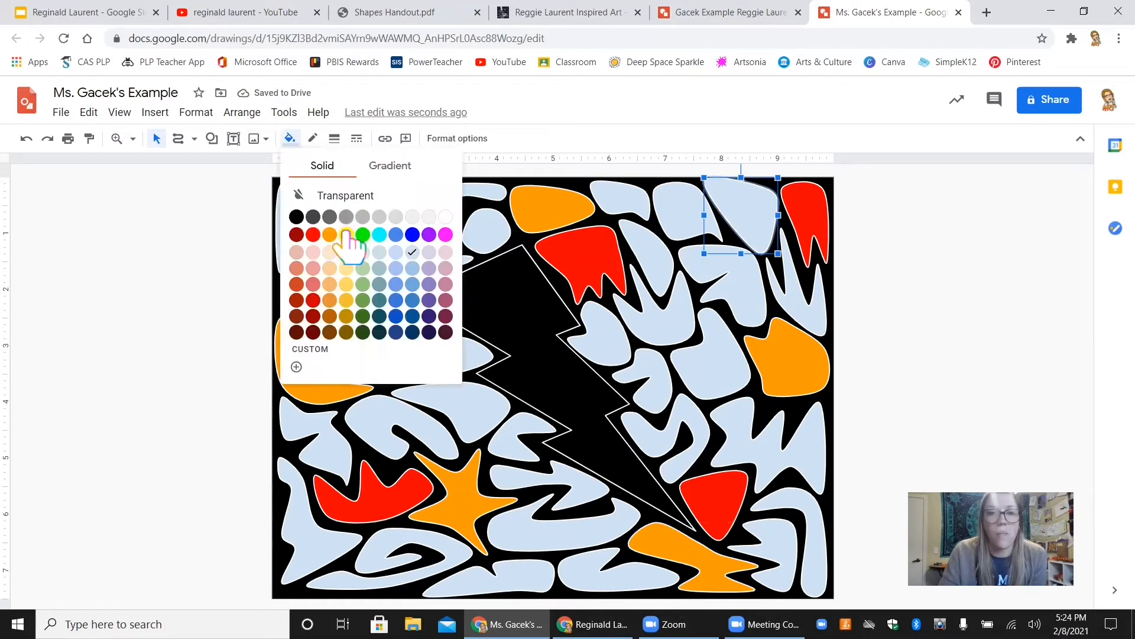
click(342, 235)
click(642, 379)
click(290, 140)
click(342, 235)
click(450, 192)
click(290, 140)
click(343, 234)
Fill the arch shape above the star, the notched oval on the bottom edge and the hooked shape in the lower-right corner with yellow.
click(402, 426)
click(290, 139)
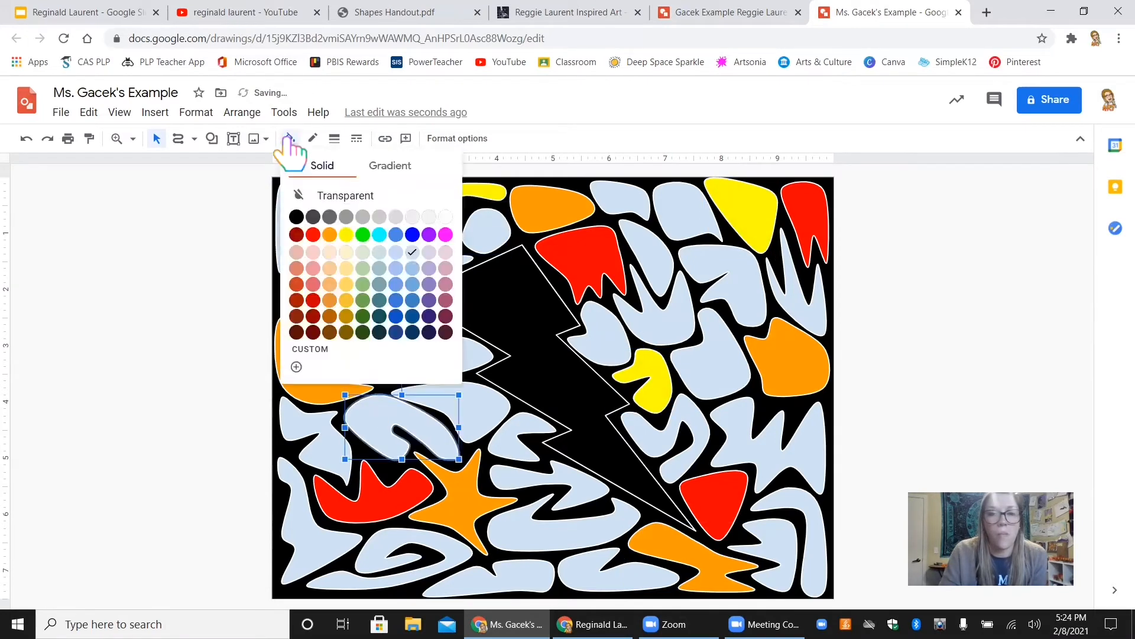
click(342, 234)
click(607, 571)
click(290, 140)
click(343, 235)
click(787, 521)
click(290, 140)
click(343, 235)
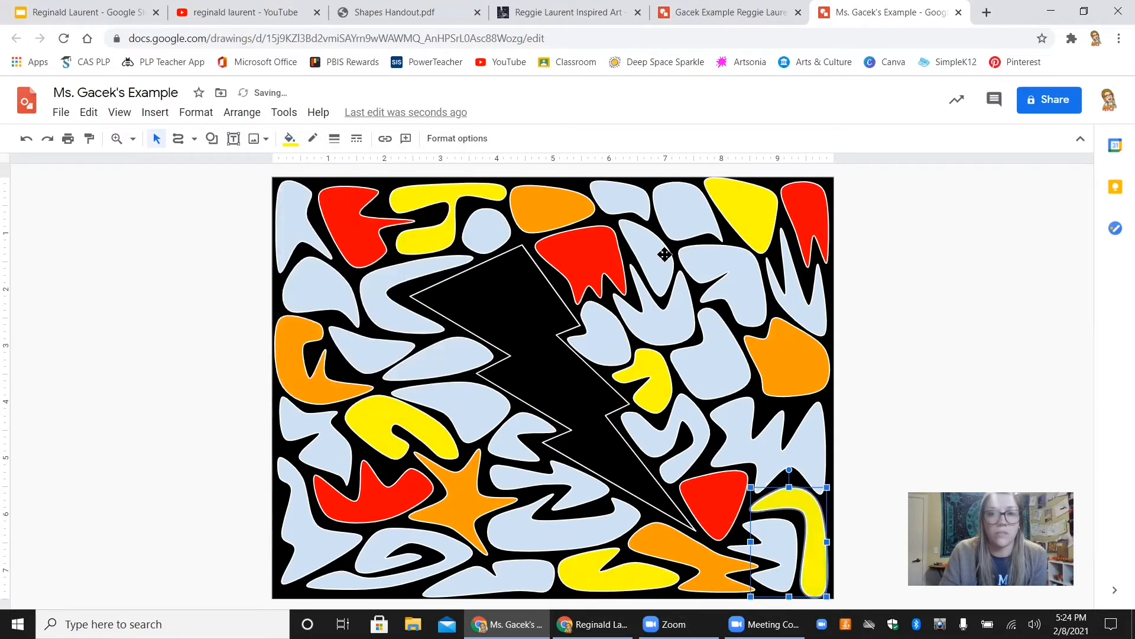
Fill the notched shape below the upper-right yellow triangle with green, adjusted to a darker custom green.
click(722, 278)
click(290, 139)
click(363, 235)
click(290, 140)
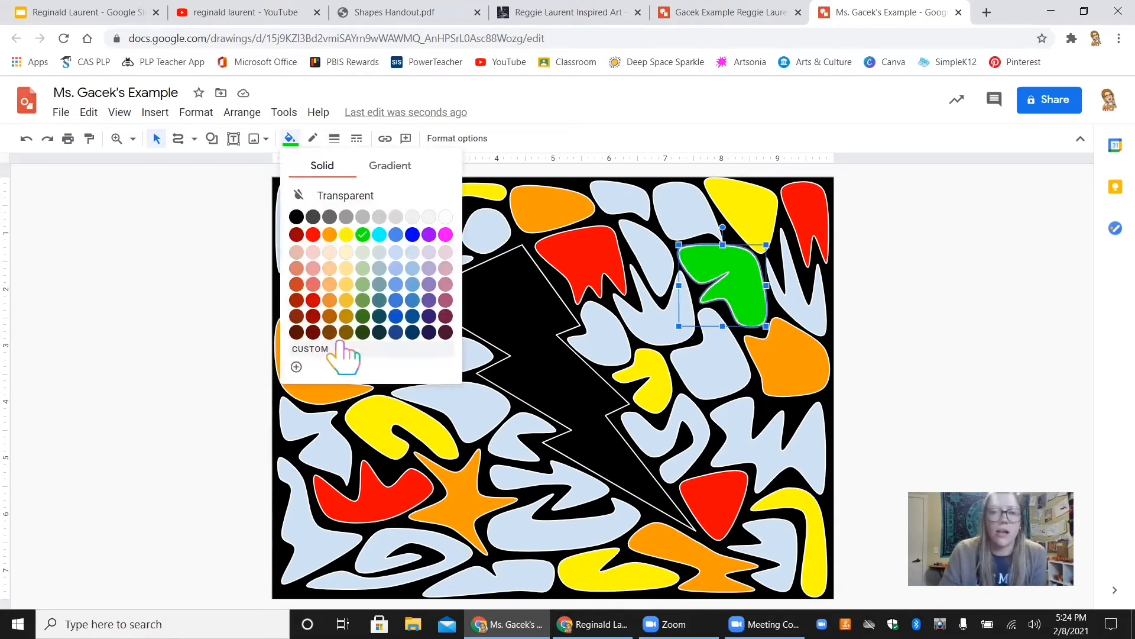
click(325, 367)
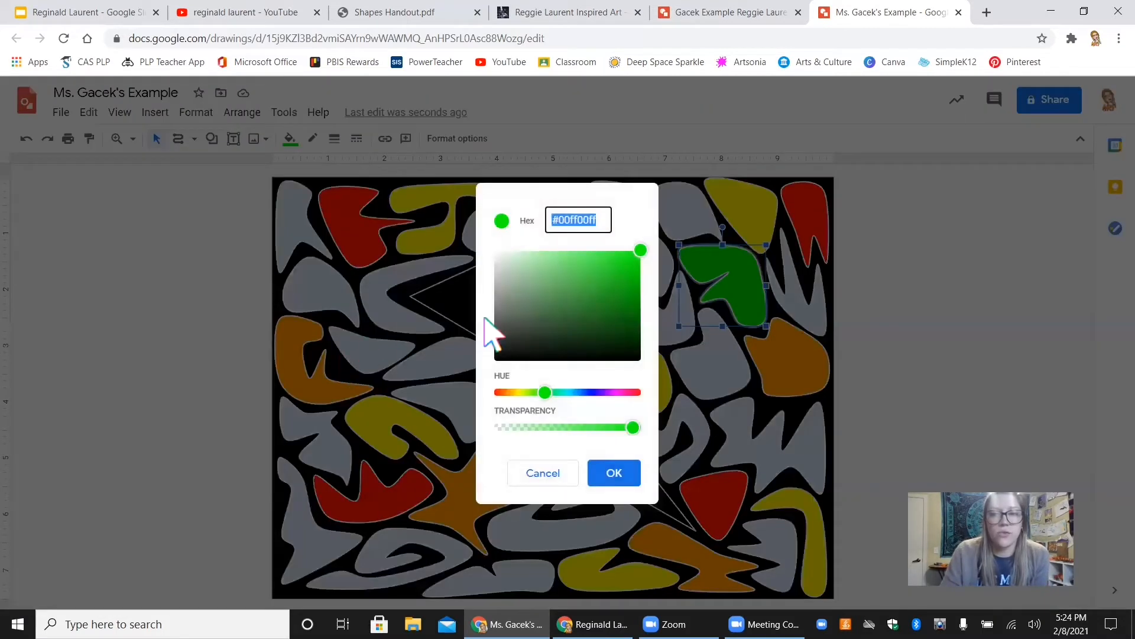
click(623, 288)
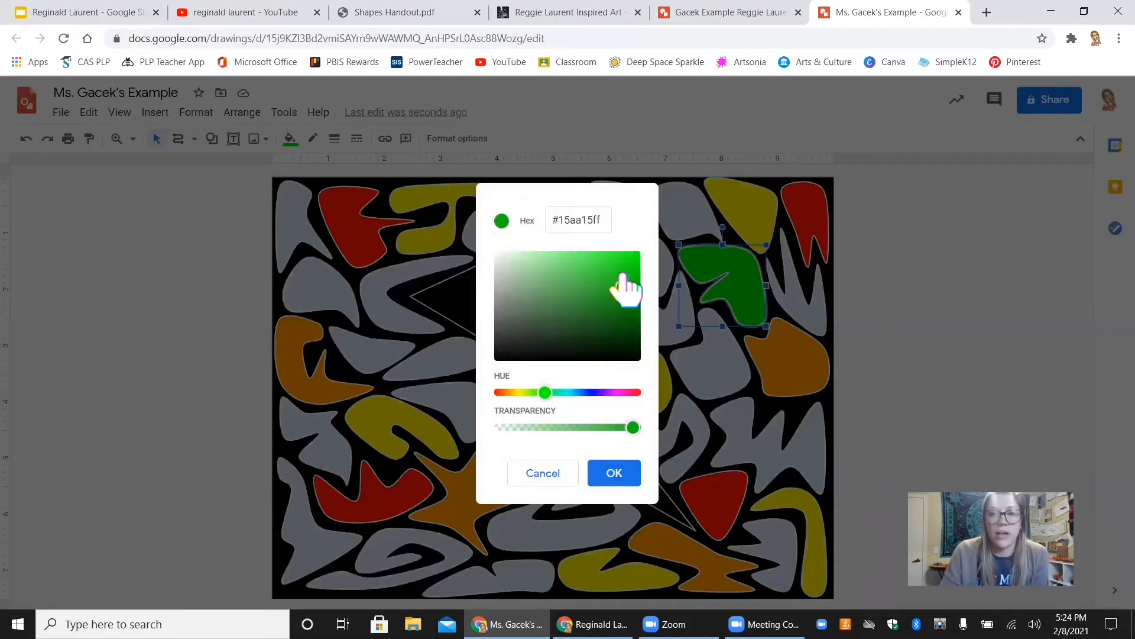
click(621, 272)
click(618, 473)
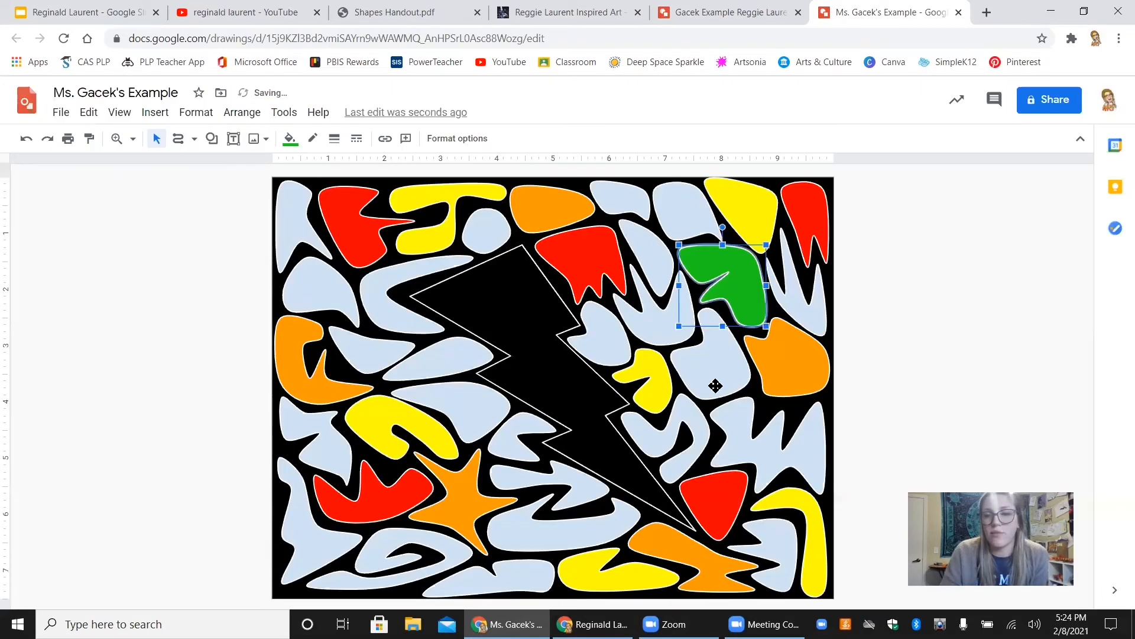
Apply the custom green fill to the curved C shape around the bolt's left corner and the angular shape on the left edge.
click(376, 284)
click(290, 138)
click(295, 370)
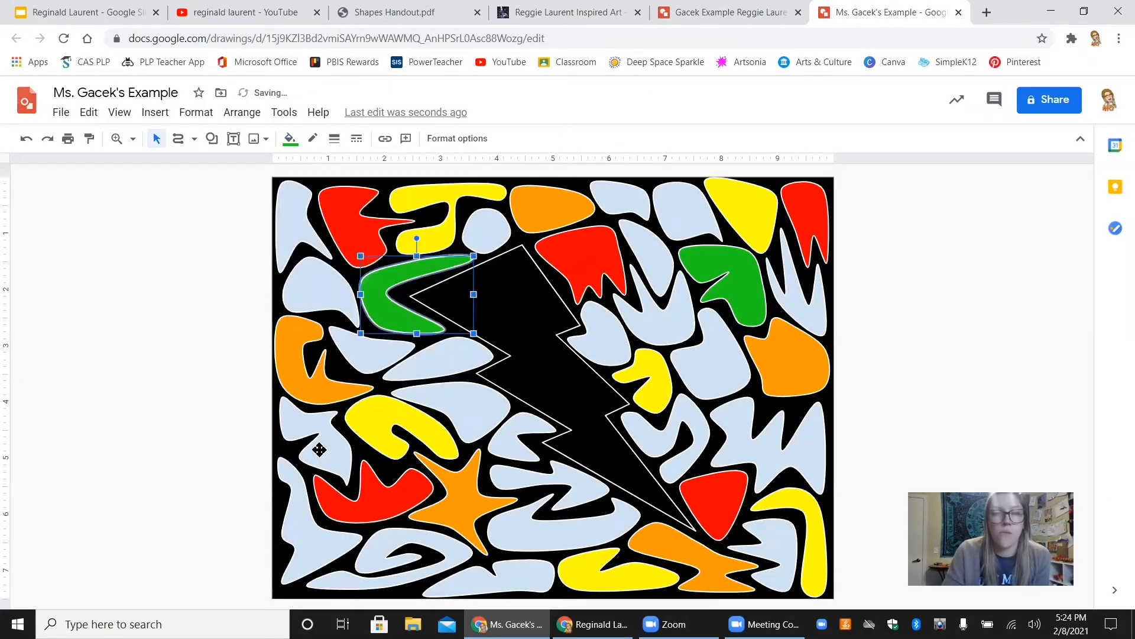
click(319, 448)
click(289, 140)
click(297, 370)
Apply the custom green fill to the boat-shaped curve below the bolt and the small rounded shape beside the bolt's right notch.
click(558, 533)
click(290, 140)
click(297, 368)
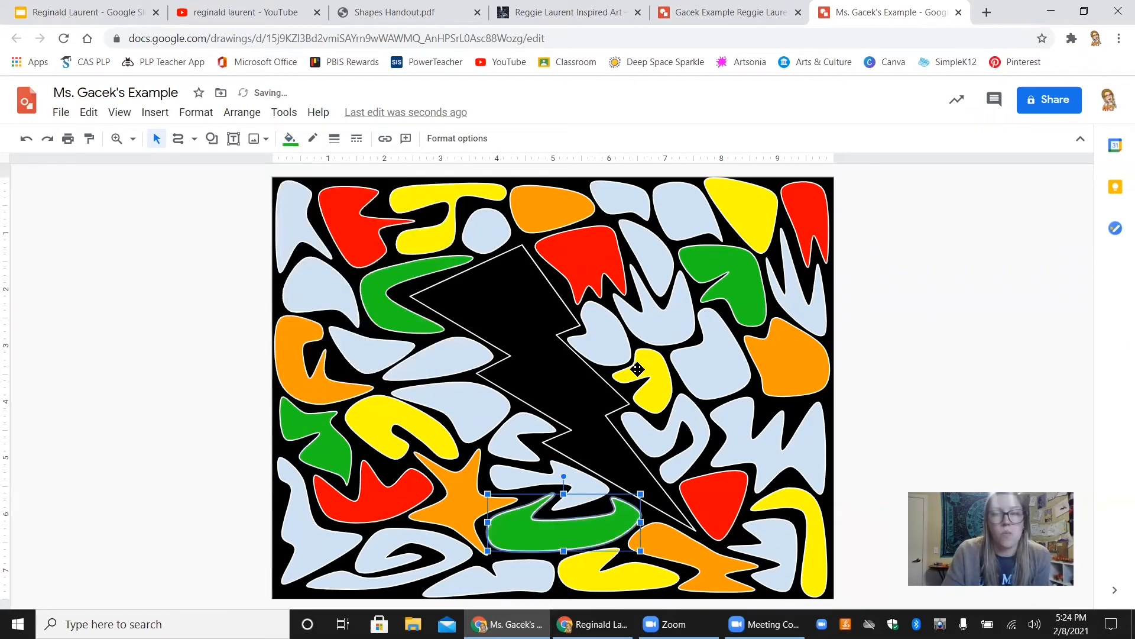
click(609, 349)
click(290, 138)
click(297, 367)
Fill the shape left of the yellow triangle on the top edge and the tall shape in the upper-left corner with cornflower blue.
click(686, 207)
click(289, 138)
click(396, 235)
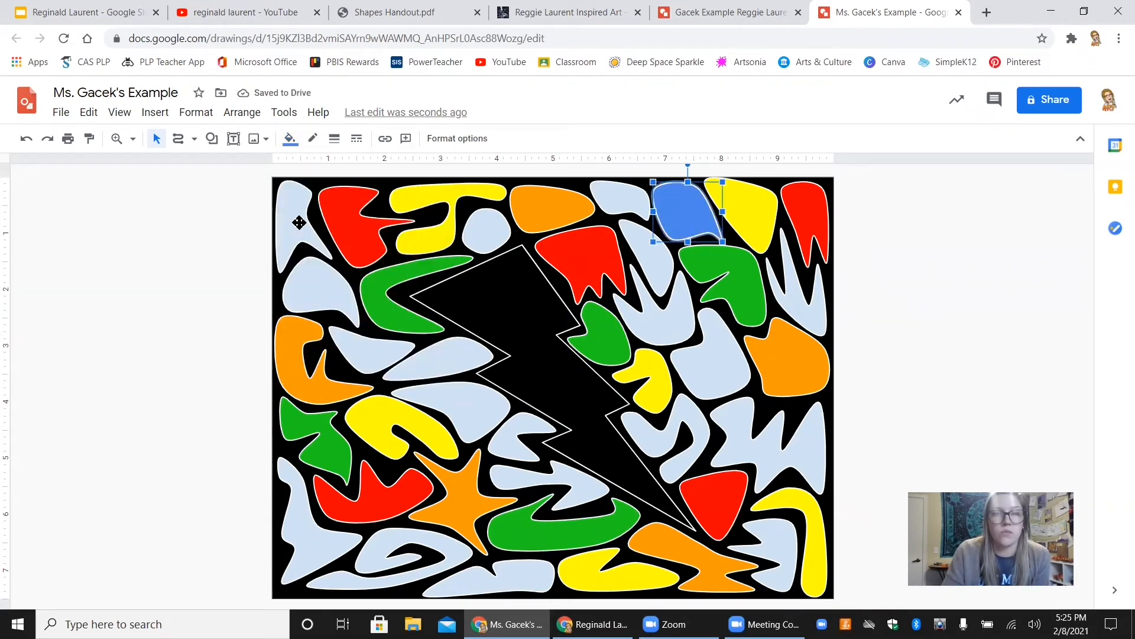
click(299, 221)
click(289, 139)
click(396, 234)
Fill the curved triangle left of the bolt, the large W shape at the right and the notched shape on the bottom edge with cornflower blue.
click(425, 355)
click(449, 414)
click(290, 139)
click(396, 235)
click(781, 449)
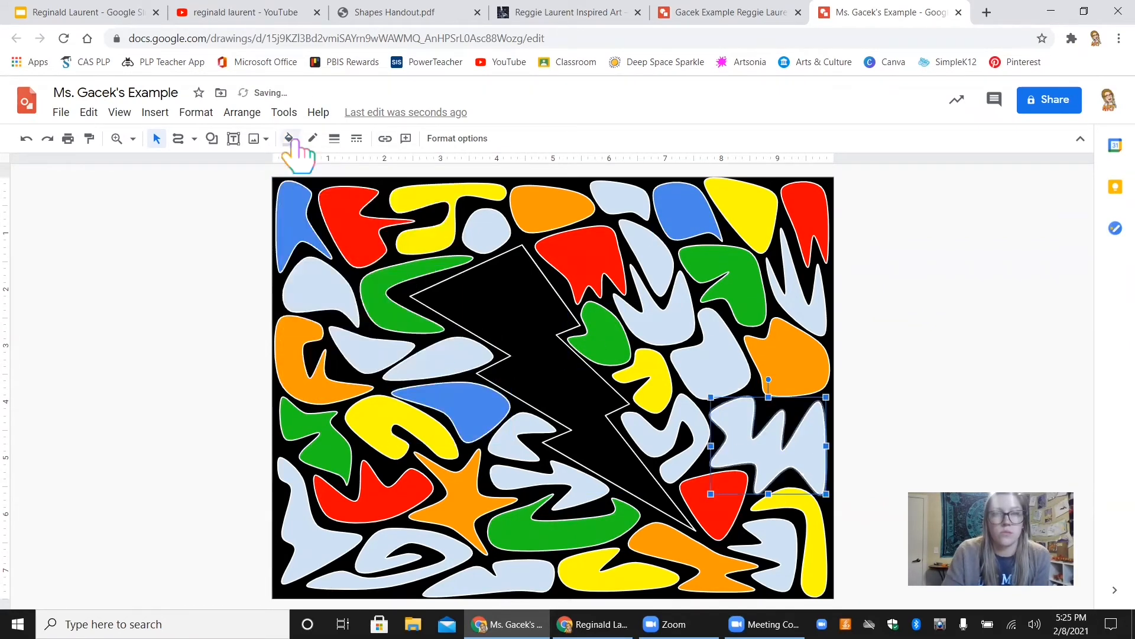
click(289, 138)
click(396, 234)
click(509, 577)
click(289, 139)
click(396, 234)
Fill the crown shape right of the bolt and the spiked shape inside the lower-right yellow hook with purple.
click(654, 314)
click(289, 139)
click(428, 235)
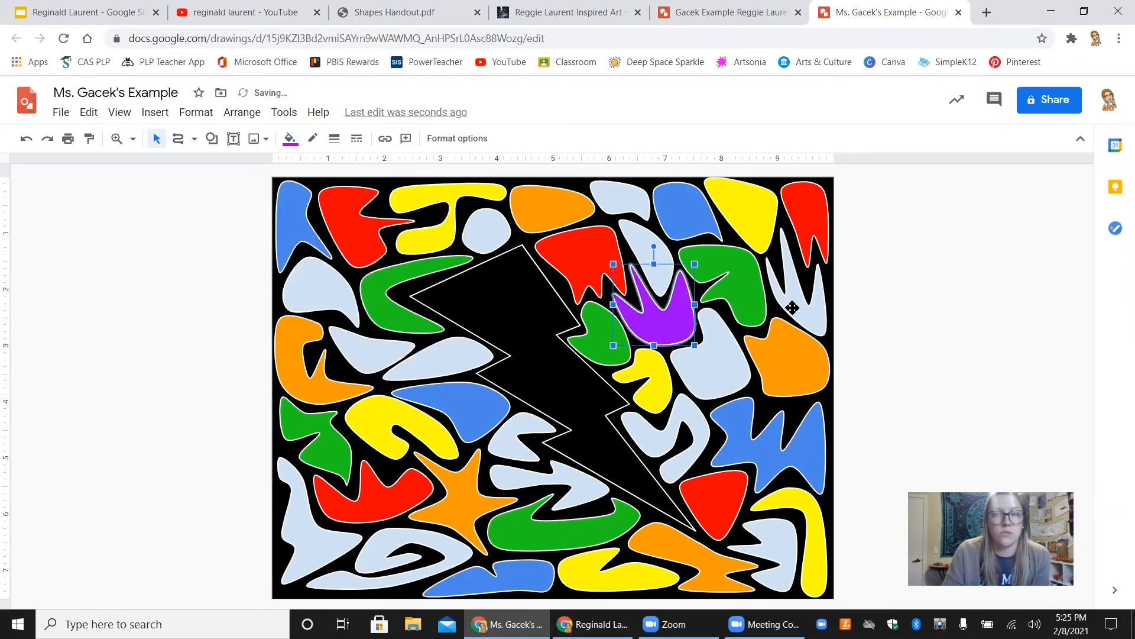
click(766, 550)
click(290, 138)
click(429, 235)
Fill the rounded shape below the upper-left blue shape, the spiral and the small notched shape left of the bolt's lower part with purple.
click(329, 282)
click(290, 139)
click(429, 235)
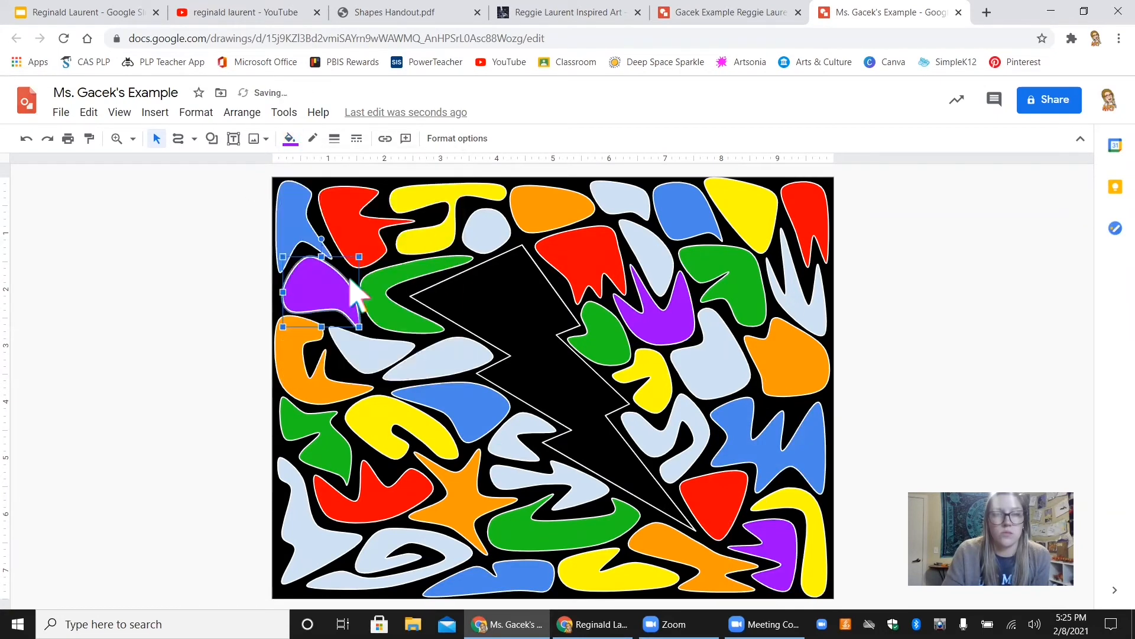
click(426, 541)
click(290, 138)
click(429, 235)
click(521, 447)
click(290, 139)
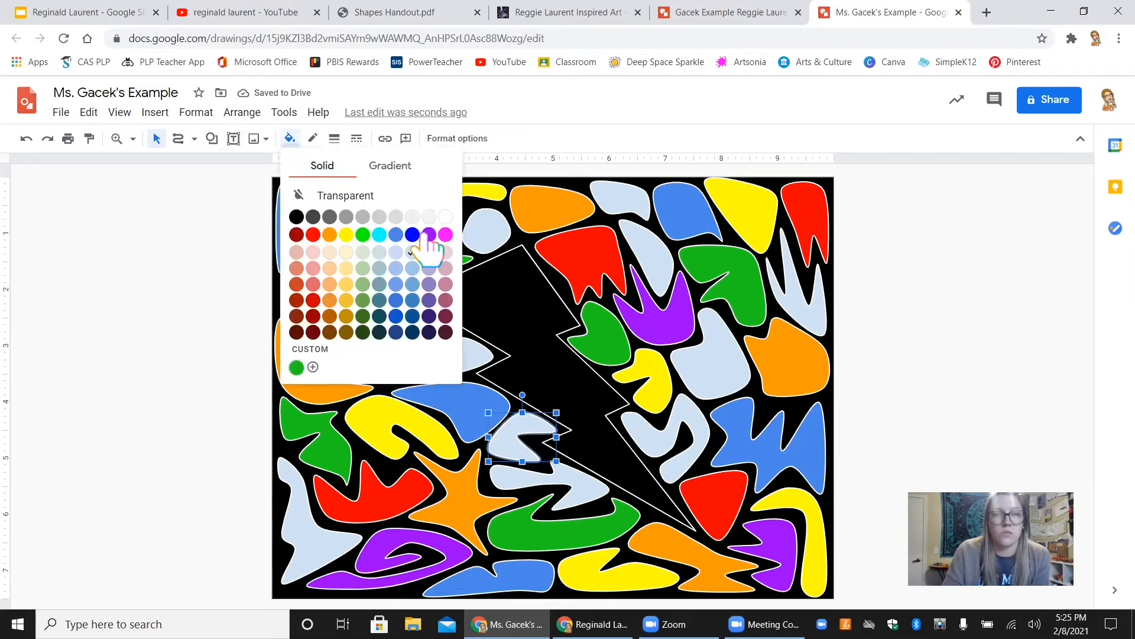
click(428, 235)
Fill the tall shape in the lower-left corner and the zigzag shape below the bolt's lower edge with magenta.
click(296, 514)
click(289, 138)
click(440, 235)
click(577, 482)
click(441, 234)
Fill the rounded shape beside the right-hand orange shape, the small top-edge shape and the curved triangle left of the bolt with magenta.
click(713, 352)
click(290, 138)
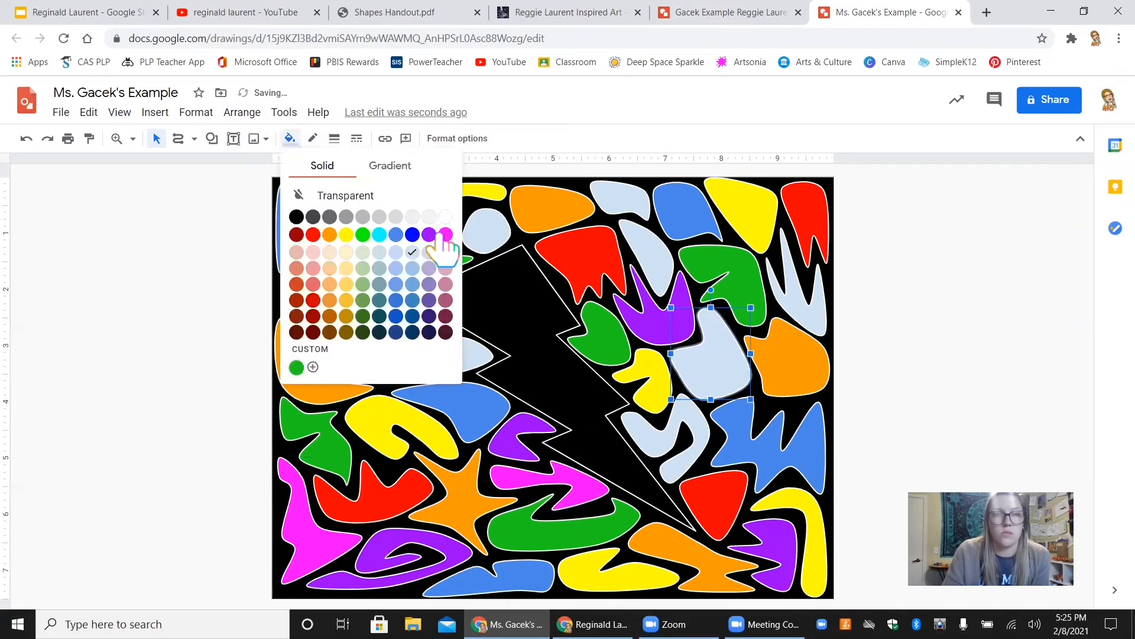
click(446, 234)
click(621, 198)
click(289, 138)
click(446, 235)
click(361, 349)
click(290, 138)
click(445, 234)
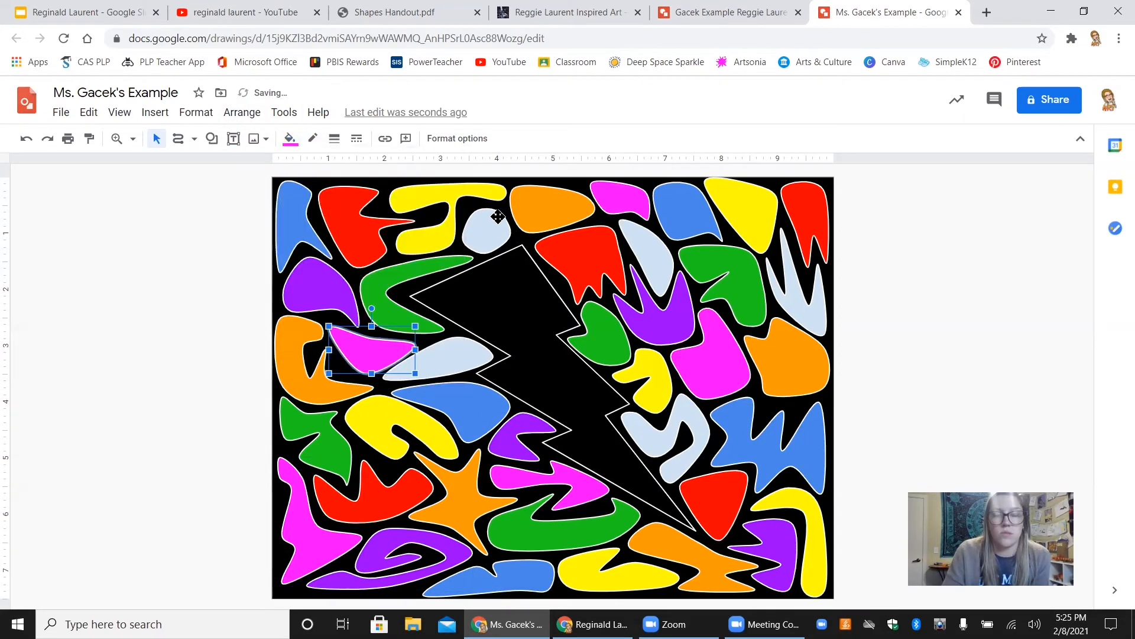
Fill the teardrop shape left of the bolt with red and the circle beside the bolt's upper tip with purple.
click(290, 139)
click(327, 235)
click(290, 138)
click(311, 235)
click(482, 243)
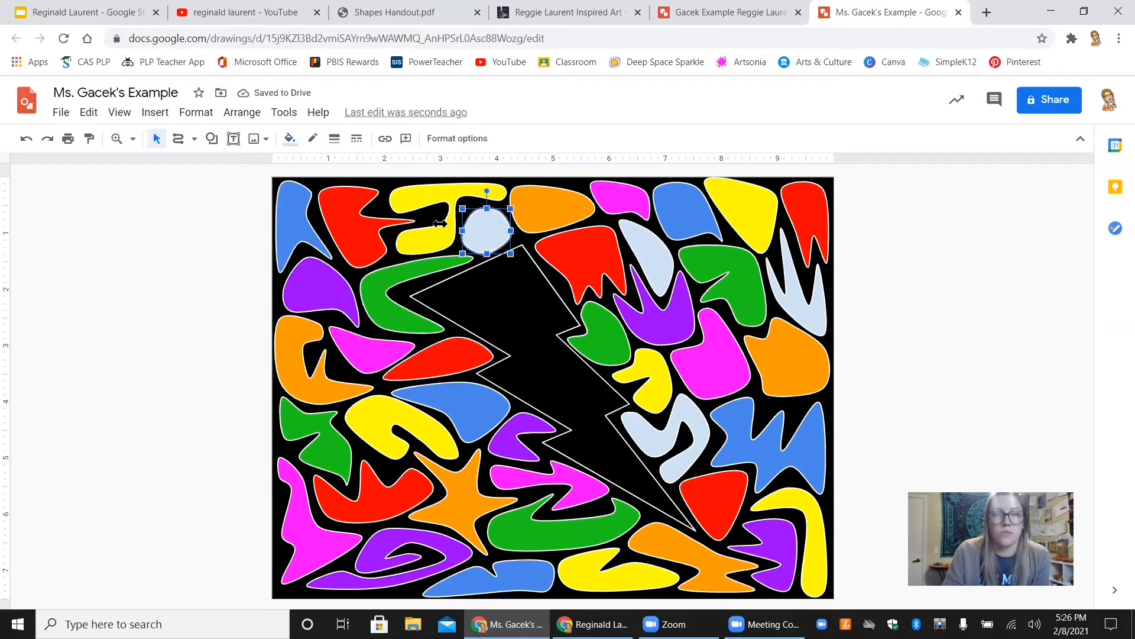
click(290, 138)
click(428, 235)
Fill the leaf shape above the purple crown with cornflower blue and the blue top-edge shape beside the yellow triangle with yellow.
click(653, 266)
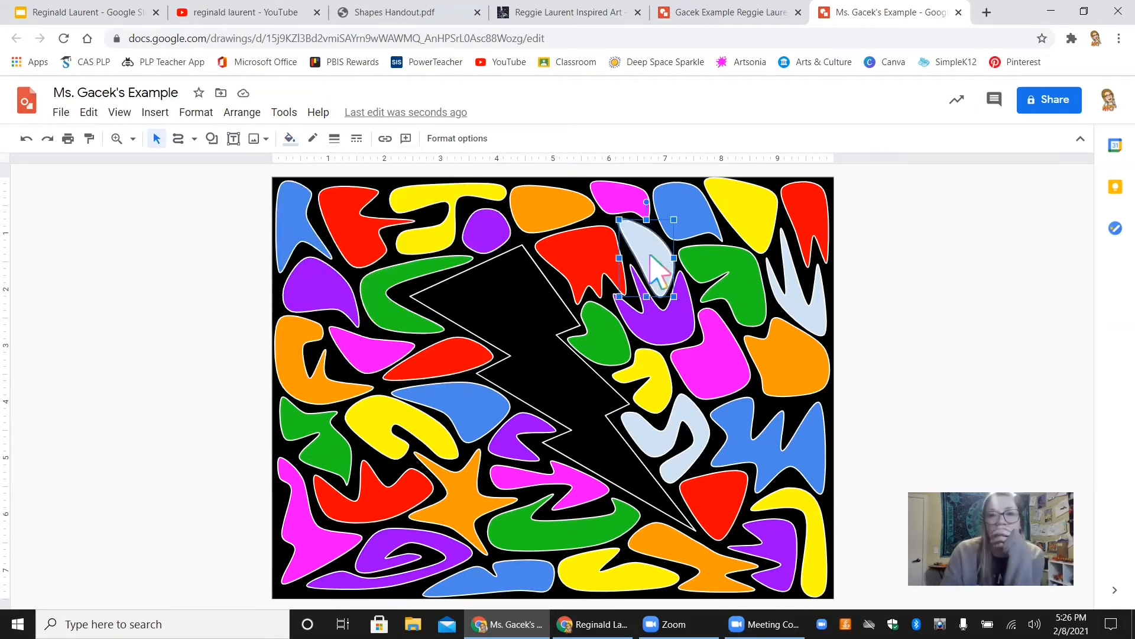
click(289, 139)
click(395, 235)
key(Tab)
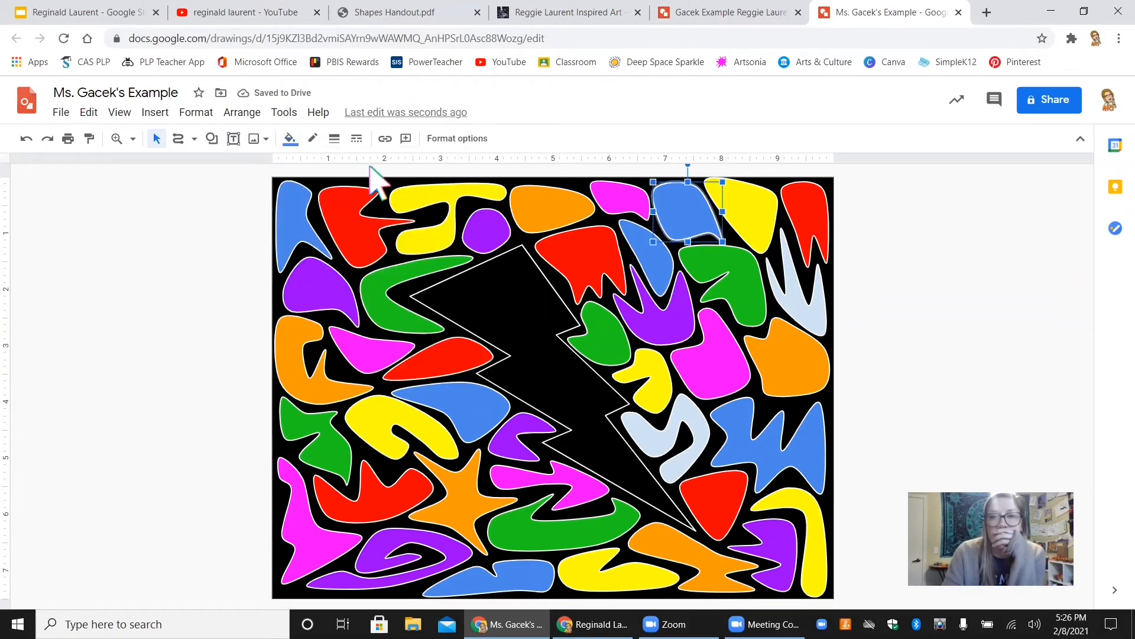
click(290, 138)
click(345, 235)
Fill the triangle on the top edge with purple and the three-spiked shape near the right edge with yellow.
key(Tab)
click(290, 139)
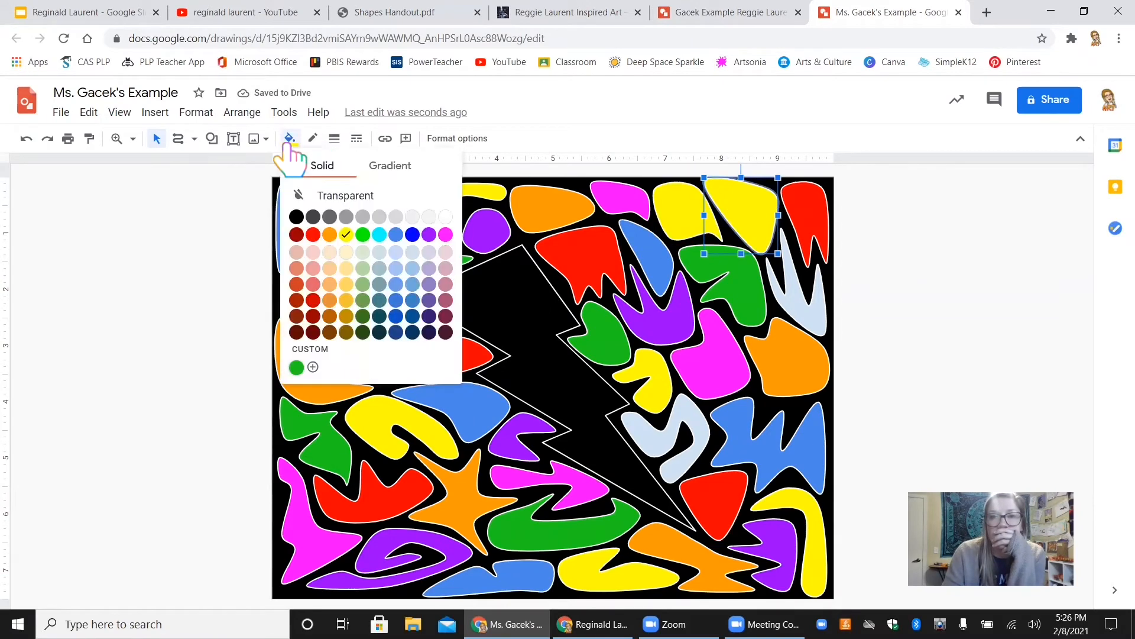
click(428, 235)
click(803, 305)
click(290, 138)
click(345, 235)
Fill the remaining pale S-shaped curve right of the bolt's lower part with purple.
click(677, 417)
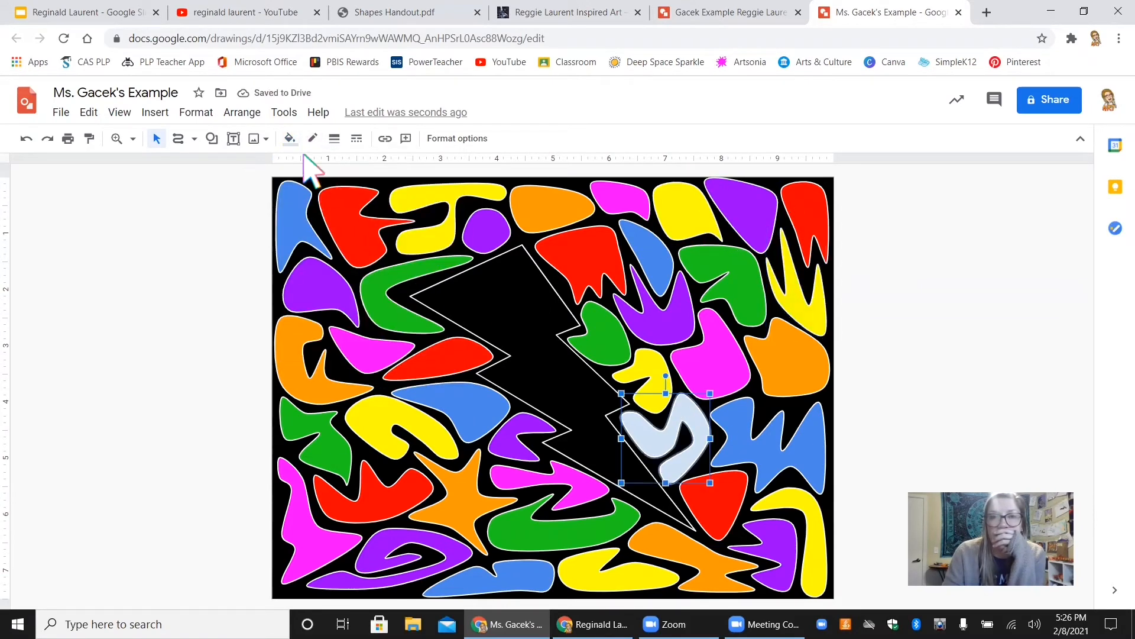
click(290, 138)
click(428, 234)
click(1029, 349)
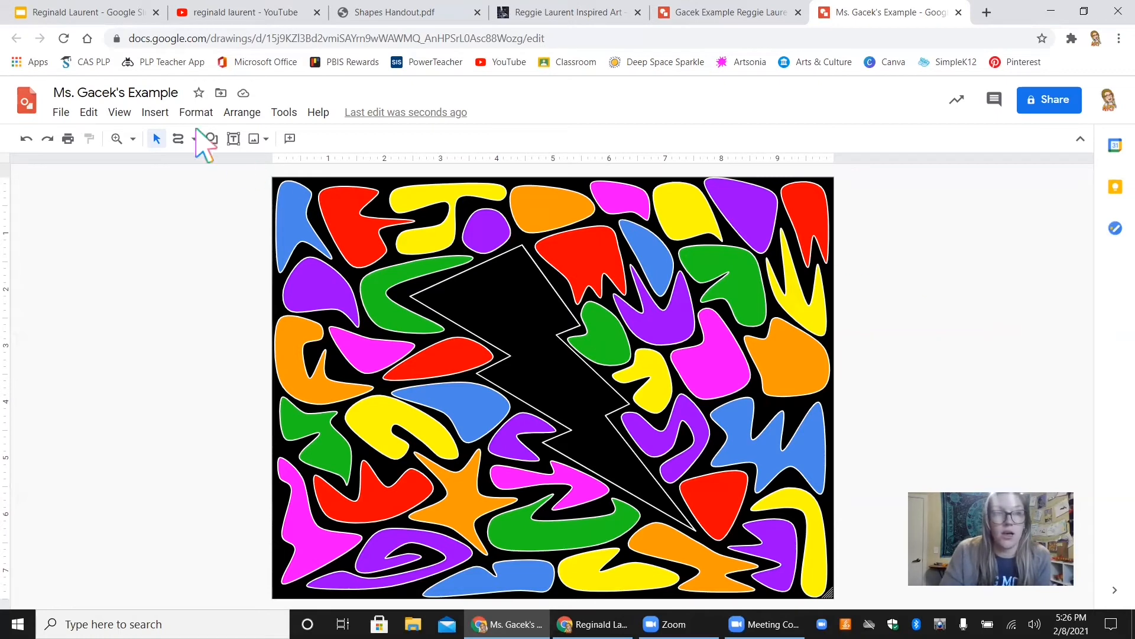
Draw a row of near-vertical black lines across the red teardrop shape left of the bolt with the Line tool.
click(121, 113)
mouse_move(148, 145)
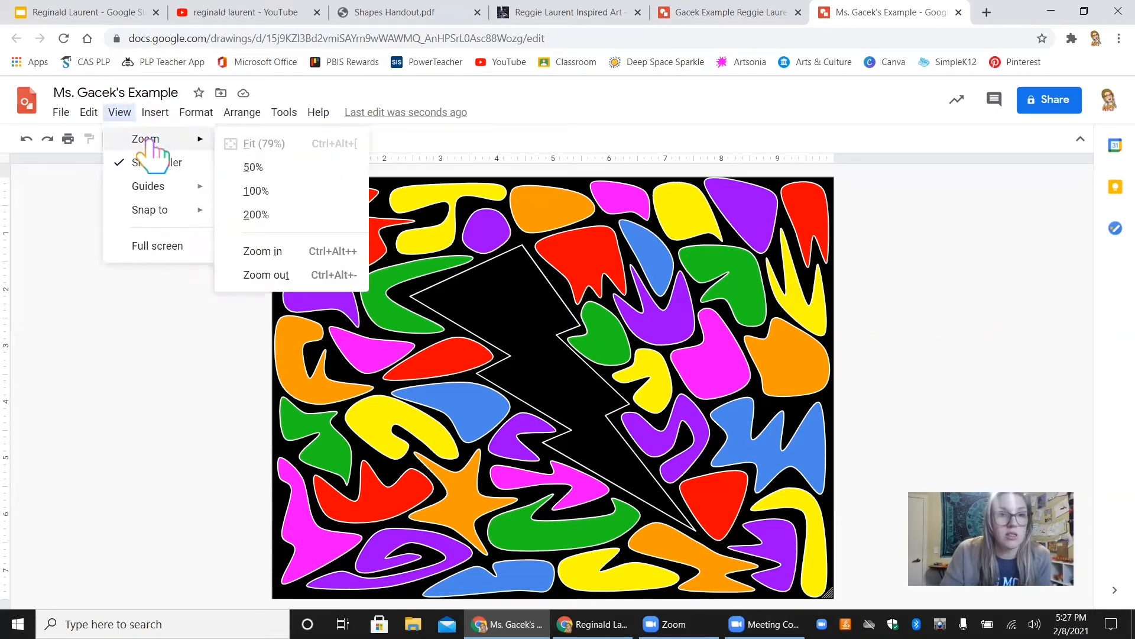
click(282, 191)
click(120, 112)
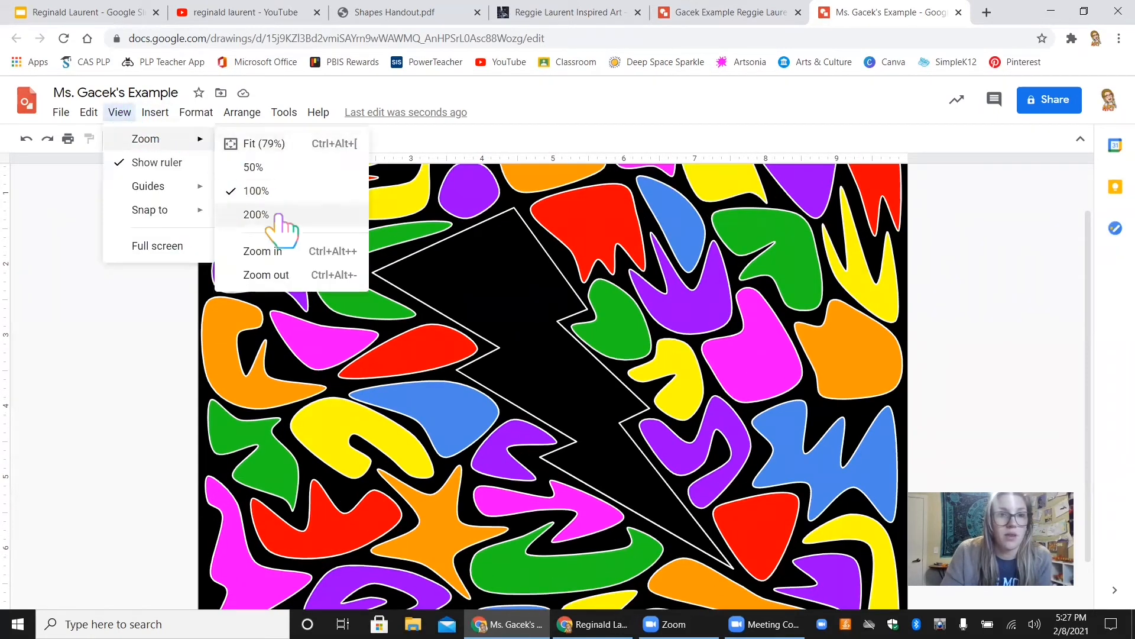
click(256, 214)
click(121, 112)
click(282, 191)
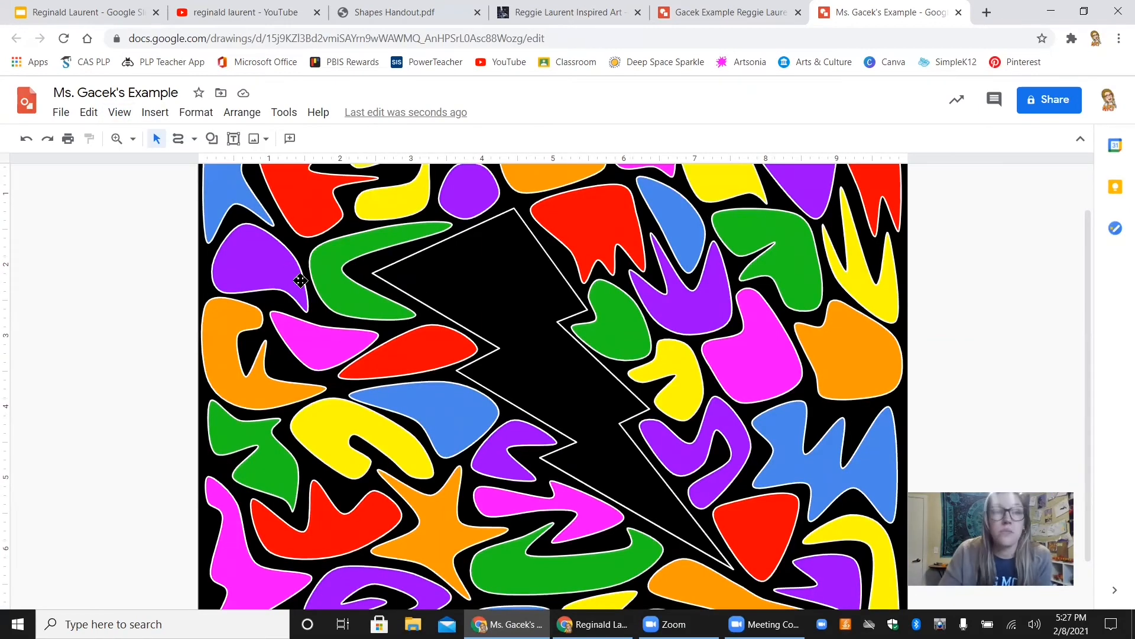
click(192, 140)
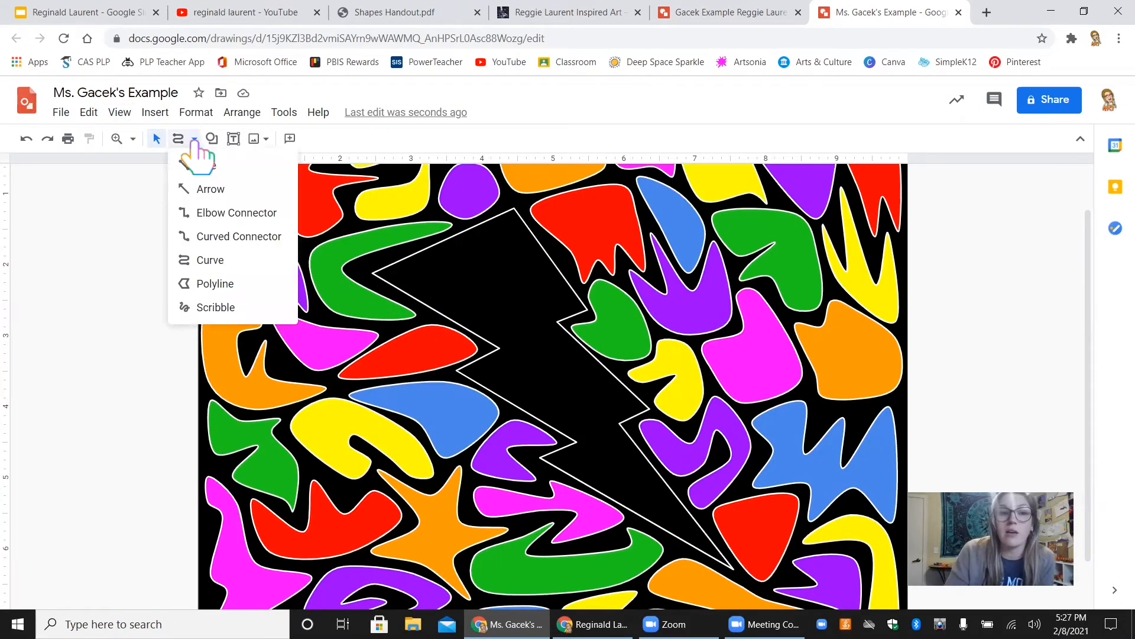
click(206, 165)
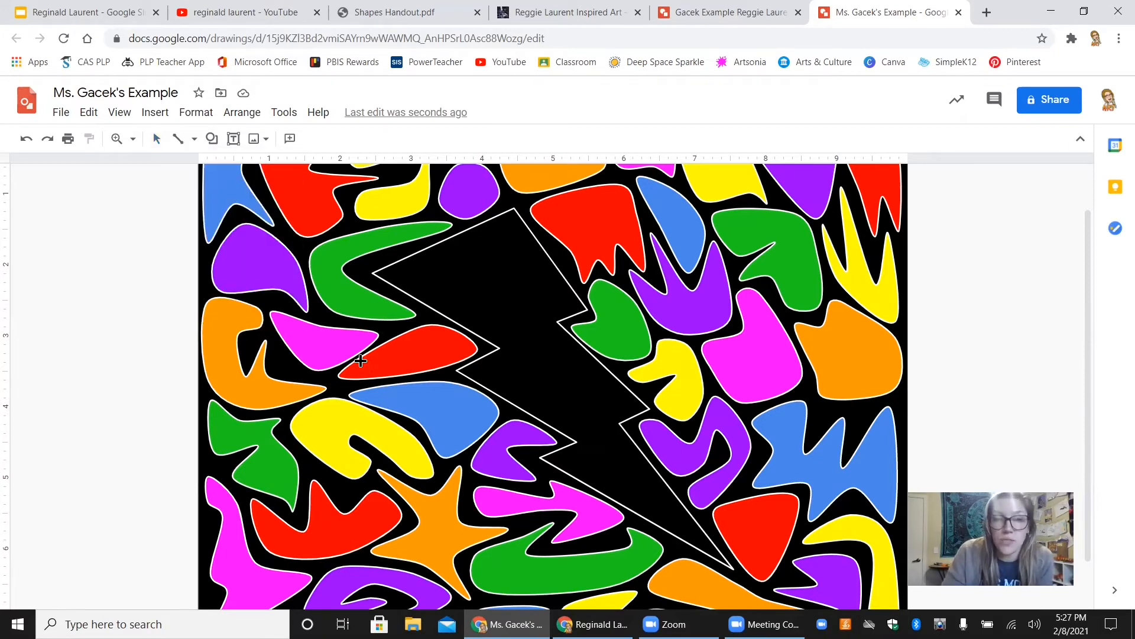
drag(360, 377, 407, 372)
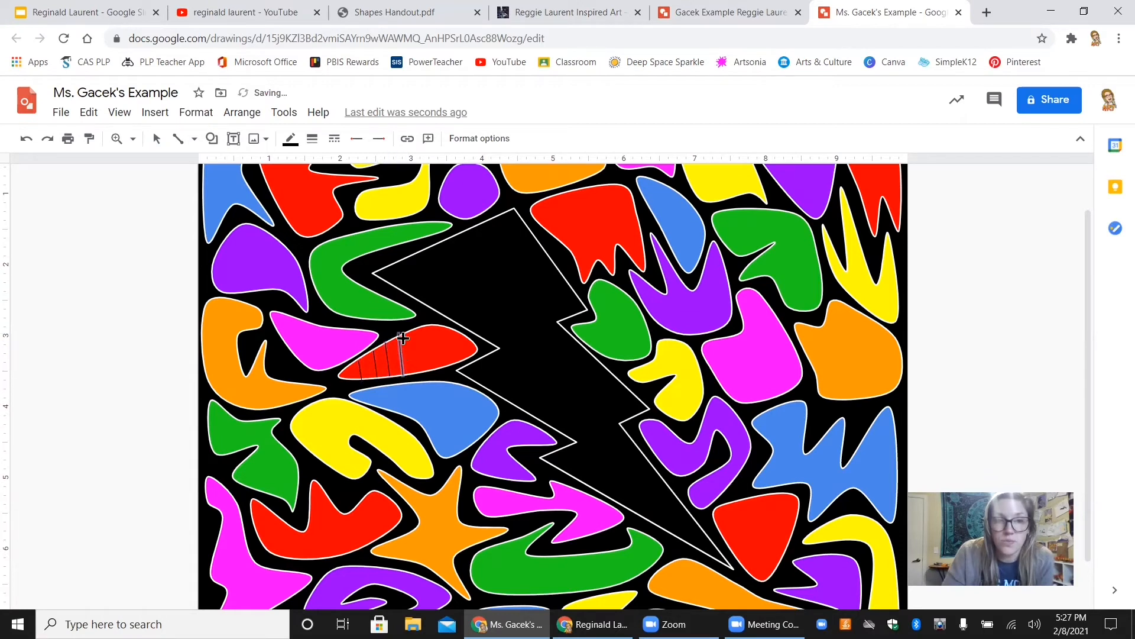
drag(413, 326, 418, 371)
drag(426, 324, 432, 370)
drag(443, 325, 456, 370)
drag(458, 332, 466, 358)
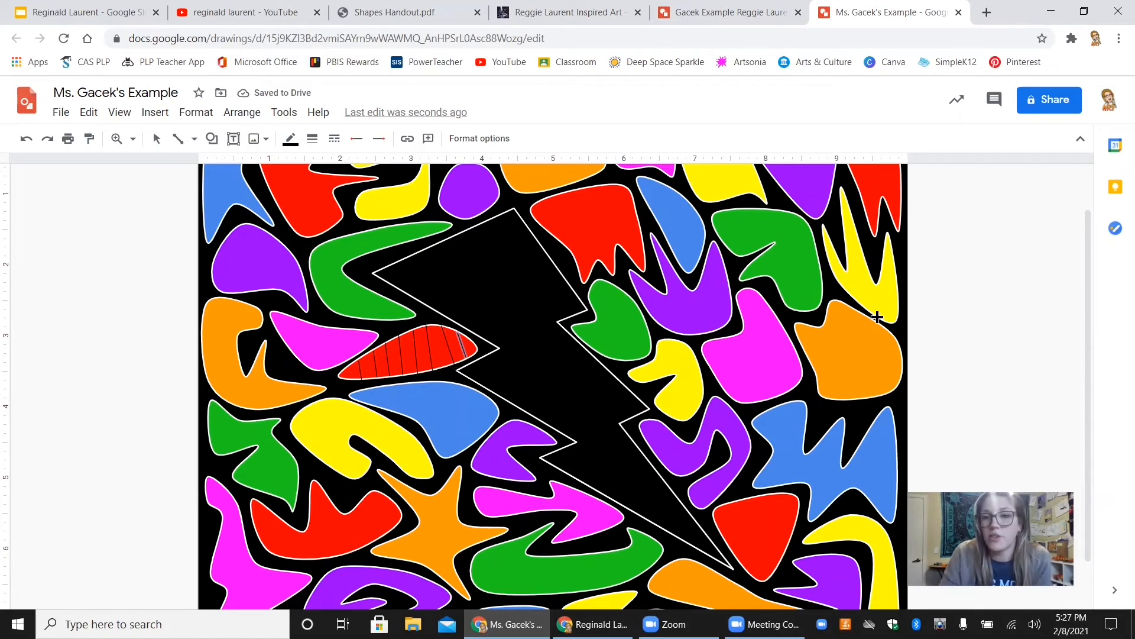
Draw slanted parallel black lines across the blue leaf shape above the crown and the orange shape below the bolt's lower tip.
drag(639, 187, 654, 181)
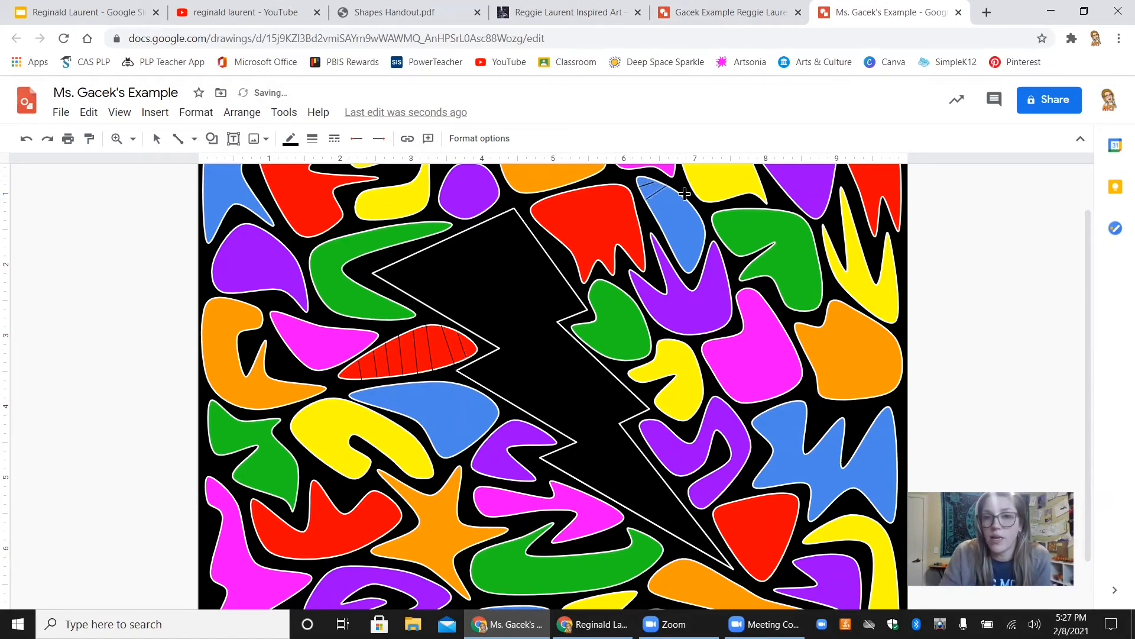
drag(656, 211, 706, 237)
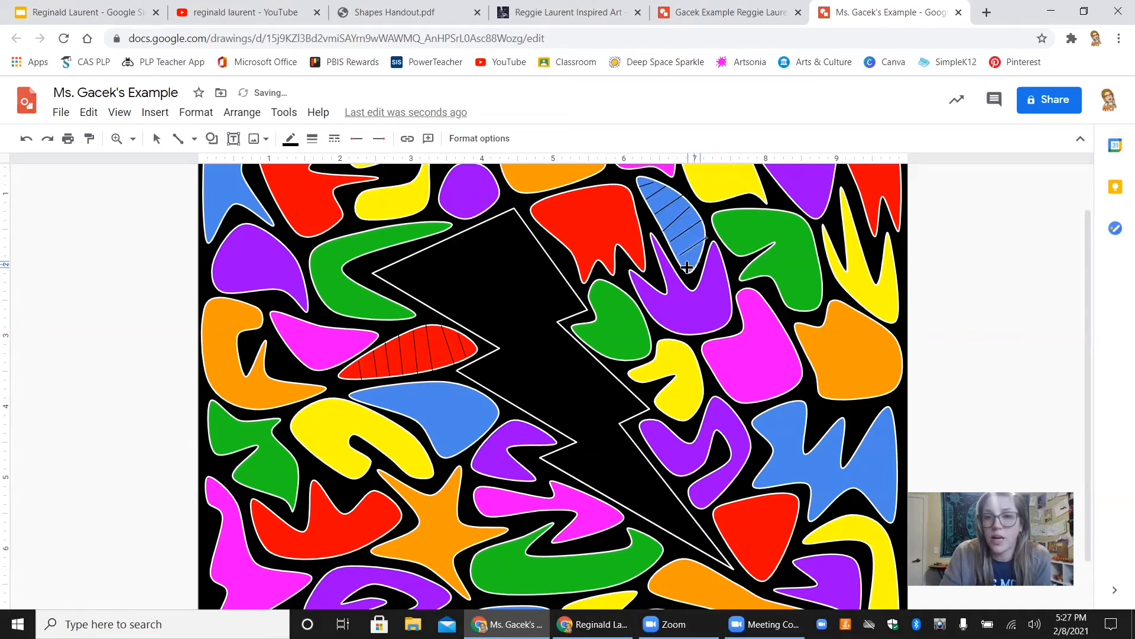
scroll(739, 339, down, 1)
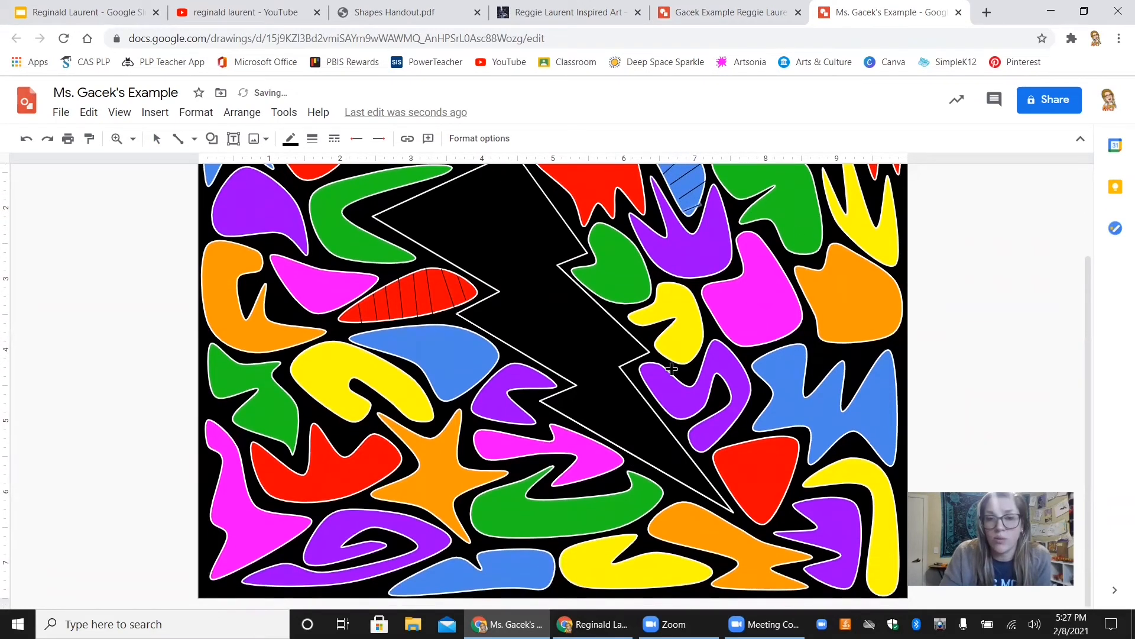
drag(666, 528, 654, 537)
drag(705, 512, 673, 545)
mouse_move(720, 518)
mouse_down()
mouse_move(695, 548)
mouse_move(709, 552)
mouse_up()
drag(746, 530, 721, 586)
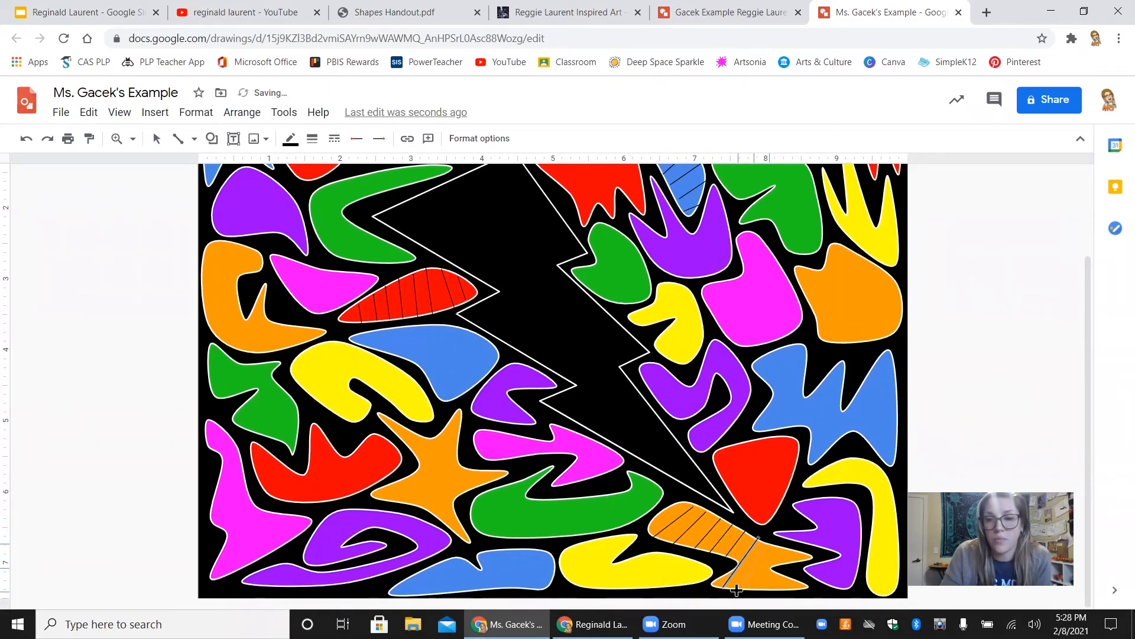
drag(770, 542, 737, 593)
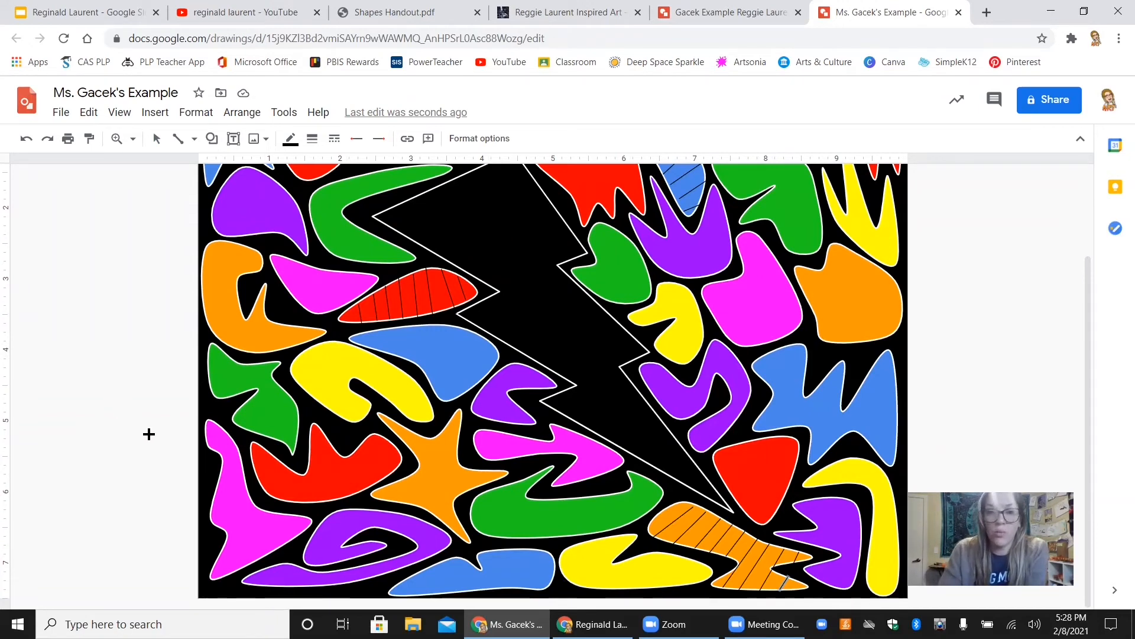
mouse_move(145, 365)
mouse_down()
mouse_move(717, 291)
mouse_move(1035, 286)
mouse_up()
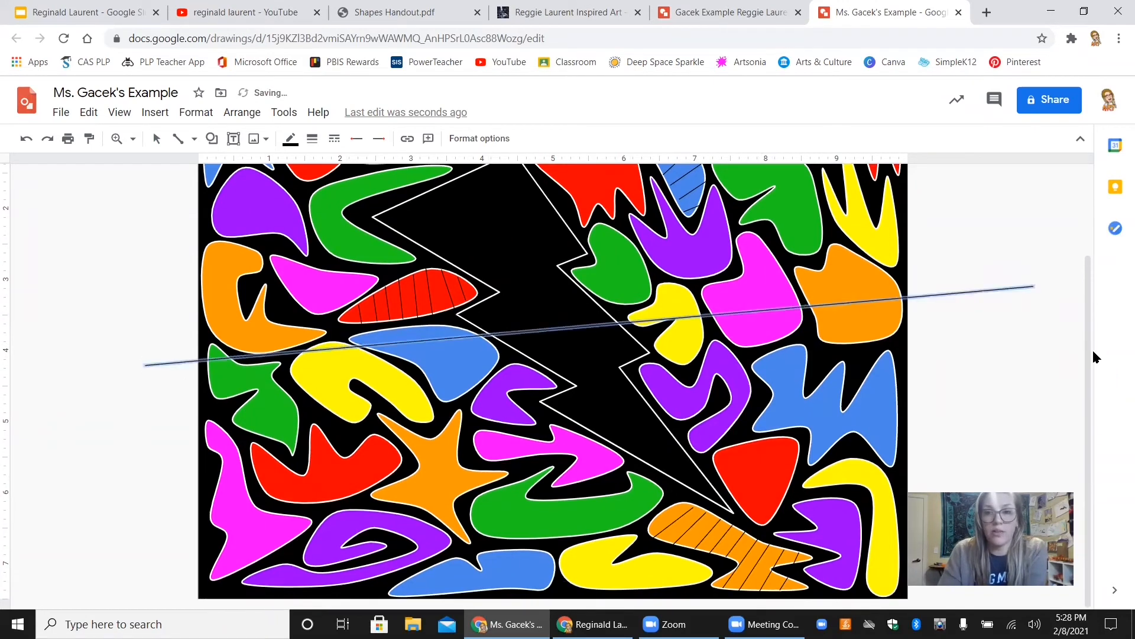
click(26, 139)
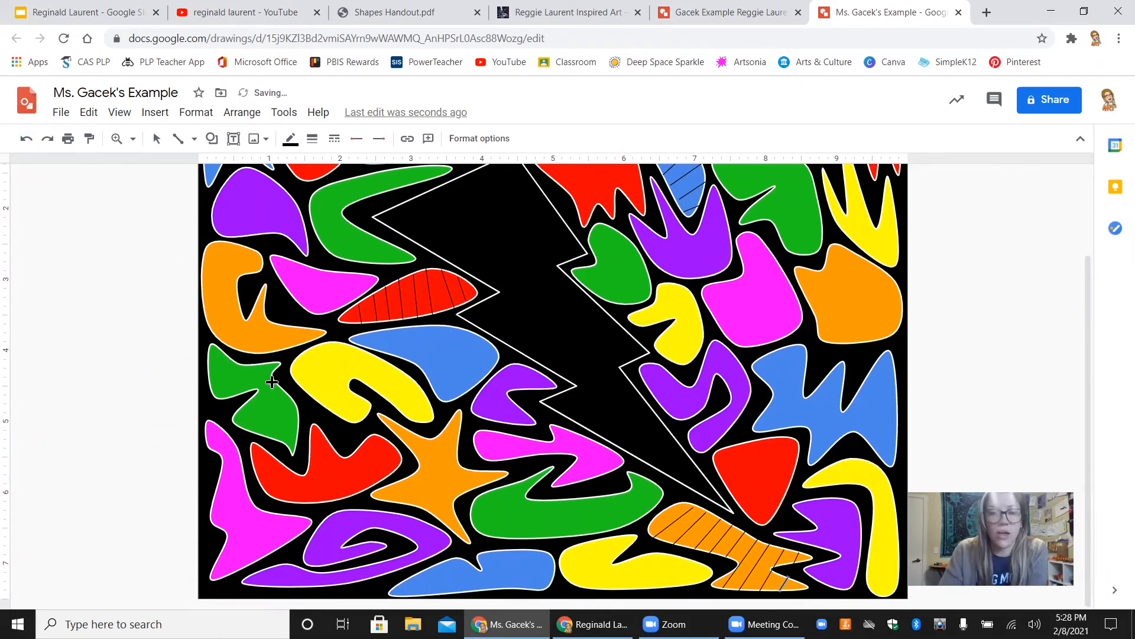
scroll(548, 551, up, 2)
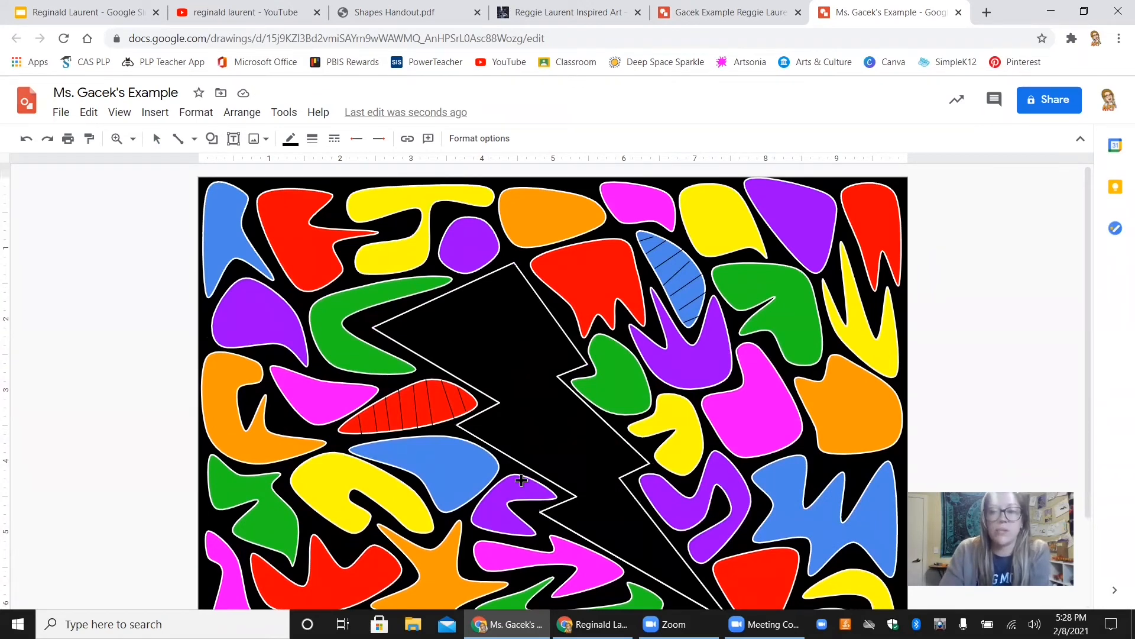
scroll(519, 464, down, 2)
scroll(520, 464, up, 1)
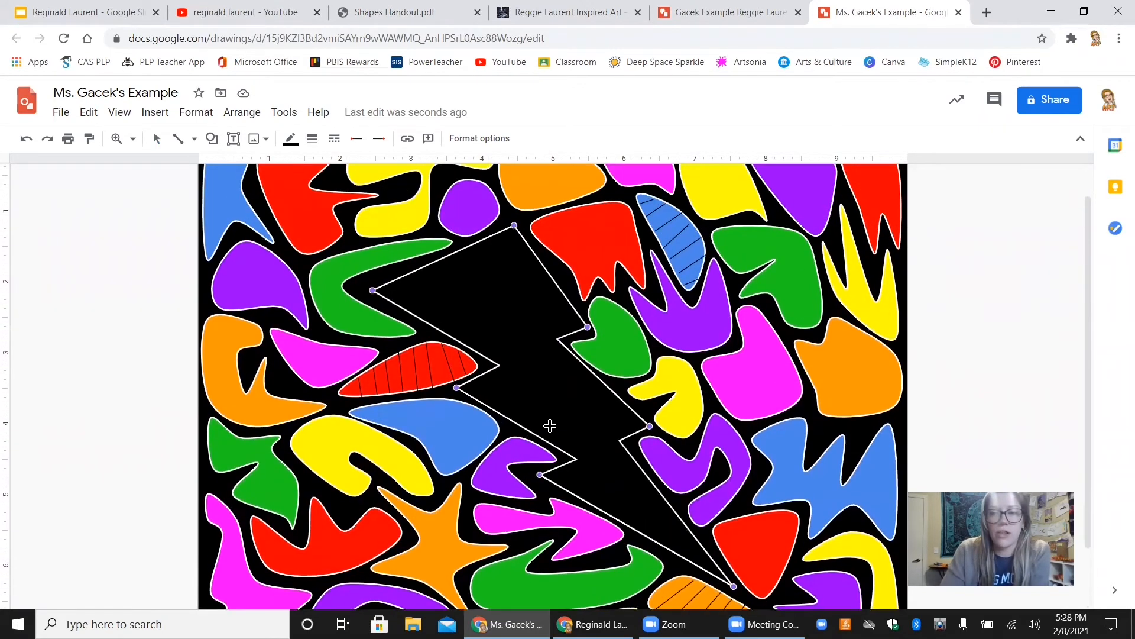
Draw a small circle inside the upper part of the purple rounded shape near the left edge.
click(211, 140)
mouse_move(237, 166)
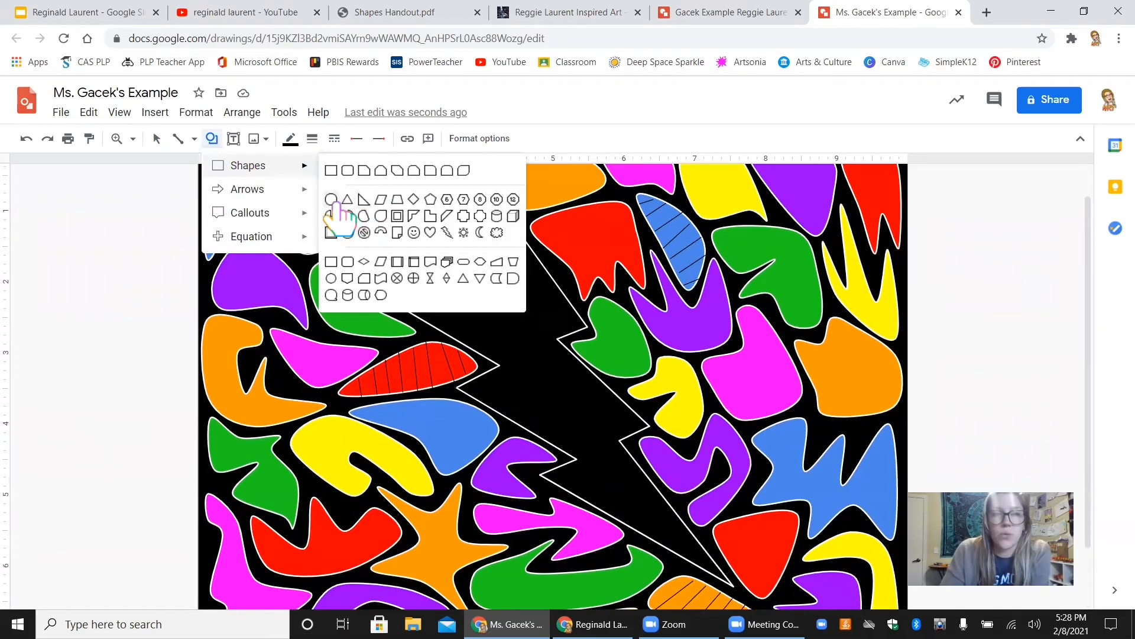
click(357, 215)
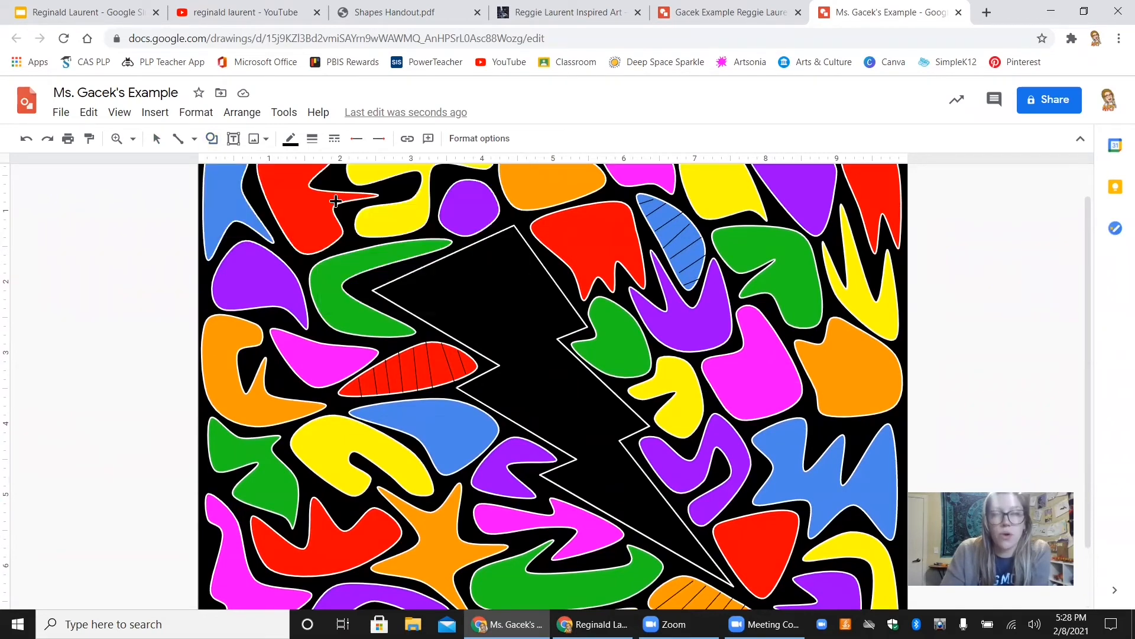
click(253, 264)
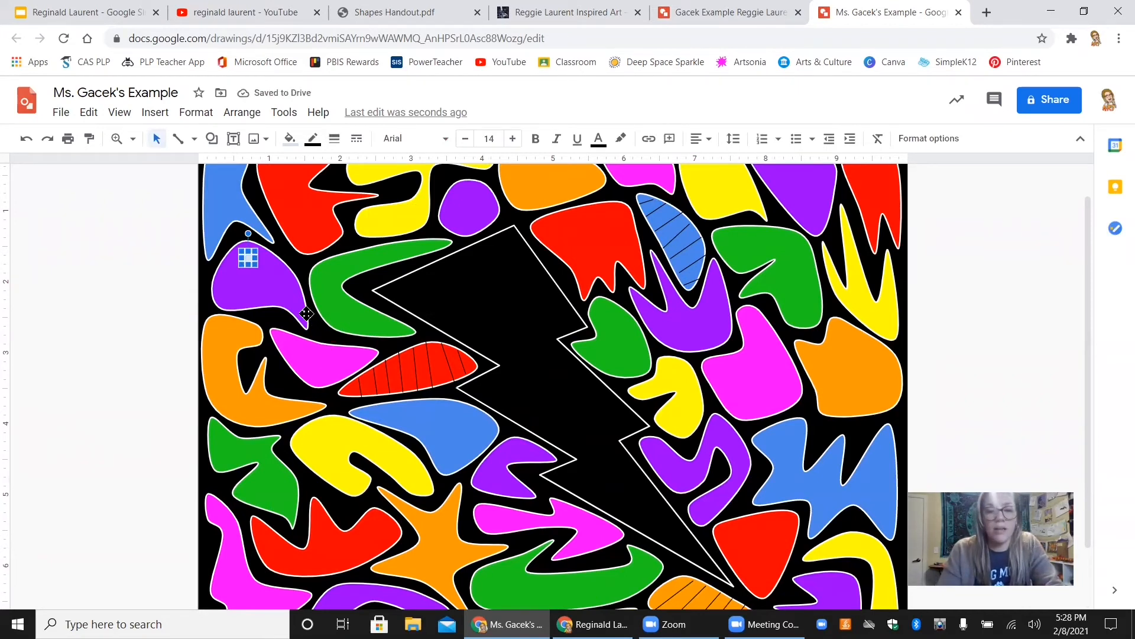
Duplicate the small circle repeatedly and spread the copies as polka dots across the purple rounded shape.
key(ctrl+d)
key(ctrl+d)
key(ctrl+d)
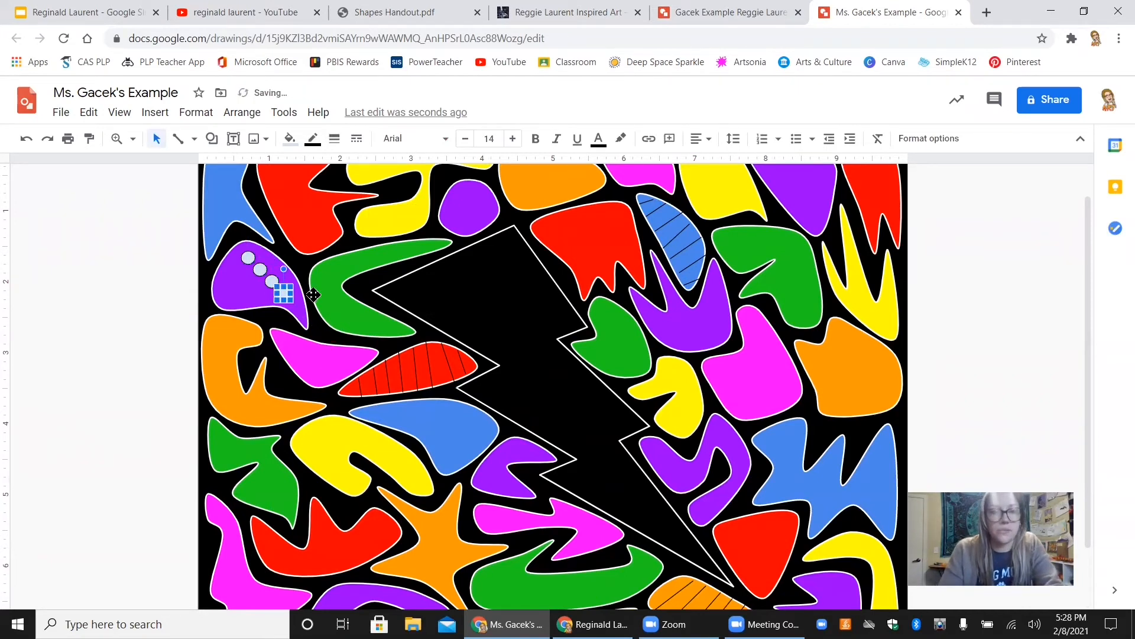
key(ctrl+d)
key(ctrl+d)
drag(310, 319, 236, 271)
key(ctrl+d)
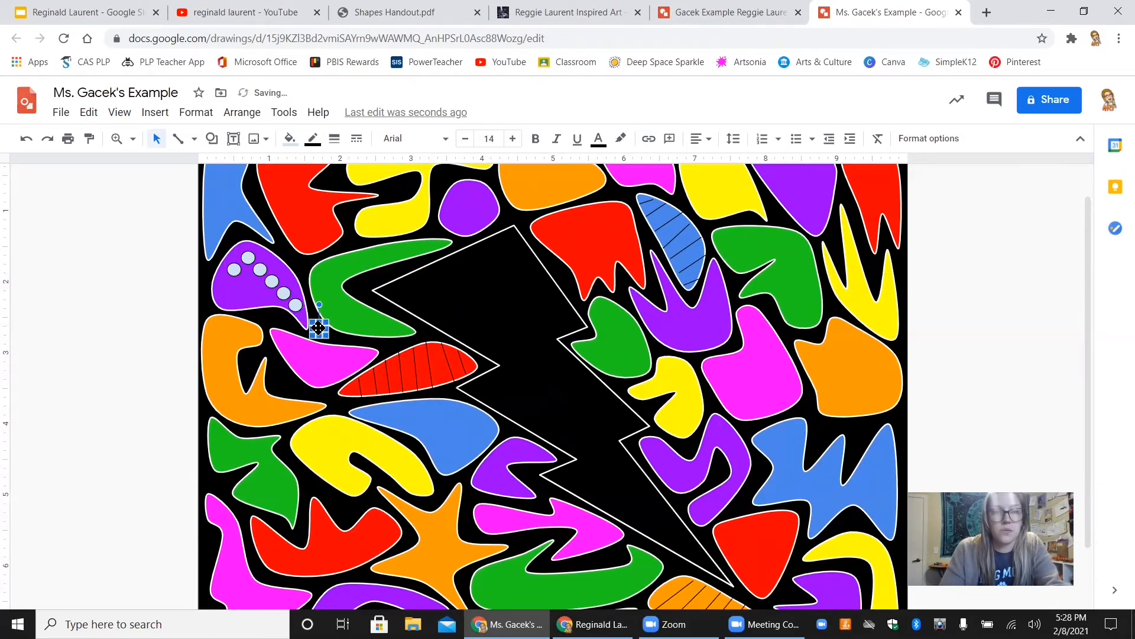
key(ctrl+d)
drag(319, 329, 263, 294)
key(ctrl+d)
drag(342, 351, 236, 300)
key(ctrl+d)
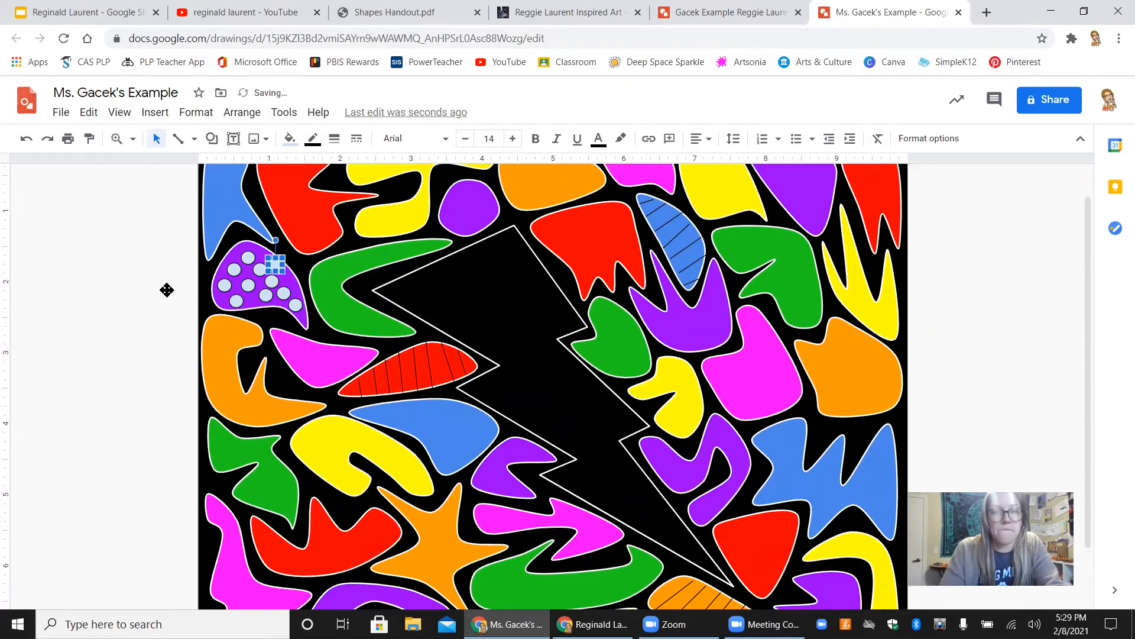
click(167, 289)
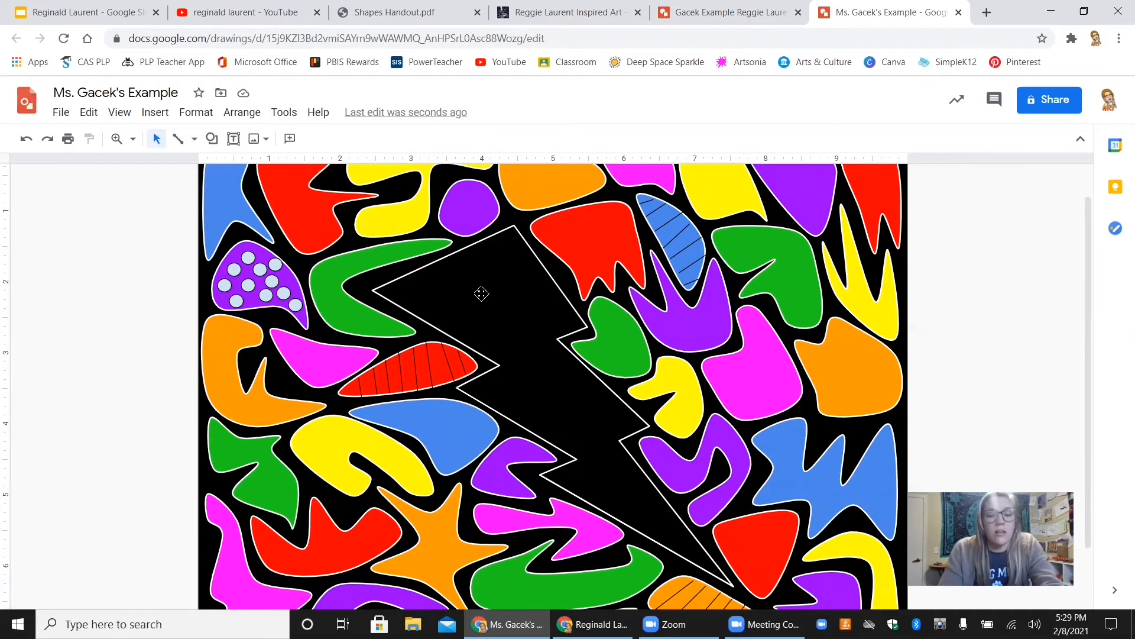
Paste copies of the small circle and spread them across the left half of the blue W shape.
key(ctrl+v)
drag(378, 389, 838, 498)
key(ctrl+v)
key(ctrl+v)
key(ctrl+v)
key(ctrl+v)
key(ctrl+v)
key(ctrl+v)
key(ctrl+v)
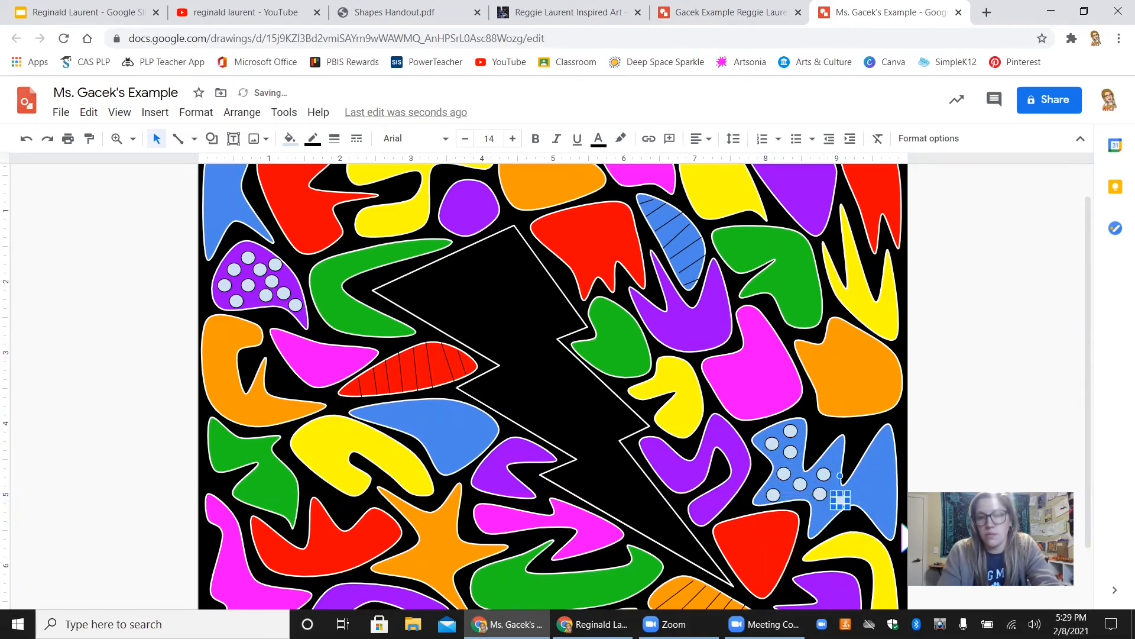
Paste more circle copies and distribute them over the middle and the right arm of the blue W shape.
key(ctrl+v)
drag(874, 534, 825, 515)
key(ctrl+v)
drag(834, 461, 834, 454)
key(ctrl+v)
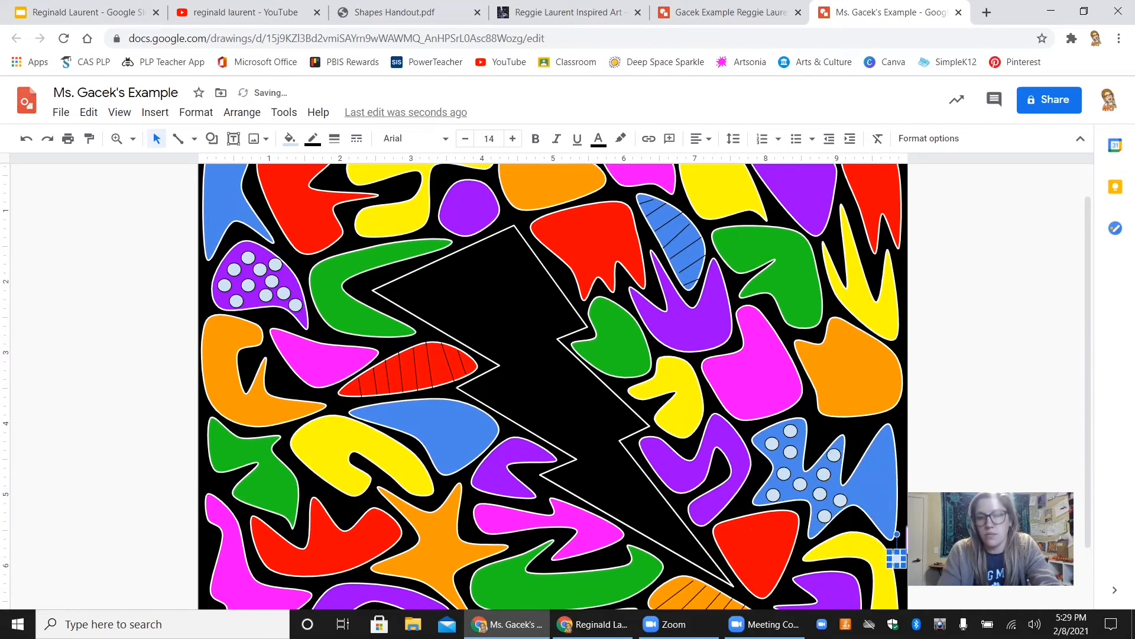
drag(896, 556, 888, 460)
key(ctrl+v)
key(ctrl+v)
key(ctrl+v)
key(ctrl+v)
click(958, 452)
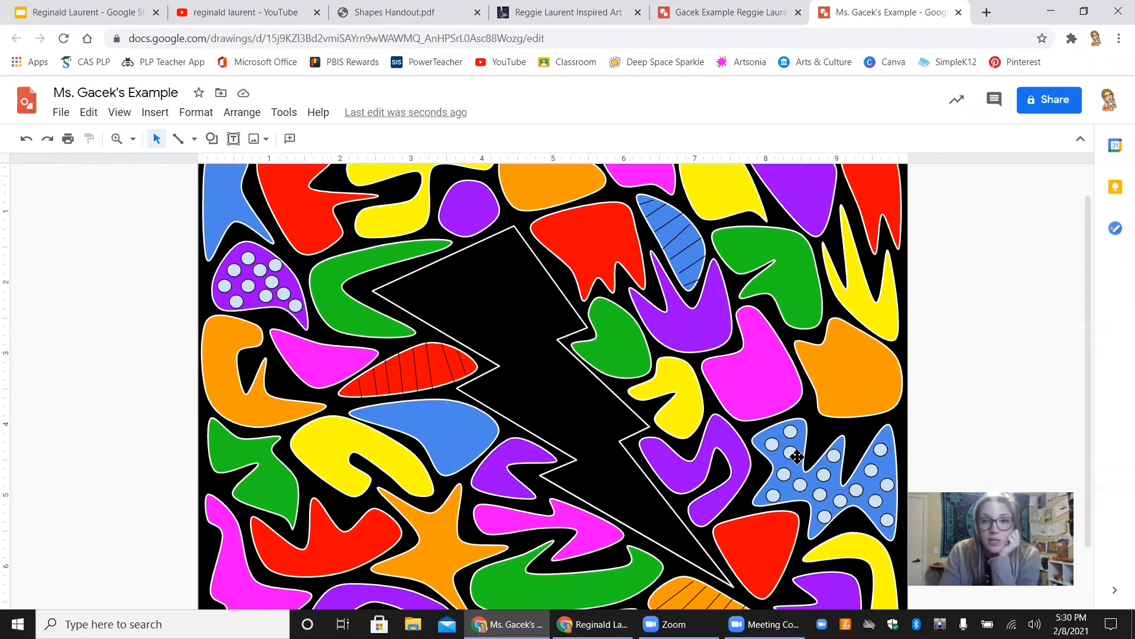
click(796, 455)
click(976, 399)
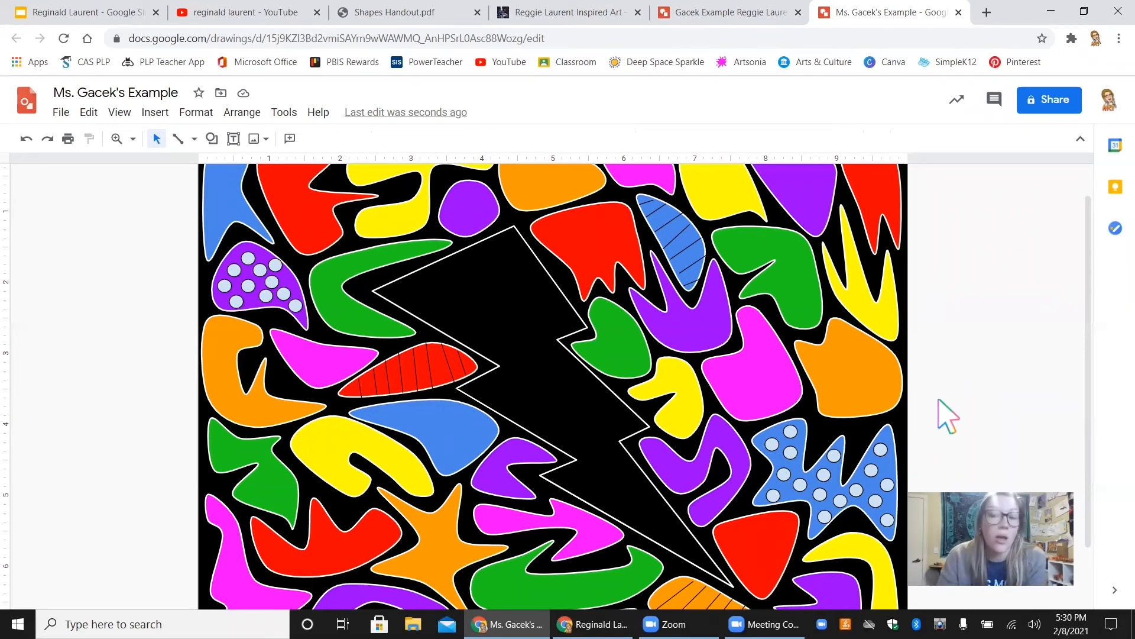
Draw a small triangle in the purple shape near the upper-right corner and scatter pasted copies of it across that shape.
scroll(937, 411, up, 1)
click(211, 138)
mouse_move(245, 165)
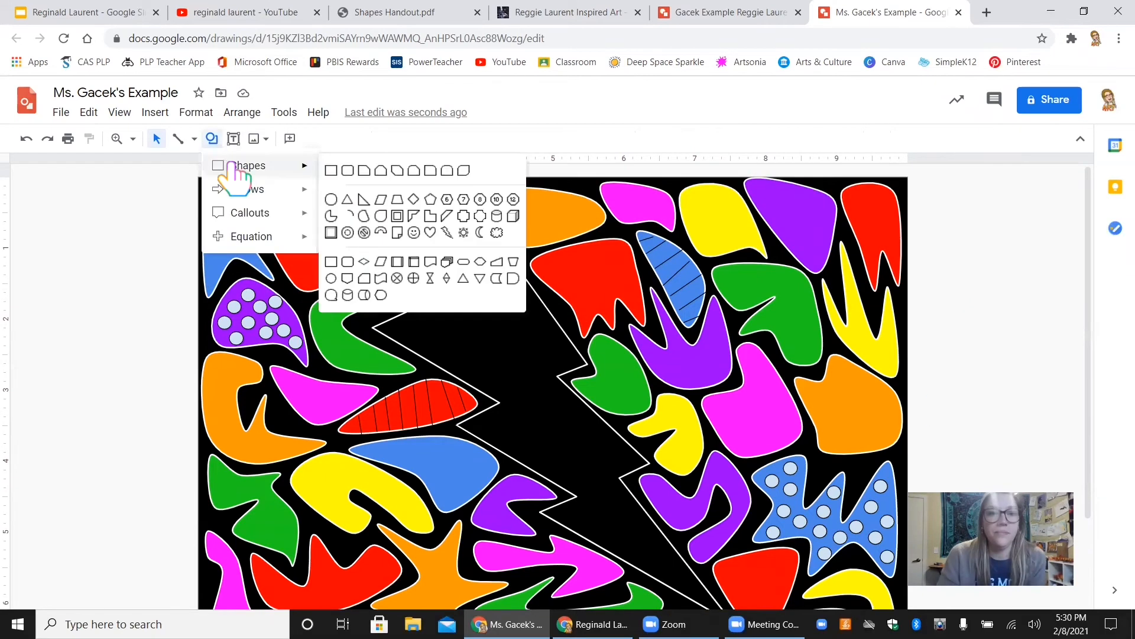
click(355, 193)
mouse_move(771, 200)
mouse_down()
mouse_move(793, 197)
mouse_move(788, 226)
mouse_move(817, 208)
mouse_up()
key(ctrl+c)
key(ctrl+v)
key(ctrl+v)
key(ctrl+v)
key(ctrl+v)
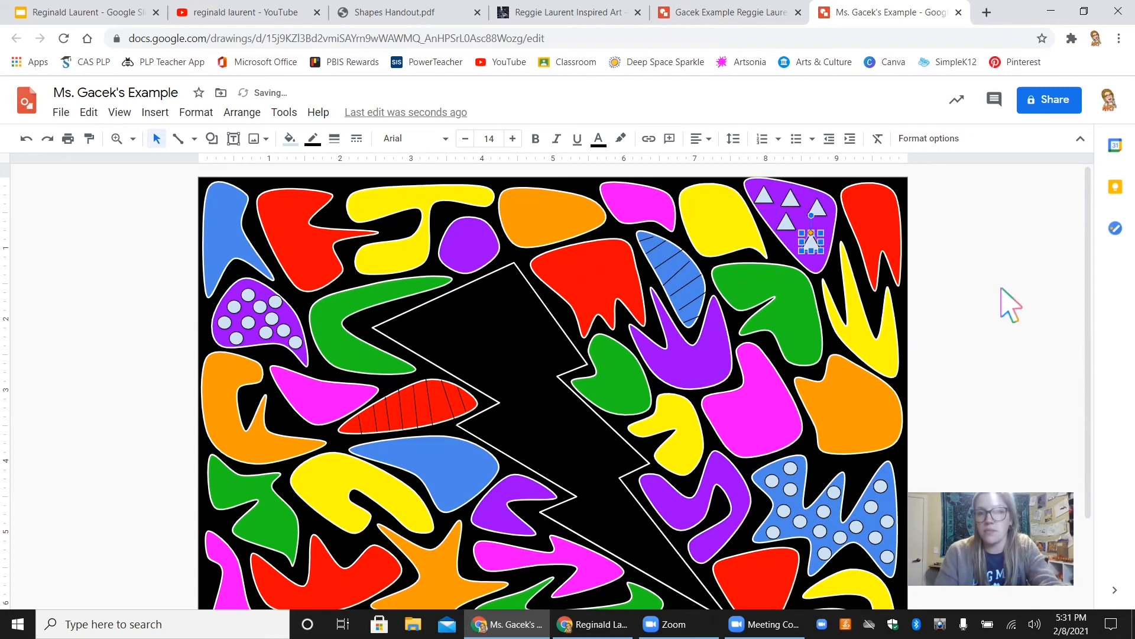
click(1003, 290)
Draw a small triangle inside the red crown-like shape in the lower-left area and copy it.
scroll(1005, 294, down, 2)
click(211, 137)
mouse_move(247, 168)
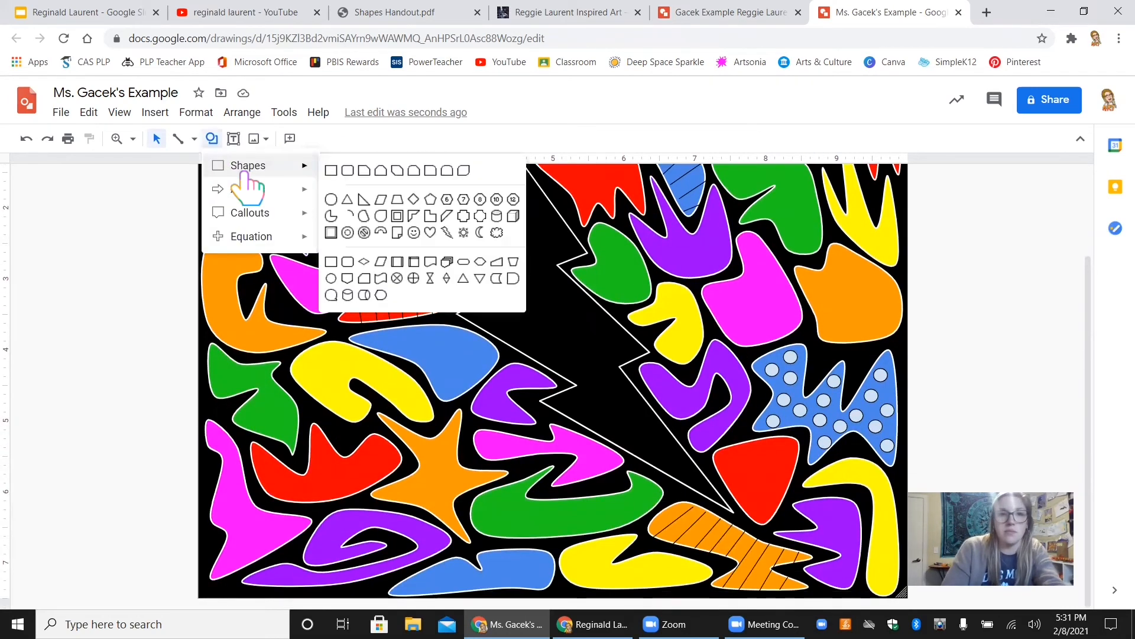
click(355, 193)
mouse_move(320, 452)
mouse_down()
mouse_move(342, 473)
mouse_move(386, 458)
mouse_up()
key(ctrl+c)
Paste copies of the small triangle and spread them across the whole red crown-like shape.
key(ctrl+v)
key(ctrl+v)
key(ctrl+v)
key(ctrl+v)
drag(374, 509, 288, 485)
key(ctrl+v)
key(ctrl+v)
drag(397, 531, 270, 472)
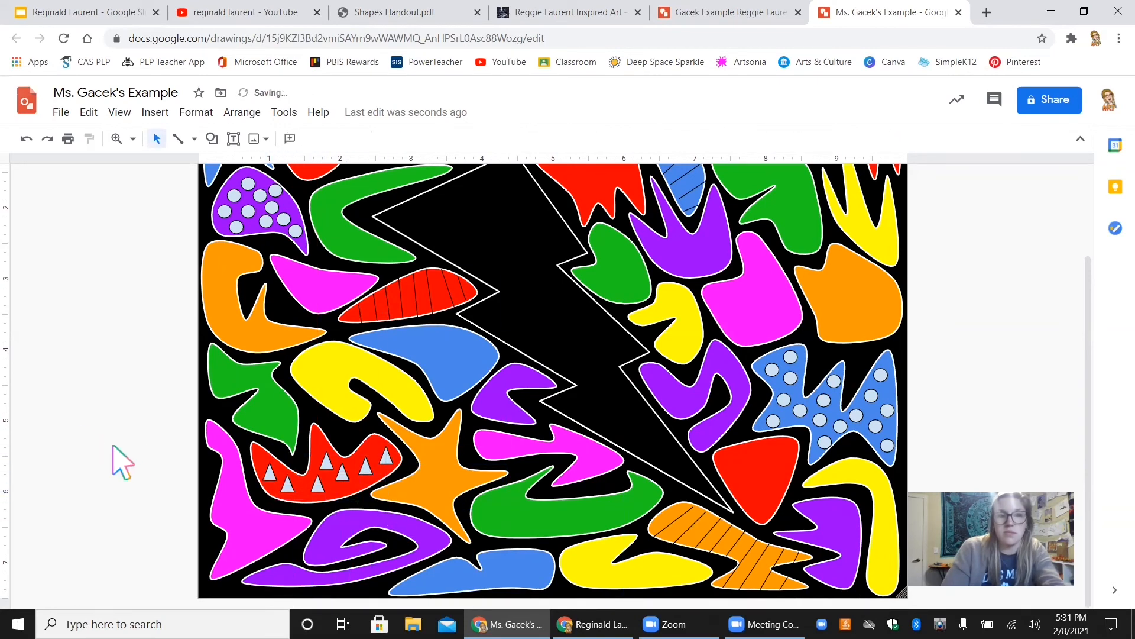
click(112, 459)
Draw crossing diagonal lines over the orange C-like shape at the left edge to form a crosshatch pattern.
click(212, 138)
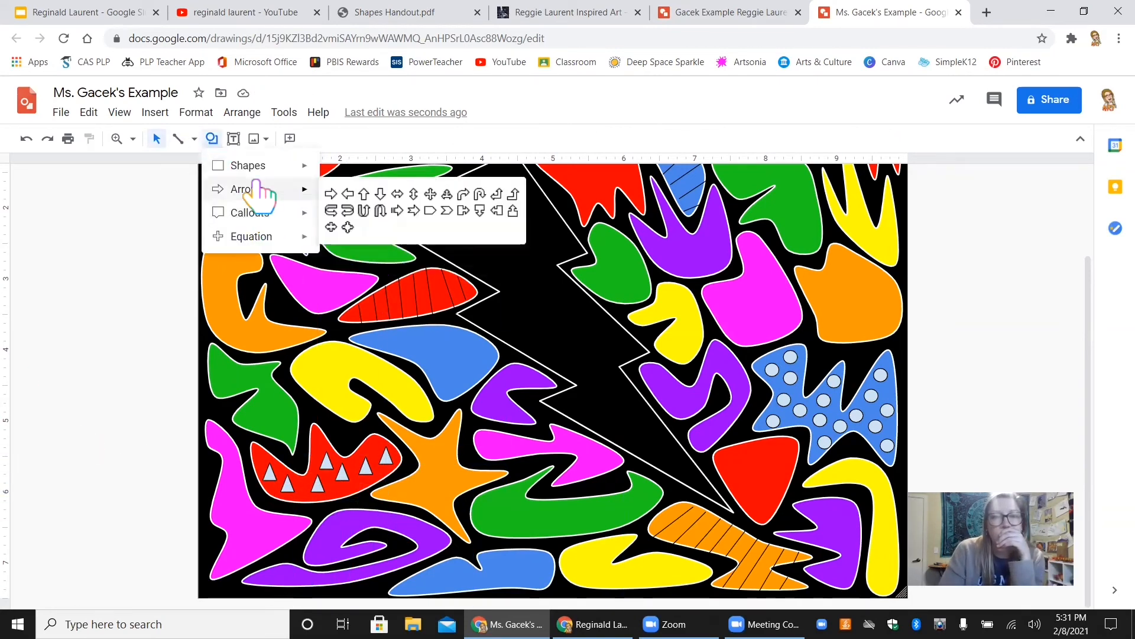
mouse_move(253, 169)
click(180, 141)
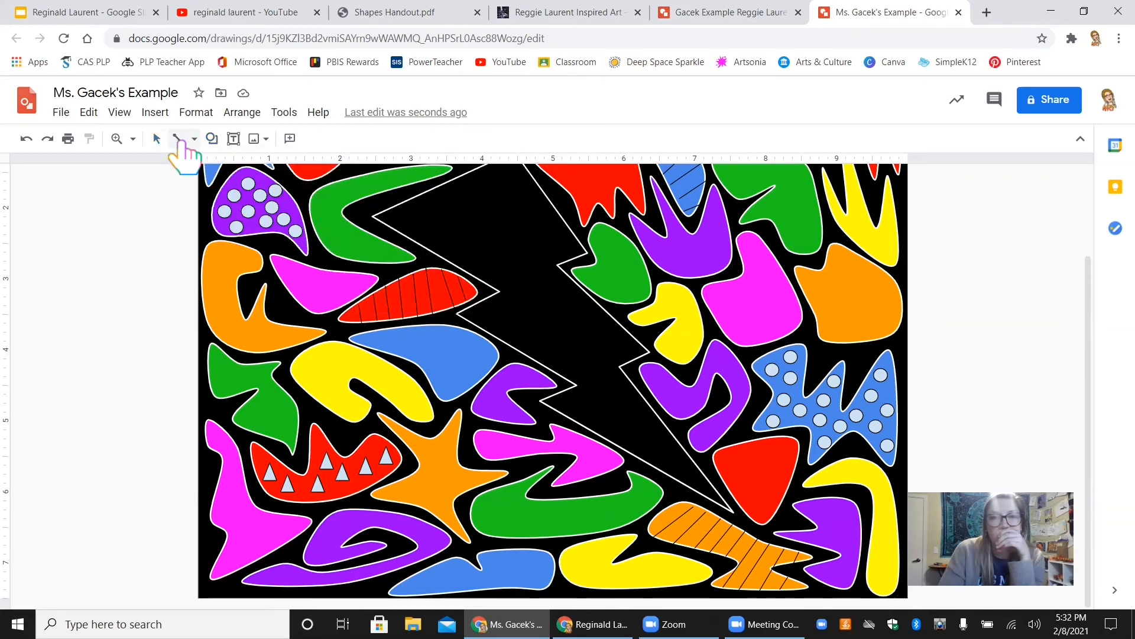
click(179, 139)
click(177, 138)
drag(201, 273, 202, 274)
drag(262, 260, 204, 303)
mouse_move(243, 307)
mouse_down()
mouse_move(210, 327)
mouse_move(243, 313)
mouse_up()
drag(229, 244, 249, 274)
drag(247, 317, 270, 352)
mouse_move(257, 296)
mouse_down()
mouse_move(296, 349)
mouse_move(313, 337)
mouse_up()
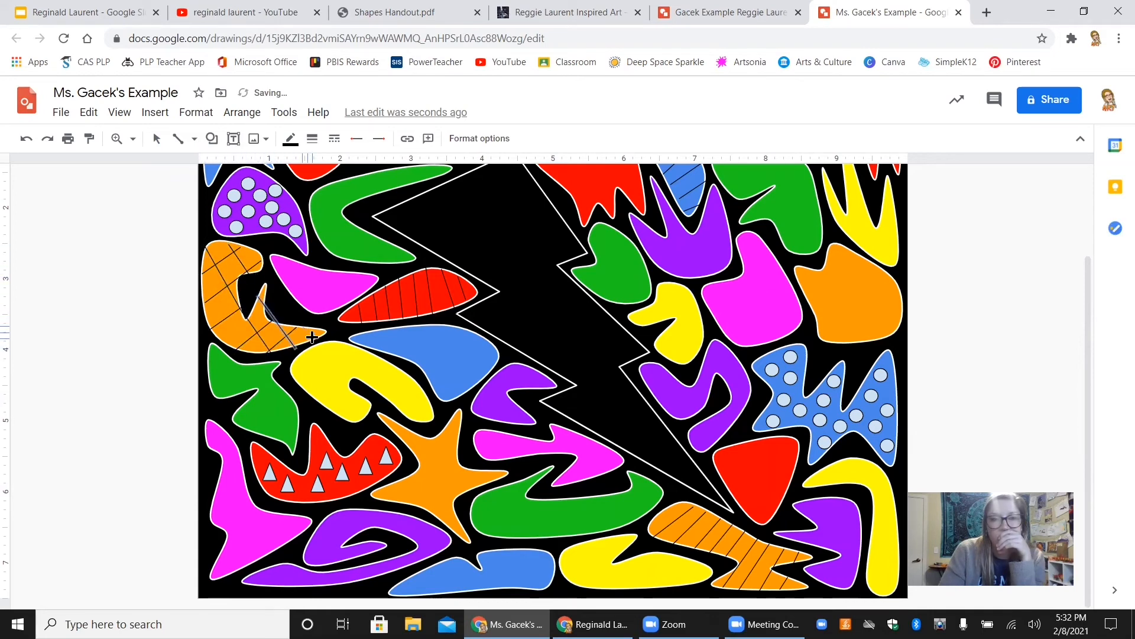
drag(203, 282, 244, 351)
drag(205, 317, 224, 343)
Crosshatch the magenta shape to the right of the lightning bolt with diagonal lines in two directions.
scroll(766, 325, up, 1)
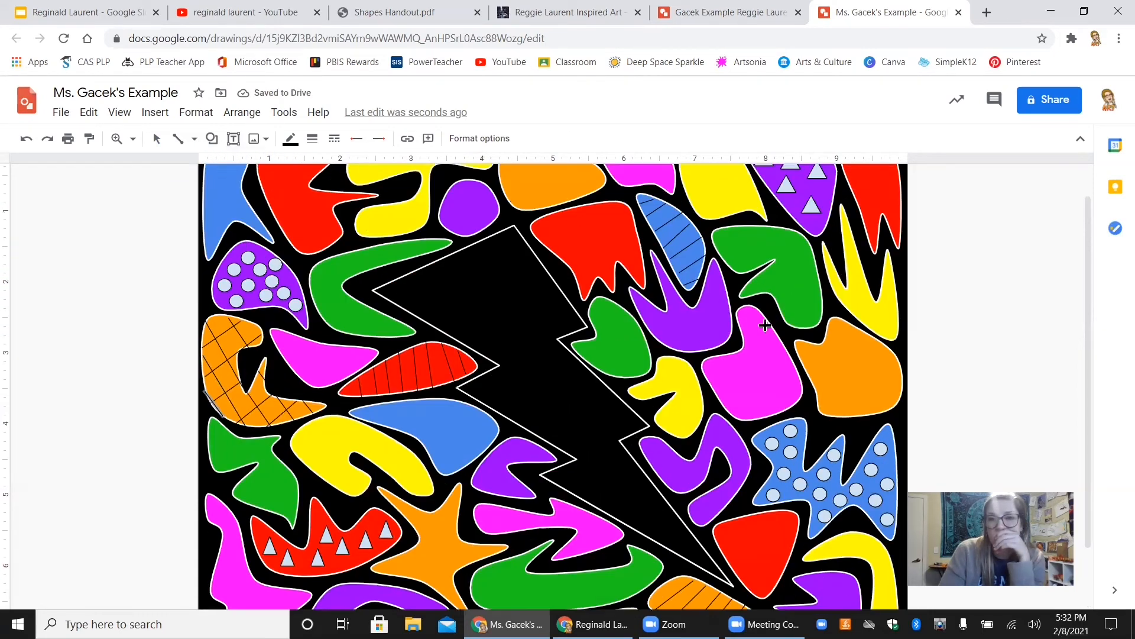
drag(774, 329, 726, 408)
drag(787, 348, 742, 418)
drag(796, 369, 770, 416)
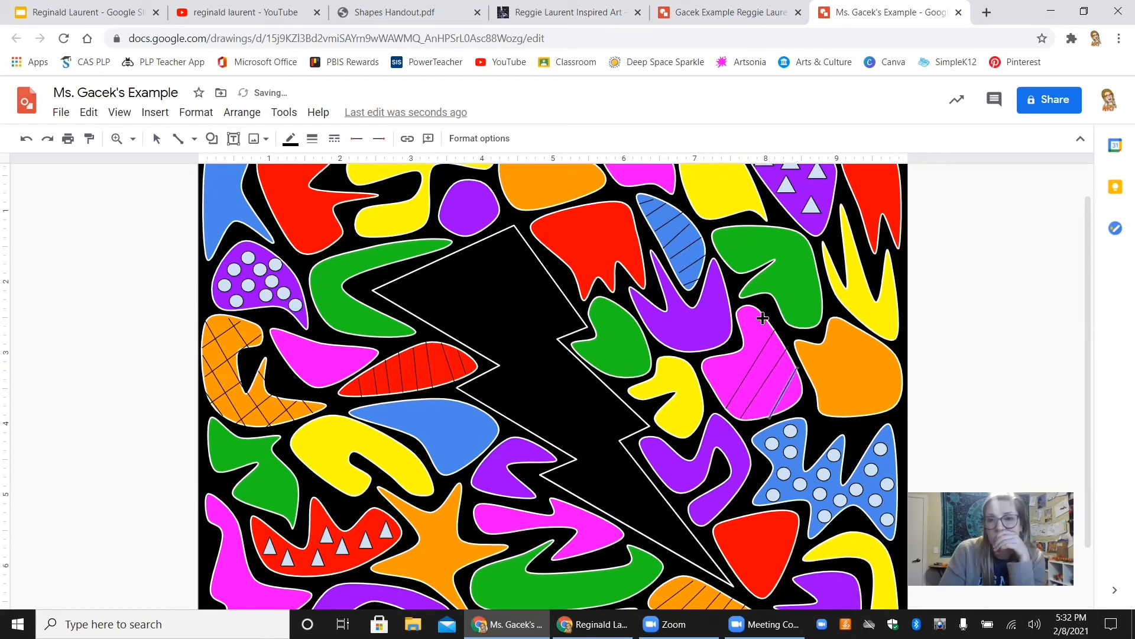
mouse_move(765, 319)
mouse_down()
mouse_move(716, 388)
mouse_move(738, 330)
mouse_move(705, 375)
mouse_move(778, 412)
mouse_move(797, 405)
mouse_up()
mouse_move(734, 352)
mouse_down()
mouse_move(760, 418)
mouse_move(741, 422)
mouse_up()
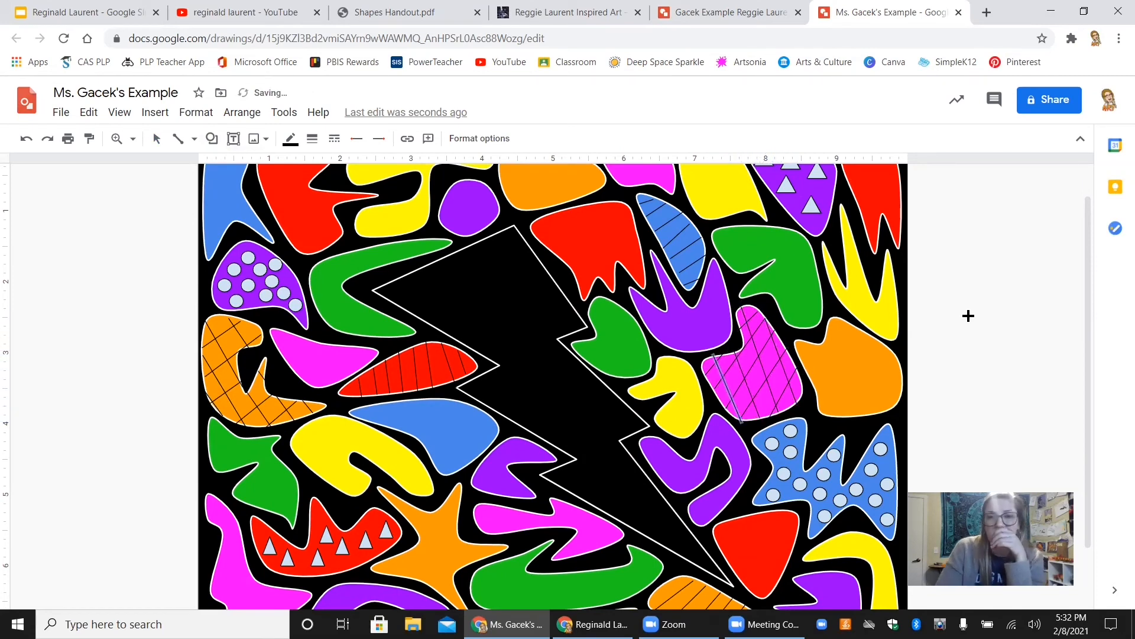
Crosshatch the orange rounded shape at the top centre of the artwork with crossing diagonal lines.
scroll(578, 413, up, 1)
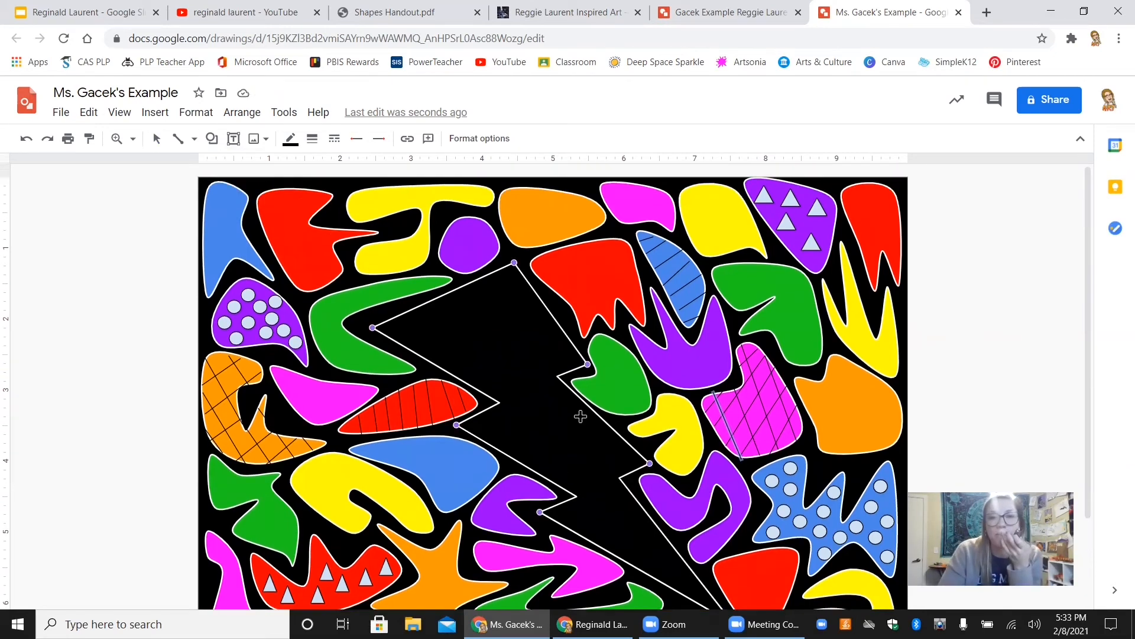
drag(539, 188, 499, 216)
mouse_move(559, 193)
mouse_down()
mouse_move(504, 232)
mouse_move(519, 246)
mouse_up()
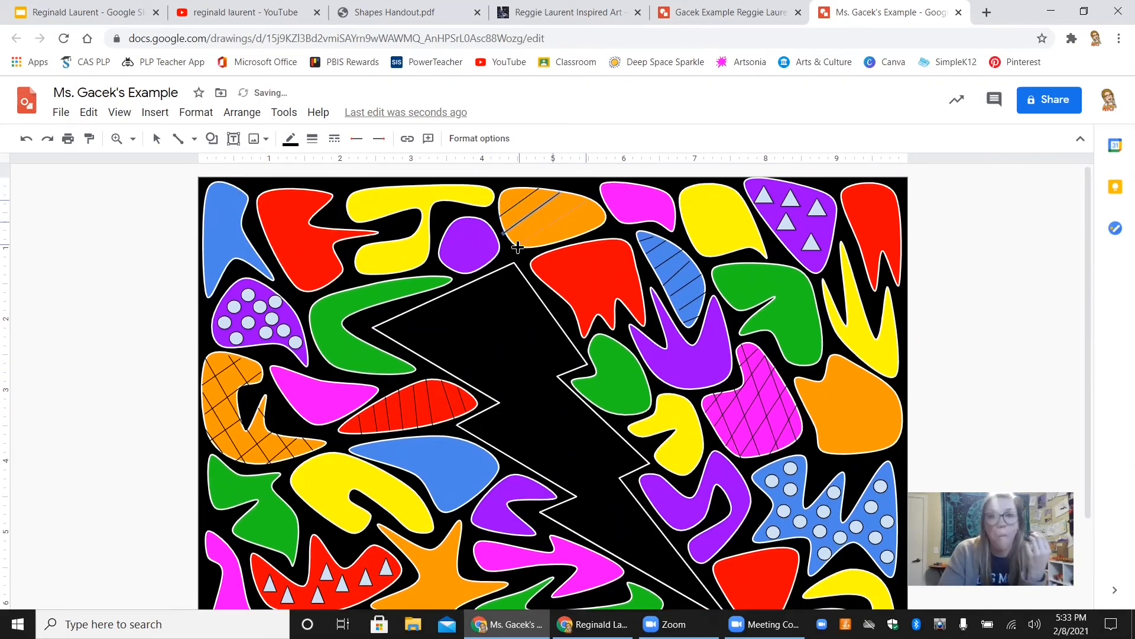
drag(605, 208, 555, 244)
mouse_move(562, 188)
mouse_down()
mouse_move(600, 226)
mouse_move(579, 236)
mouse_up()
drag(505, 191, 559, 242)
Draw slanted stripes across the blue shape along the bottom edge of the artwork.
scroll(503, 221, down, 2)
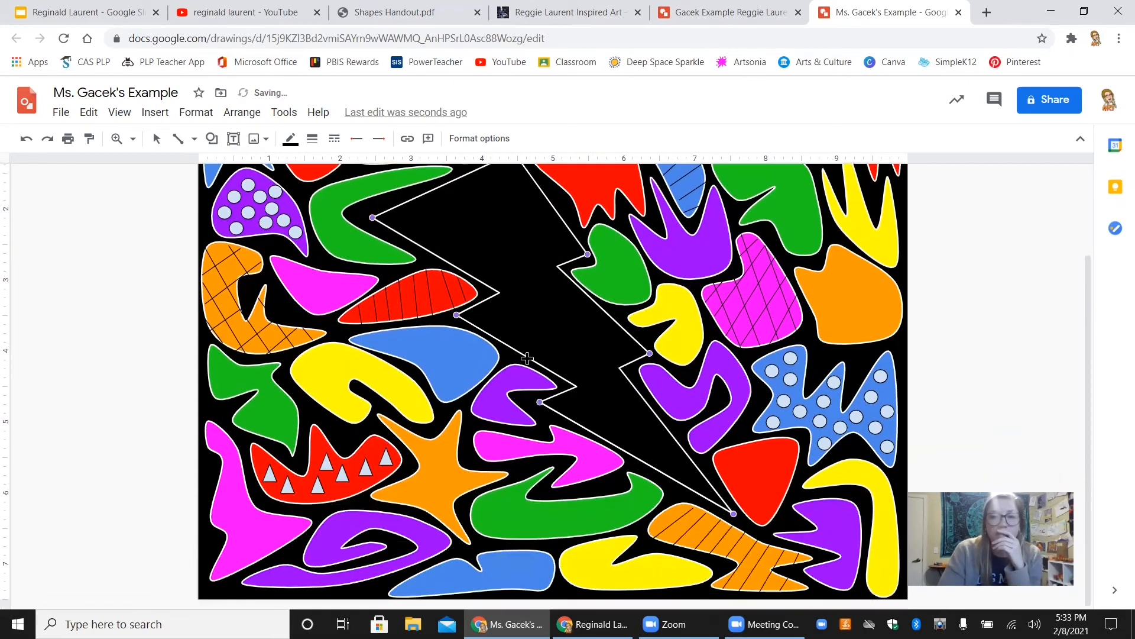
mouse_move(548, 550)
mouse_down()
mouse_move(499, 592)
mouse_move(415, 585)
mouse_up()
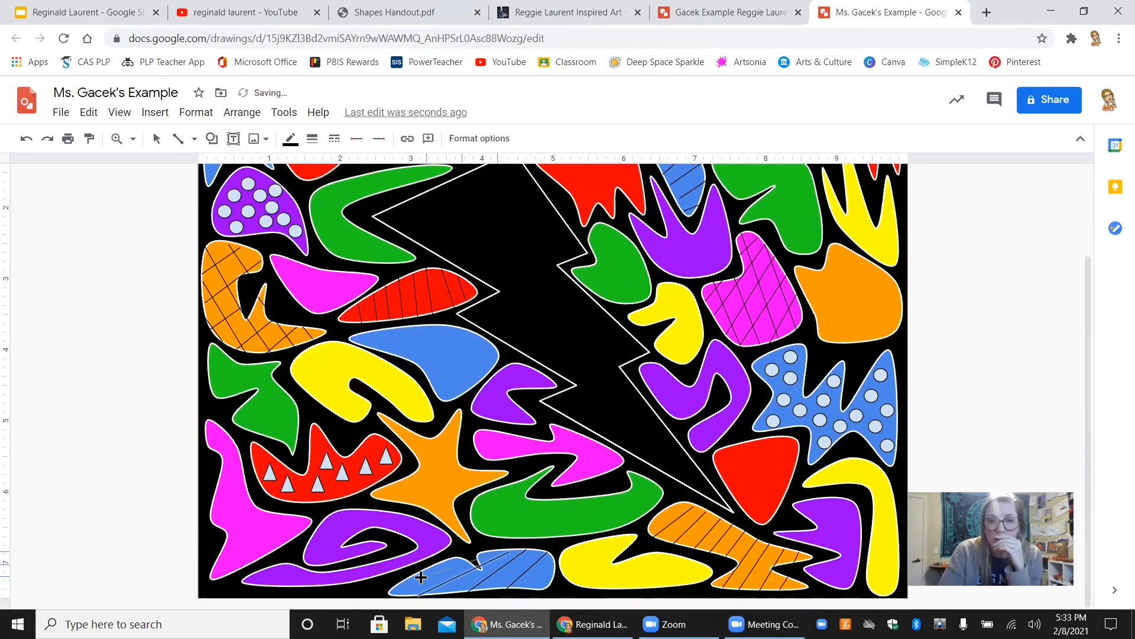
drag(510, 551, 412, 584)
drag(559, 551, 526, 593)
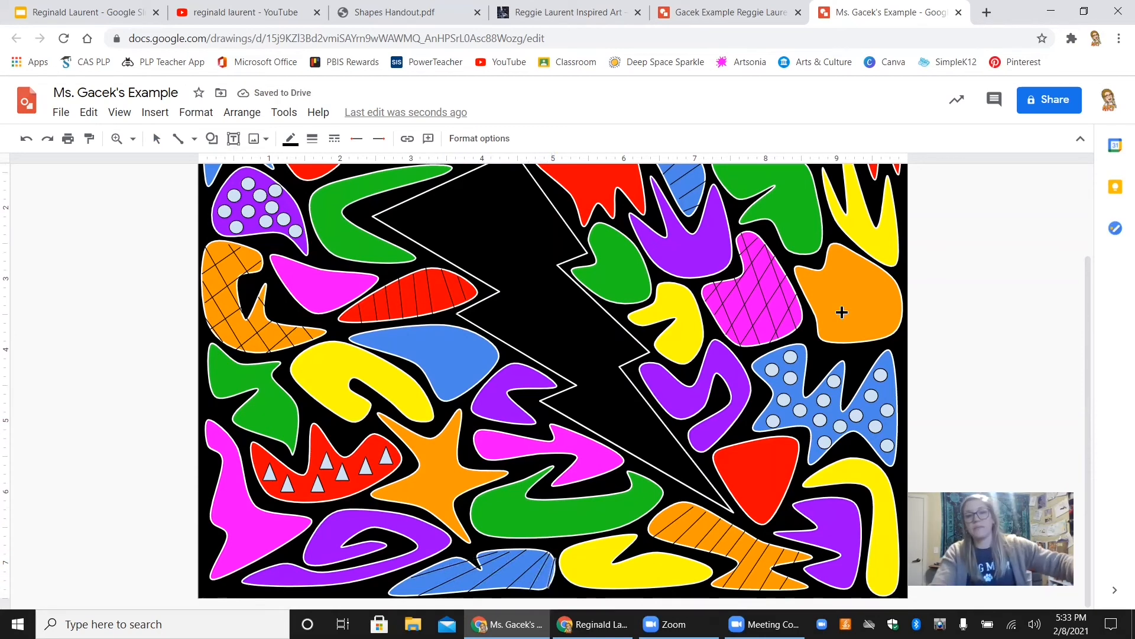
Draw a small donut ring inside the blue shape to the left of the lightning bolt.
click(211, 138)
mouse_move(237, 165)
click(326, 199)
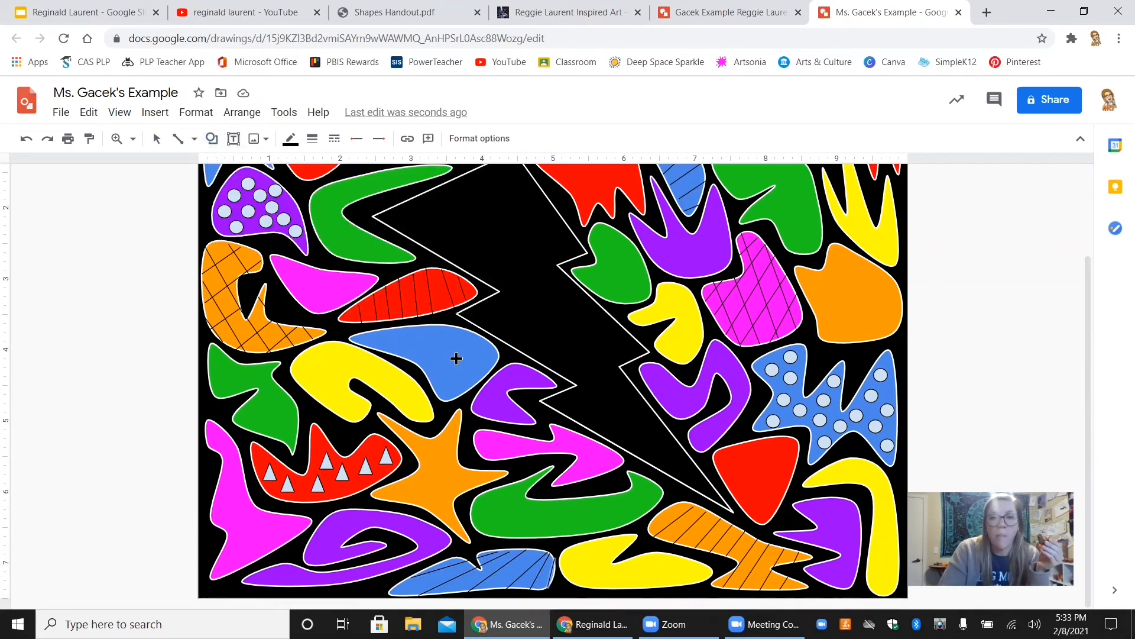
mouse_move(408, 332)
mouse_down()
mouse_move(430, 354)
mouse_move(467, 347)
mouse_up()
Duplicate the small ring and distribute the copies across the blue shape left of the lightning bolt.
key(ctrl+d)
key(ctrl+d)
key(ctrl+d)
key(ctrl+d)
key(ctrl+d)
key(ctrl+z)
drag(467, 390, 472, 366)
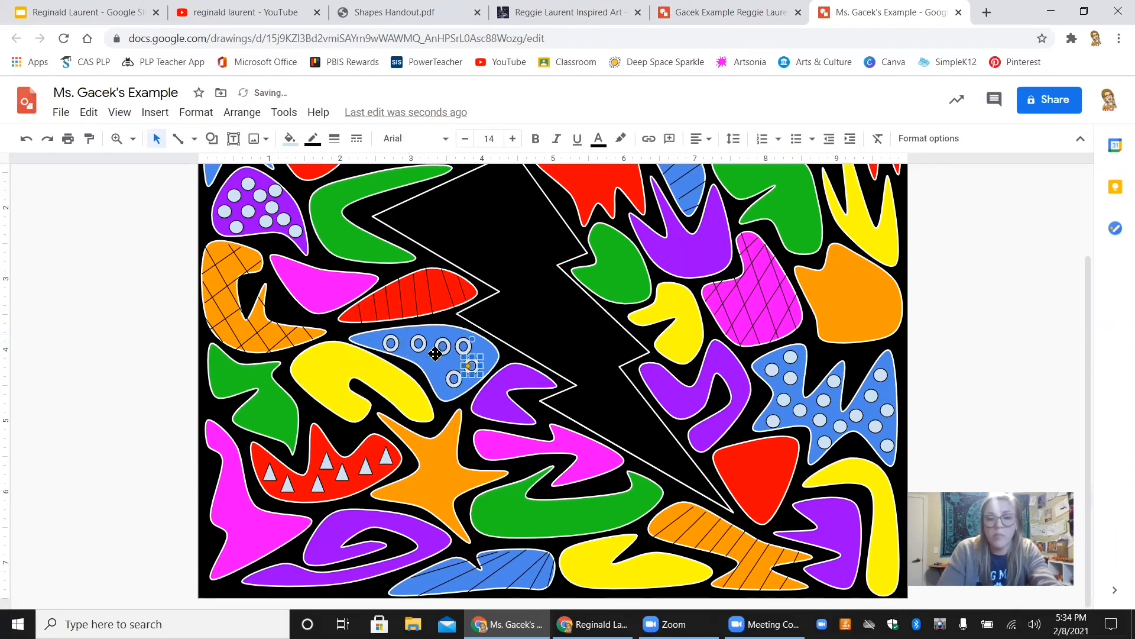
drag(490, 414, 436, 366)
click(956, 370)
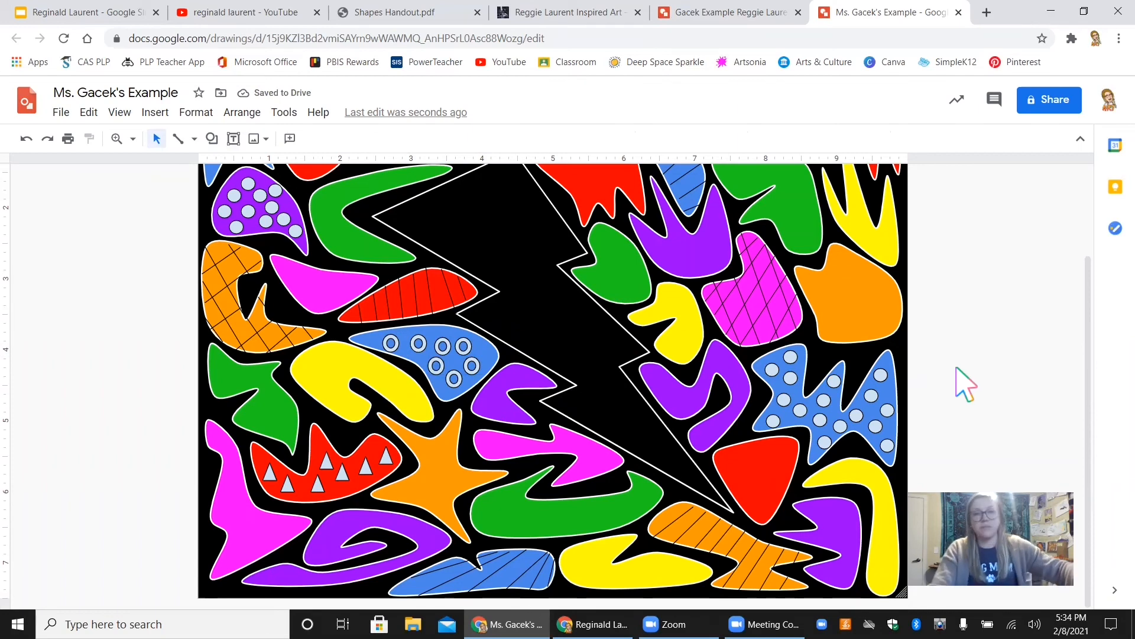
Copy one of the rings into the green shape at the upper right and spread further copies across it.
click(463, 346)
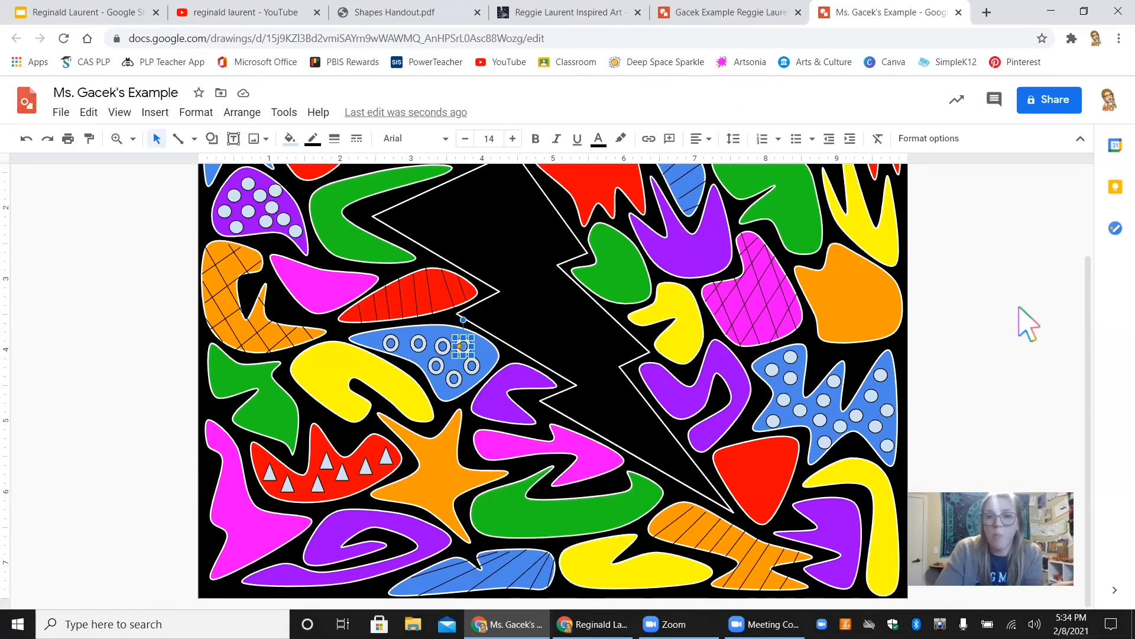
scroll(1006, 355, up, 2)
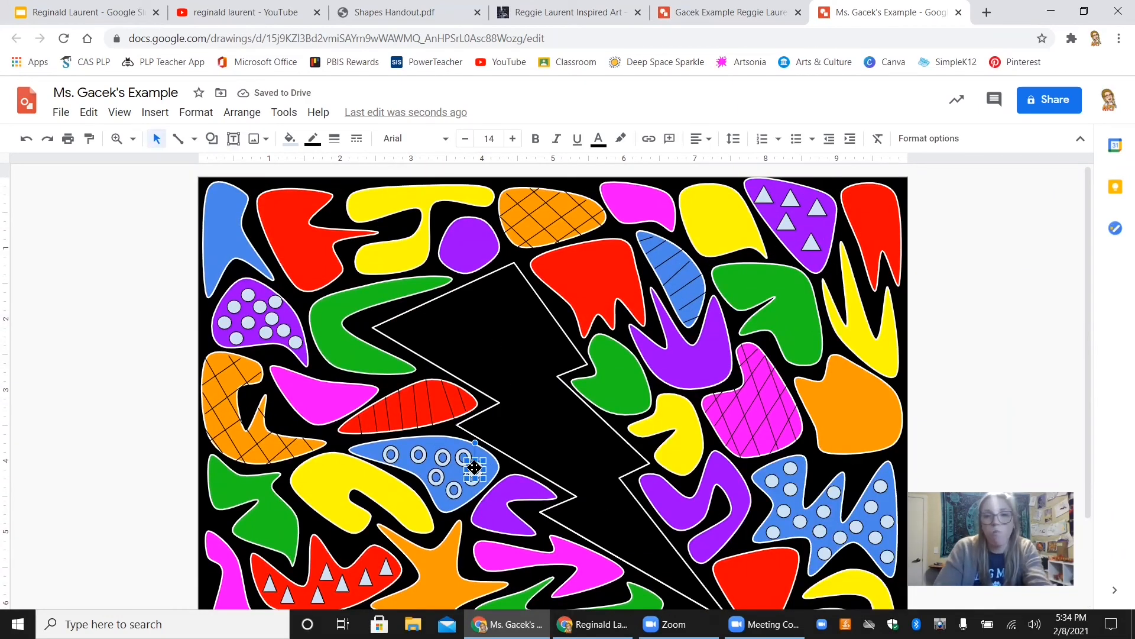
drag(473, 469, 755, 293)
key(ctrl+v)
drag(758, 303, 794, 296)
key(ctrl+v)
key(ctrl+v)
mouse_move(793, 333)
mouse_down()
mouse_move(773, 310)
mouse_move(802, 341)
mouse_up()
key(ctrl+v)
click(948, 346)
Draw a small heart inside the red shape near the upper-left corner and copy it.
scroll(926, 343, down, 2)
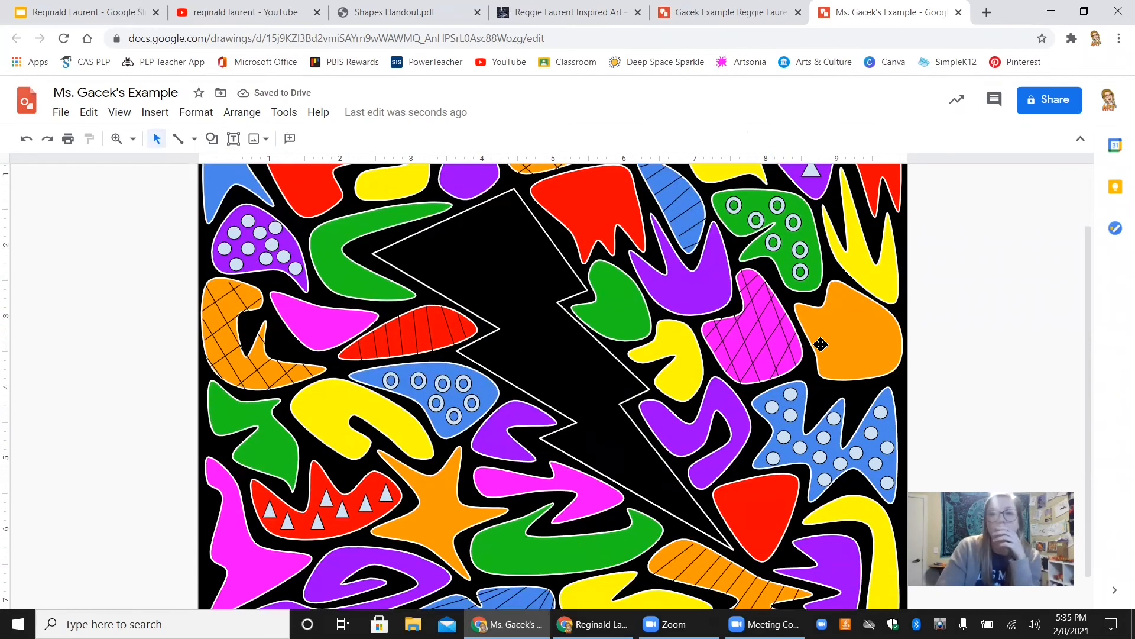
scroll(994, 346, up, 2)
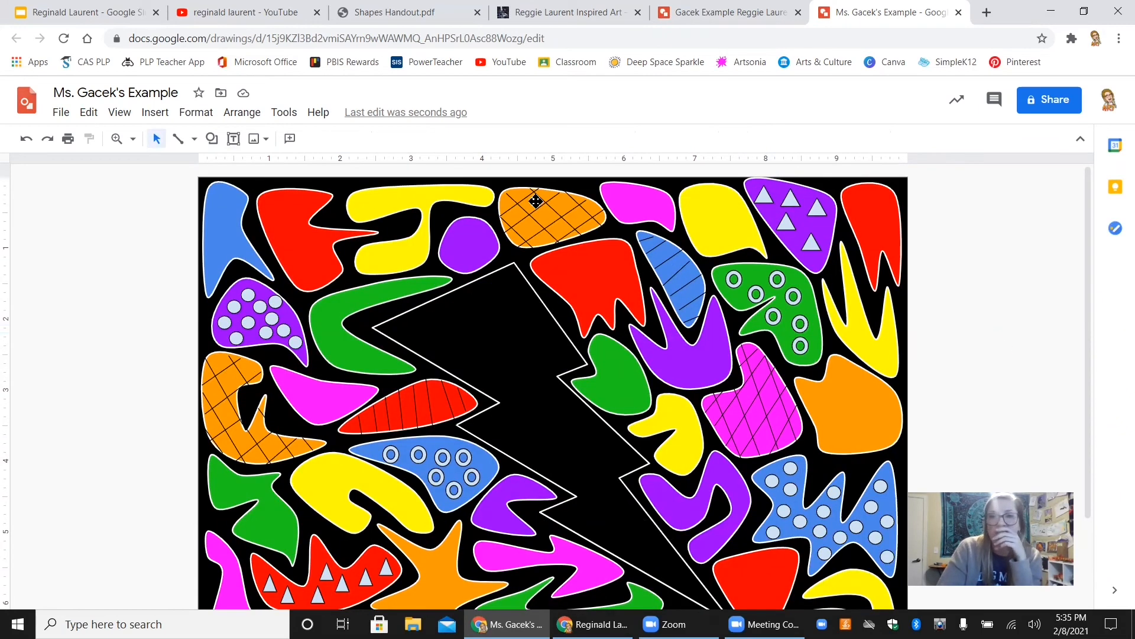
click(211, 139)
mouse_move(264, 170)
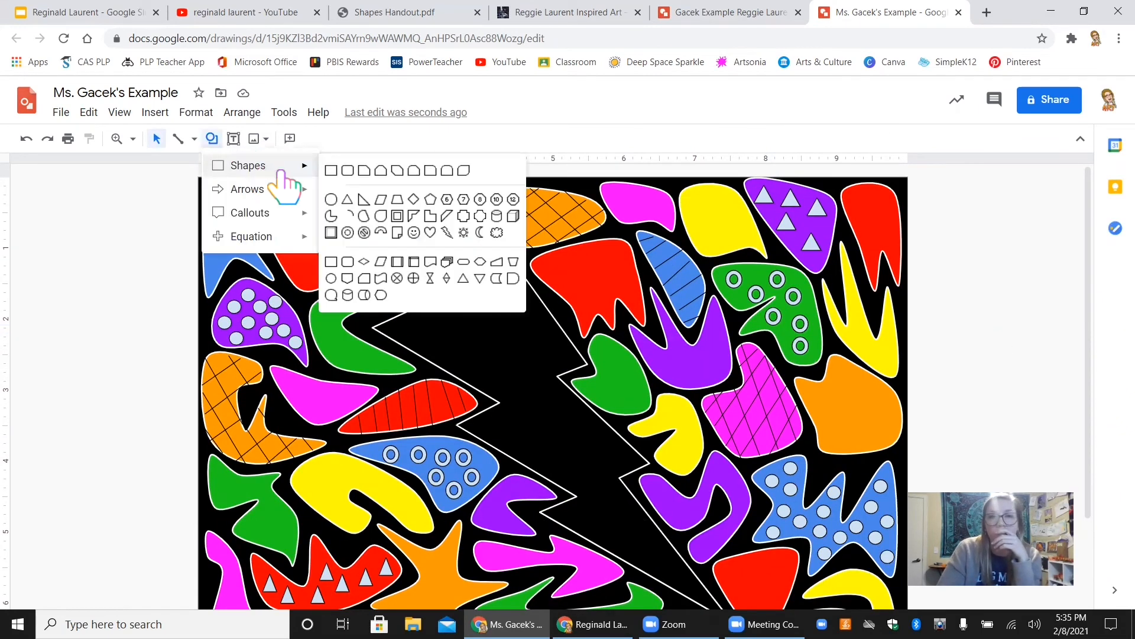
click(430, 231)
mouse_move(282, 209)
mouse_down()
mouse_move(304, 205)
mouse_move(285, 230)
mouse_move(304, 237)
mouse_move(295, 260)
mouse_move(318, 255)
mouse_up()
key(ctrl+c)
Paste copies of the small heart and scatter them over the red shape near the upper-left corner.
key(ctrl+v)
key(ctrl+v)
key(ctrl+v)
key(ctrl+v)
key(ctrl+v)
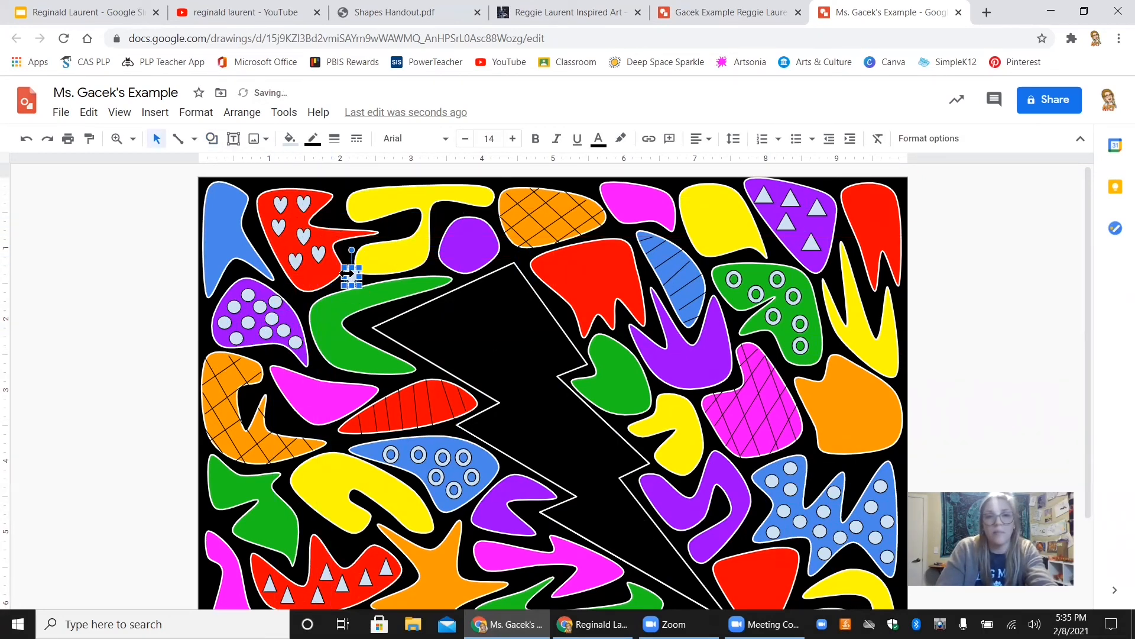
key(Escape)
Paste heart copies into the left end of the yellow shape along the bottom edge.
scroll(640, 351, down, 2)
key(ctrl+v)
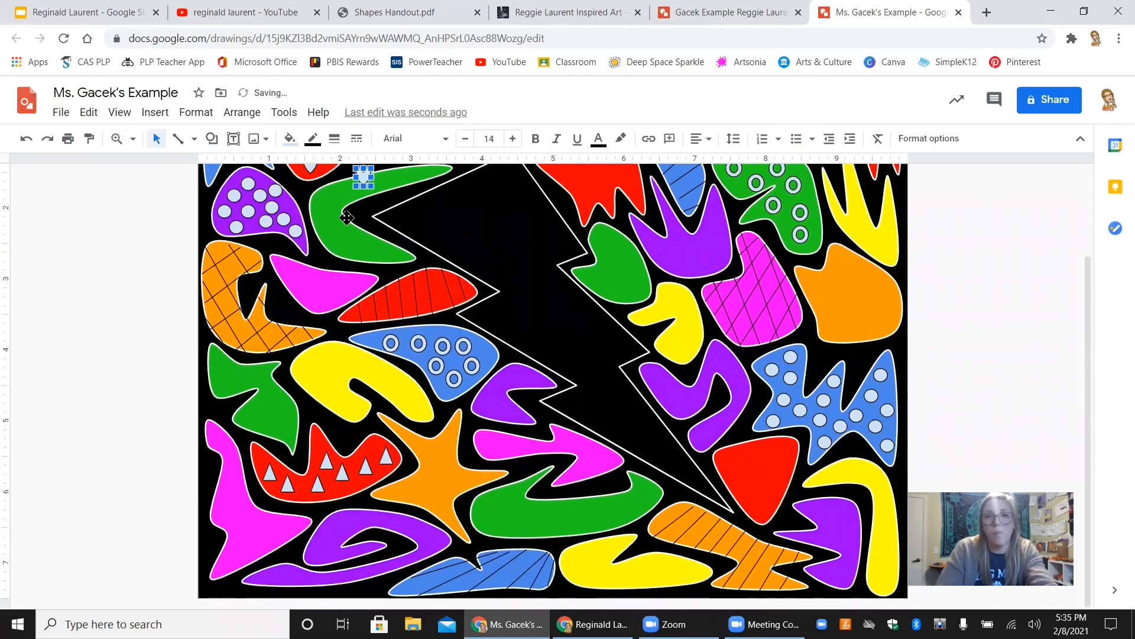
drag(363, 175, 577, 554)
key(ctrl+c)
key(ctrl+v)
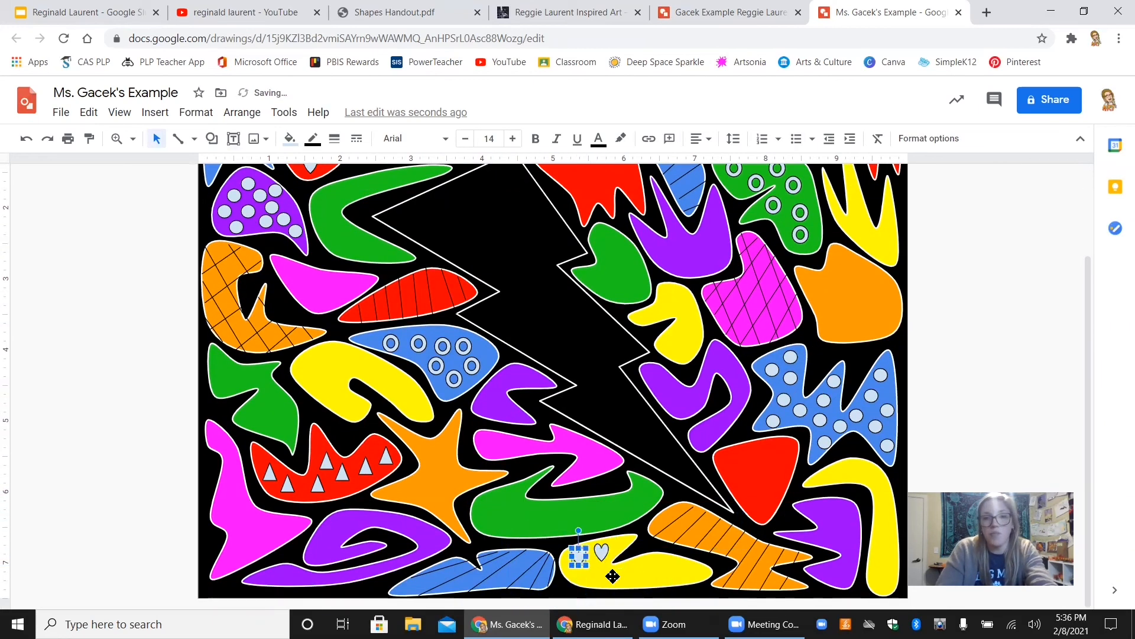
Paste more hearts and spread them across the middle and right part of the yellow shape along the bottom edge.
key(ctrl+v)
key(ctrl+v)
drag(636, 585, 667, 544)
key(ctrl+v)
key(ctrl+v)
key(ctrl+v)
drag(673, 601, 688, 553)
click(991, 384)
Draw a small equal sign and place copies of it throughout the magenta shape in the lower-left corner.
scroll(1001, 401, up, 3)
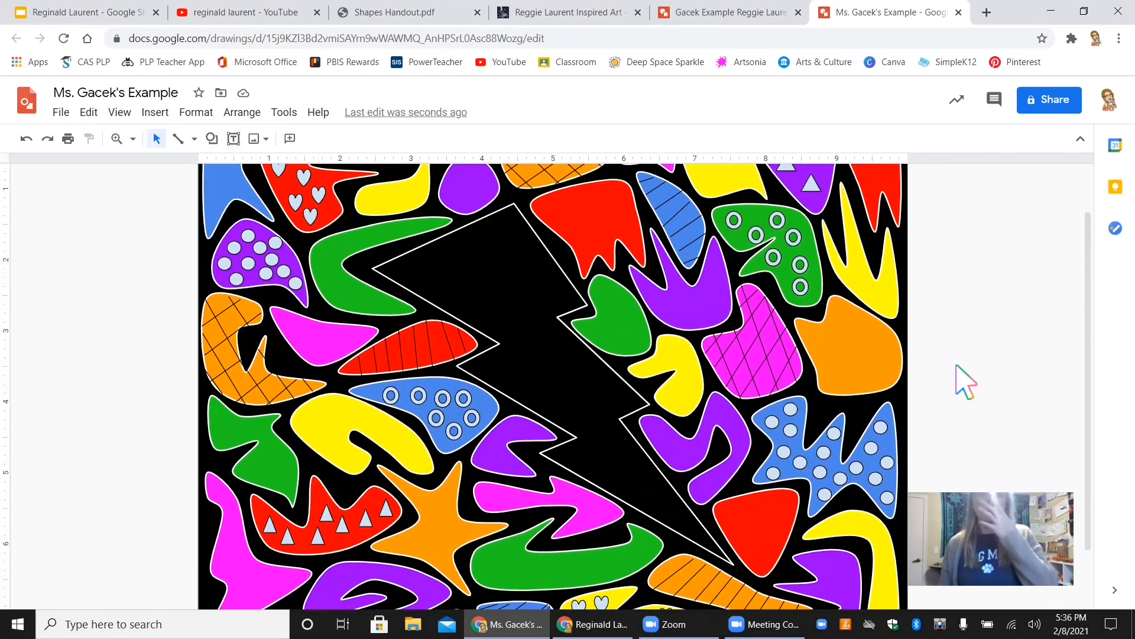
click(212, 139)
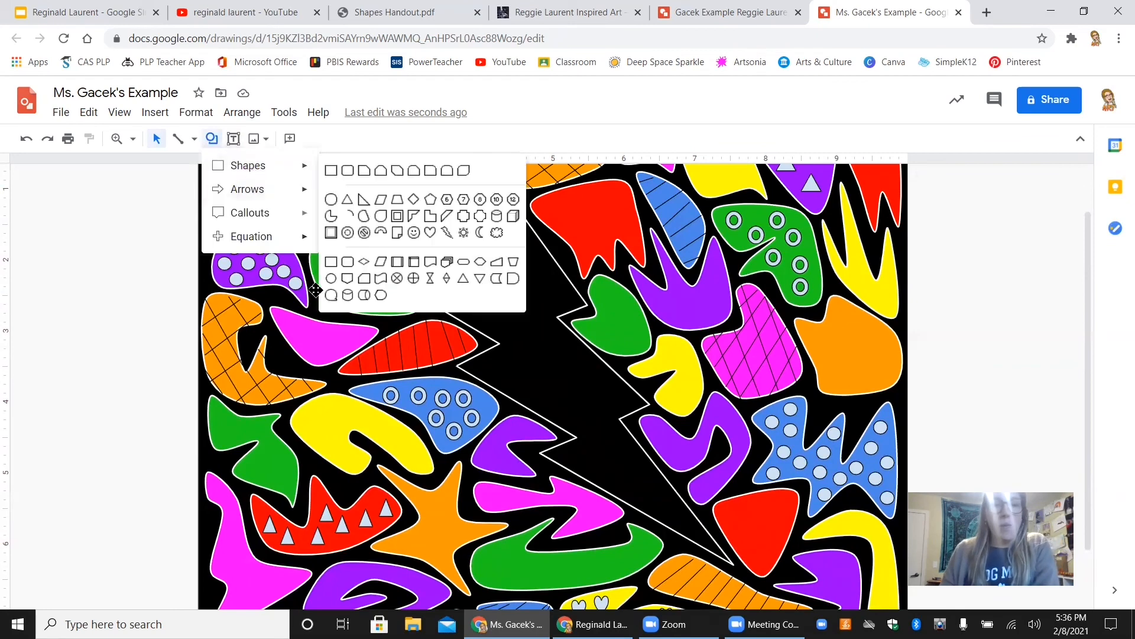
mouse_move(260, 237)
click(387, 245)
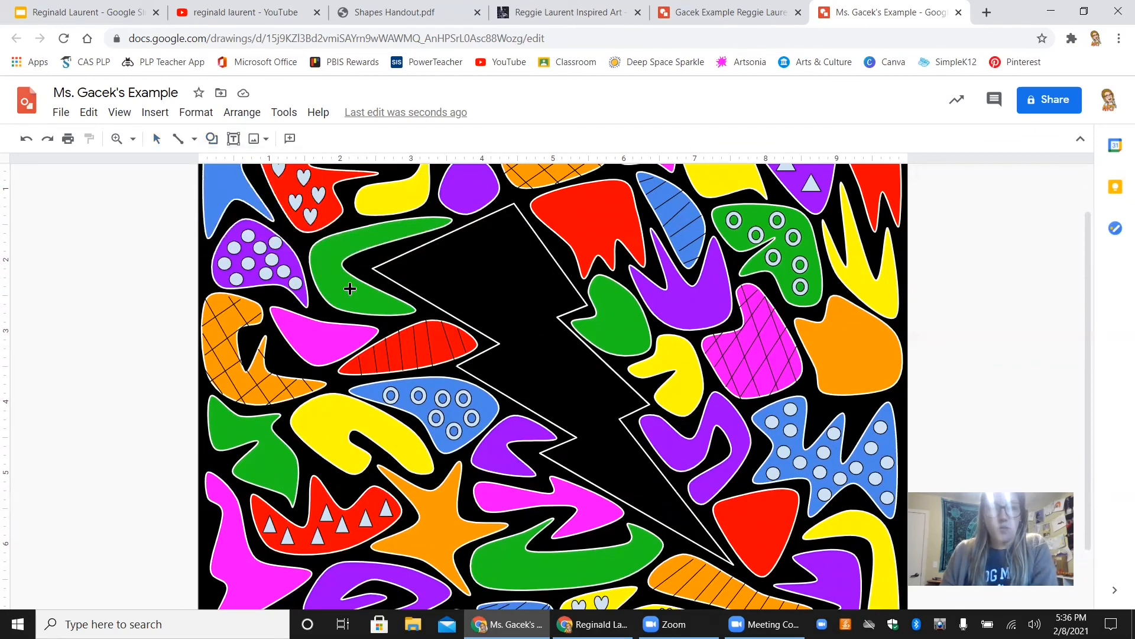
scroll(350, 288, down, 1)
mouse_move(271, 508)
mouse_down()
mouse_move(300, 527)
mouse_move(254, 529)
mouse_move(295, 535)
mouse_move(236, 500)
mouse_move(239, 485)
mouse_move(349, 577)
mouse_move(216, 421)
mouse_up()
Move an equal sign into the plain orange shape at the right edge and scatter duplicates of it across that shape.
click(359, 590)
drag(356, 589, 833, 290)
key(ctrl+d)
key(ctrl+d)
key(ctrl+d)
key(ctrl+d)
key(ctrl+d)
key(ctrl+v)
drag(905, 308, 820, 258)
drag(835, 236, 840, 239)
click(971, 253)
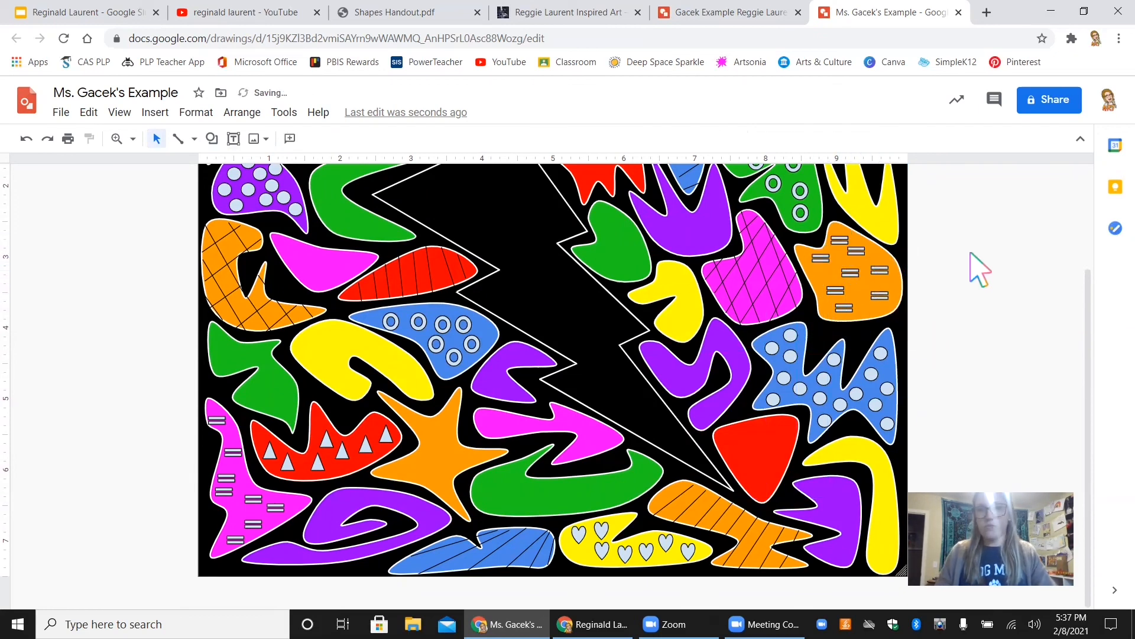
Paste an equal sign into the small purple circle near the top and arrange three of them inside it.
scroll(1026, 436, up, 3)
key(ctrl+v)
drag(917, 452, 454, 248)
key(ctrl+d)
key(ctrl+d)
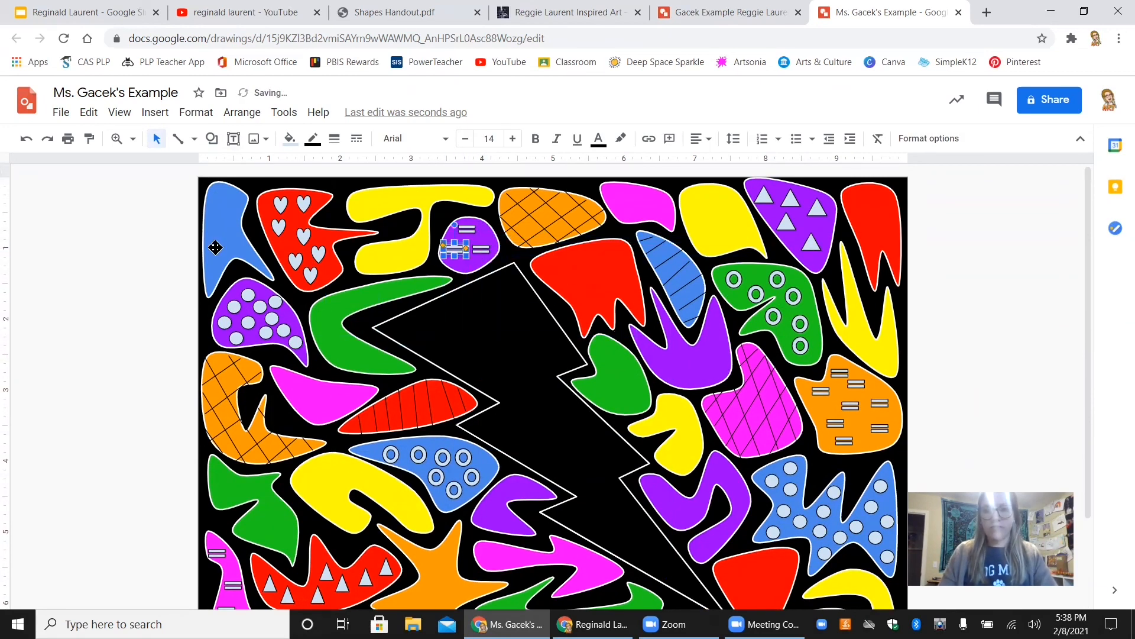
click(155, 248)
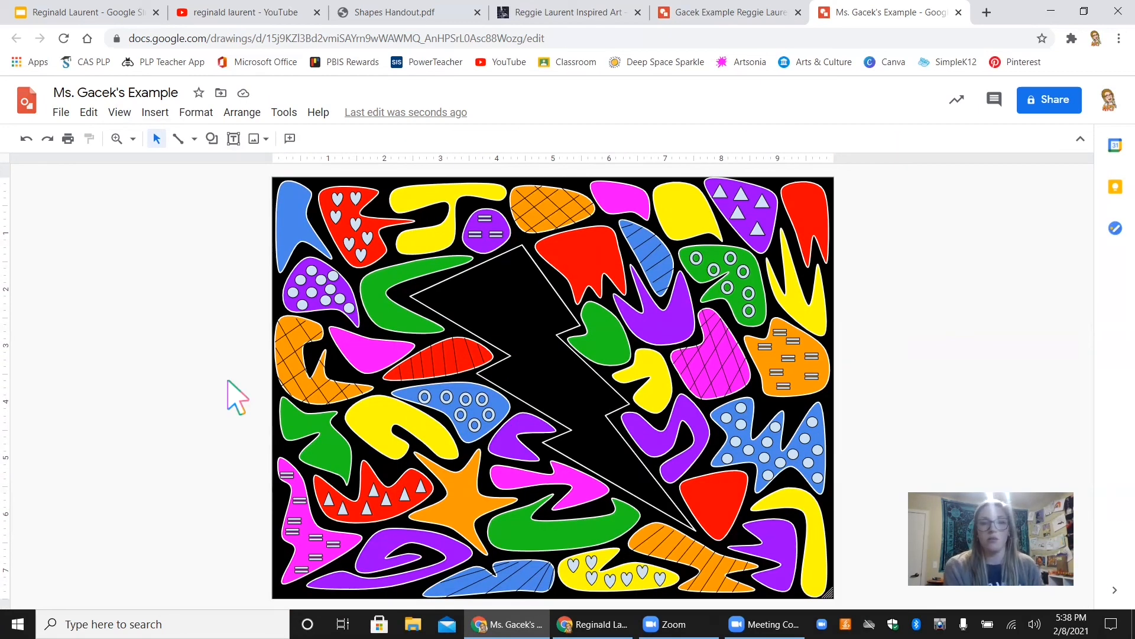